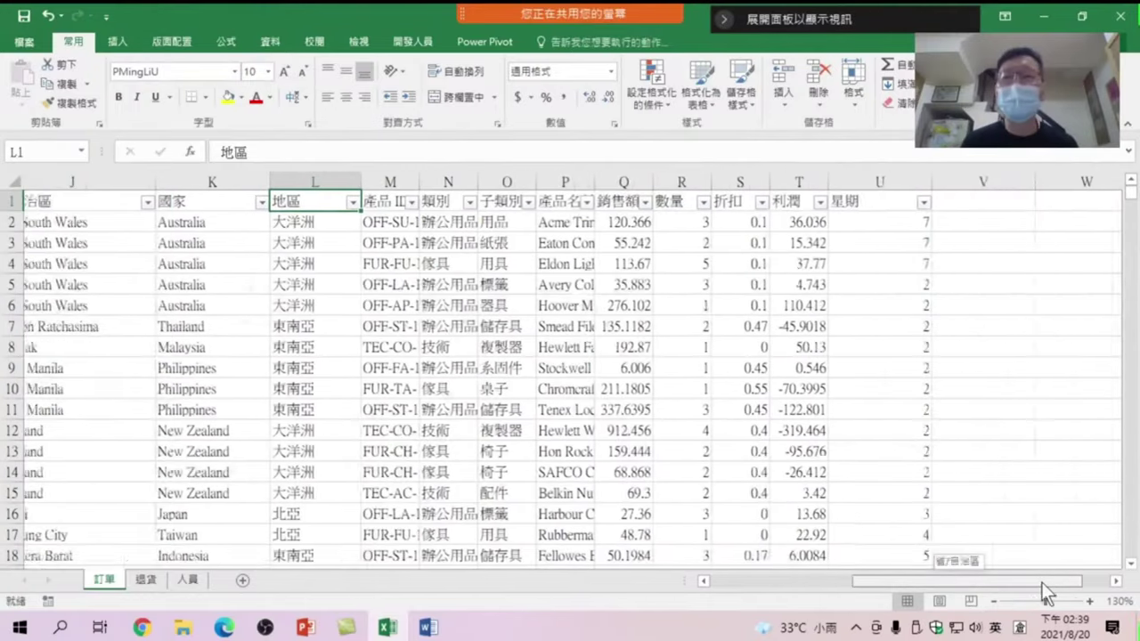
# - Scroll right so columns K through Y, including the 項目/名稱 list, are visible
pyautogui.moveTo(959, 583); pyautogui.dragTo(1054, 583)
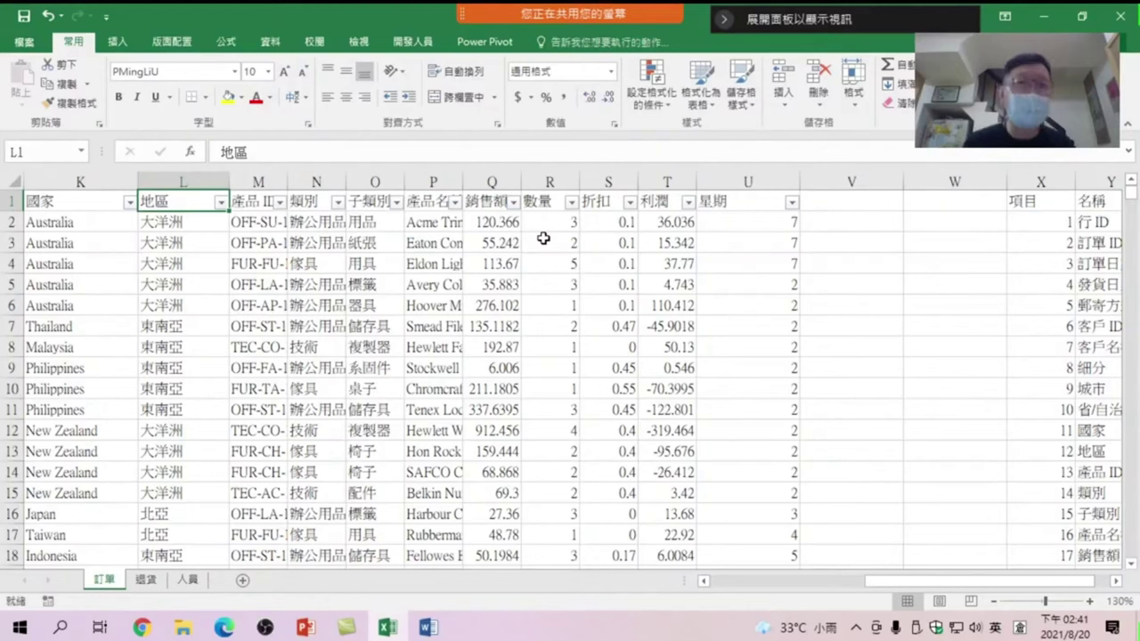
# - Select the 數量 column (R) and insert a Histogram statistic chart of it
pyautogui.click(544, 182)
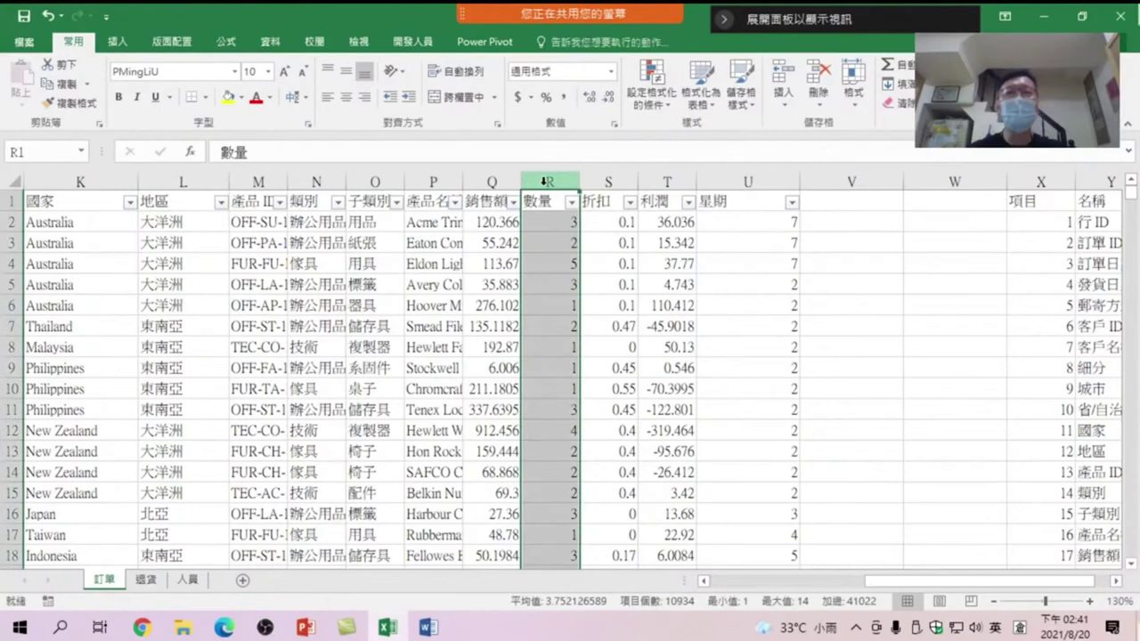
pyautogui.click(120, 41)
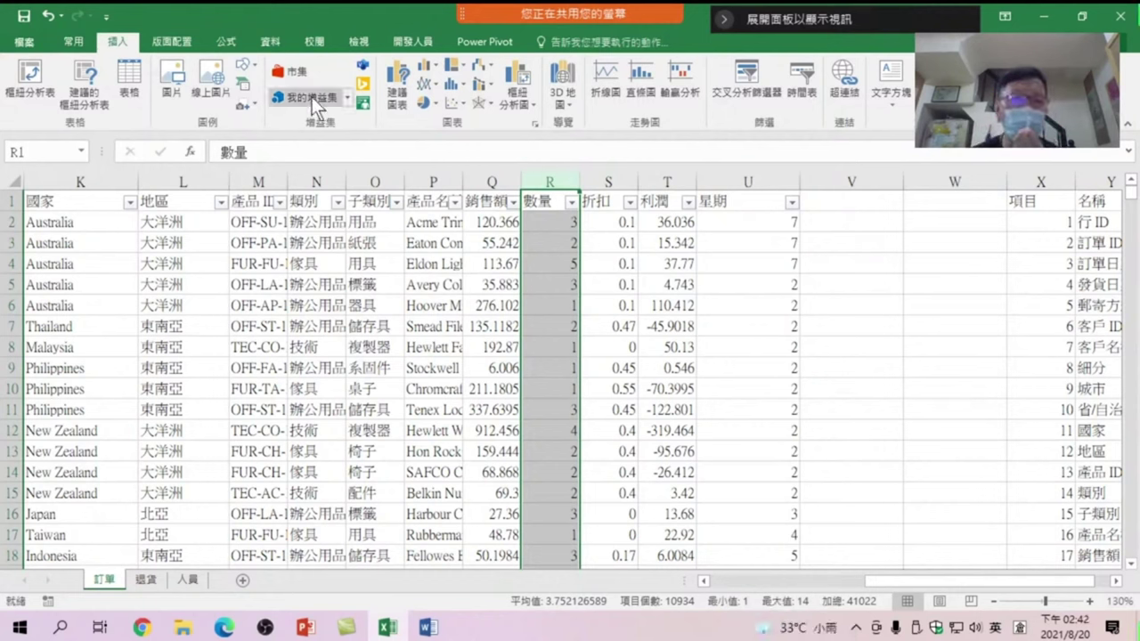
pyautogui.click(454, 83)
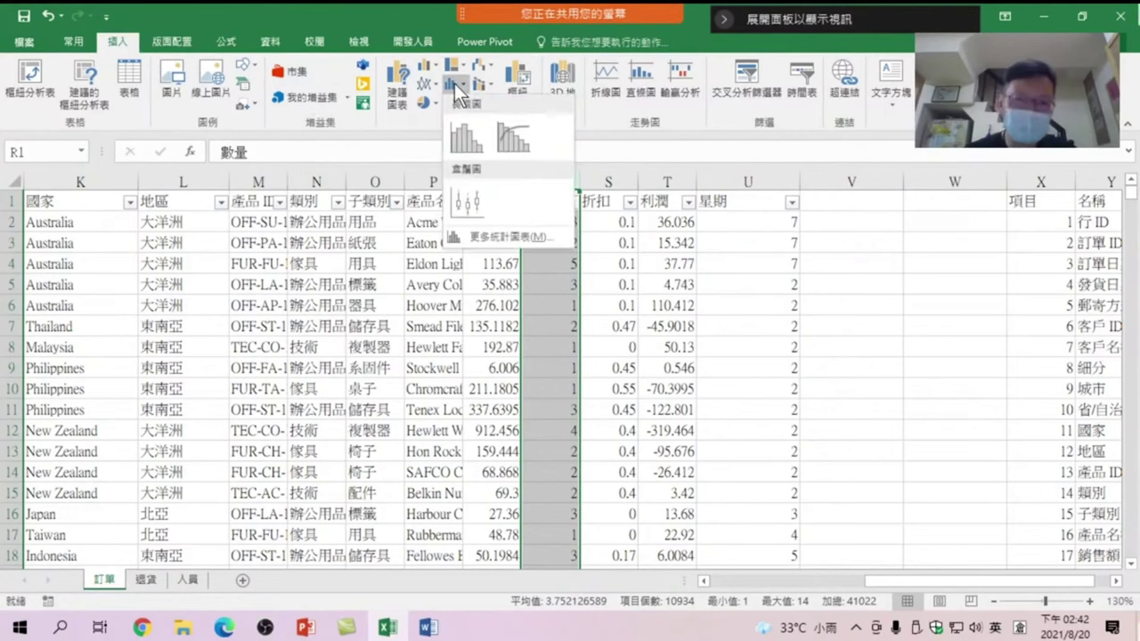
pyautogui.click(472, 138)
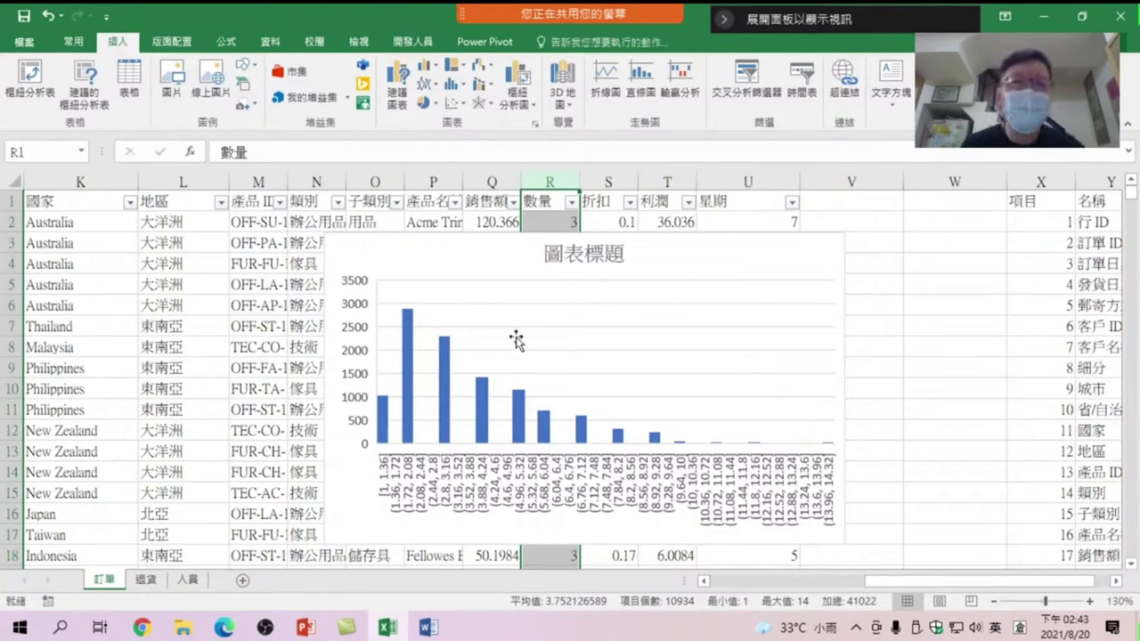
# - Apply the third chart style, a grey gradient with data labels, to the 數量 histogram
pyautogui.click(691, 267)
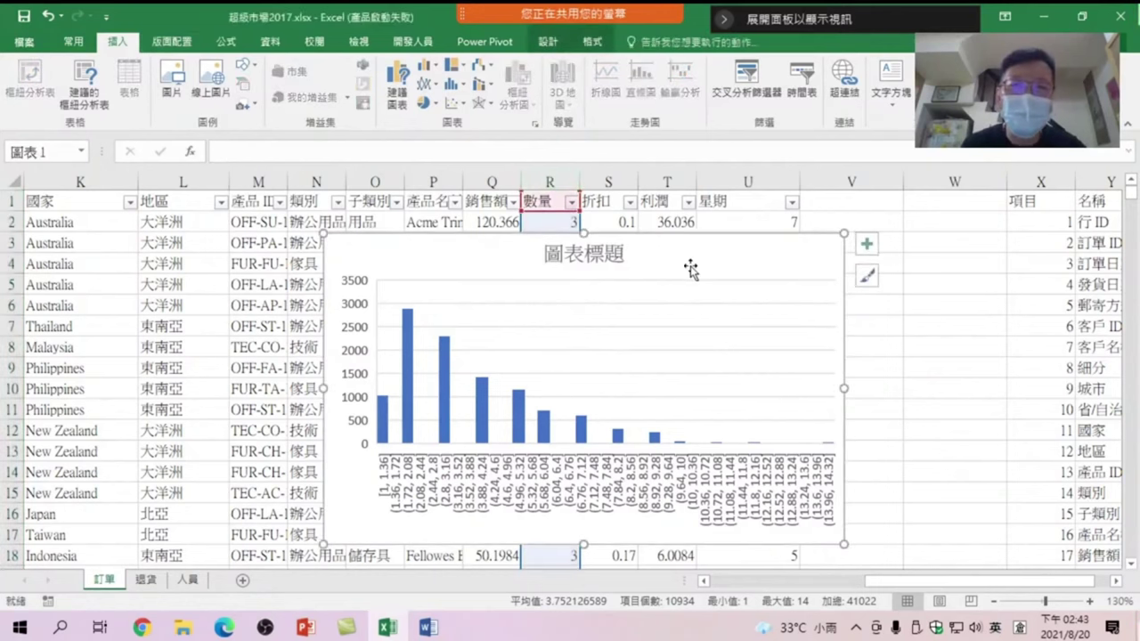
pyautogui.click(595, 41)
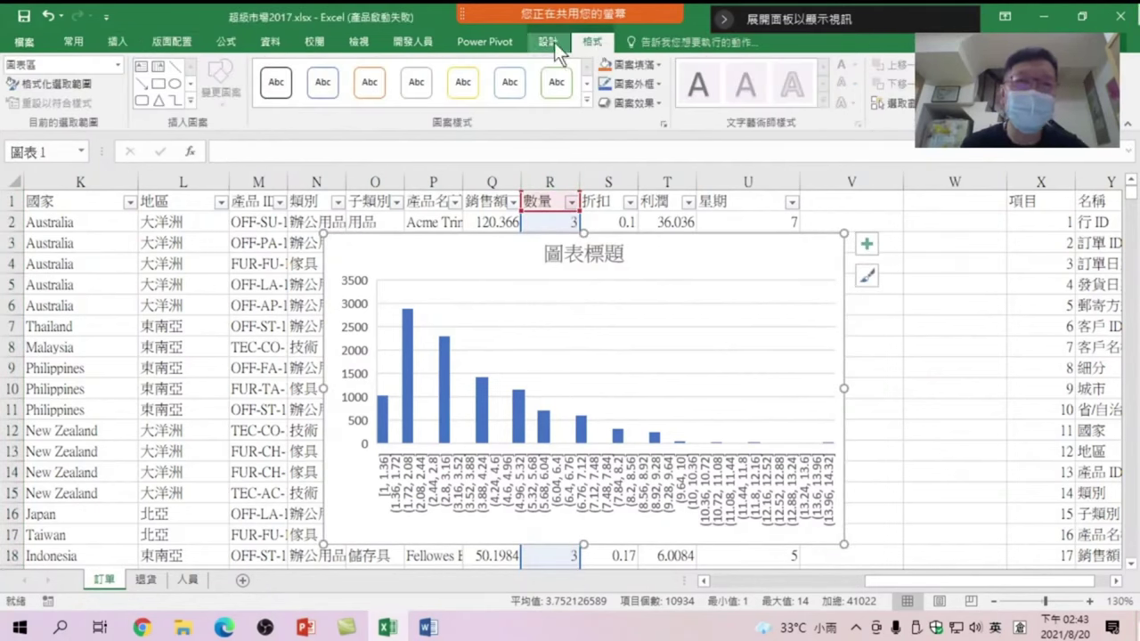
pyautogui.click(550, 42)
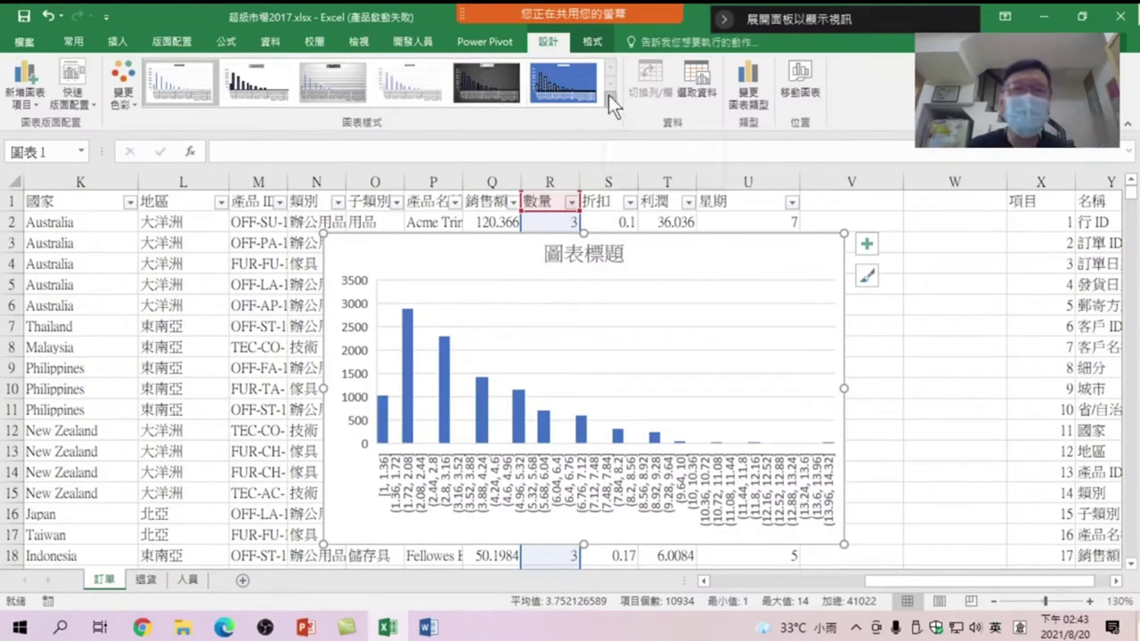
pyautogui.click(332, 80)
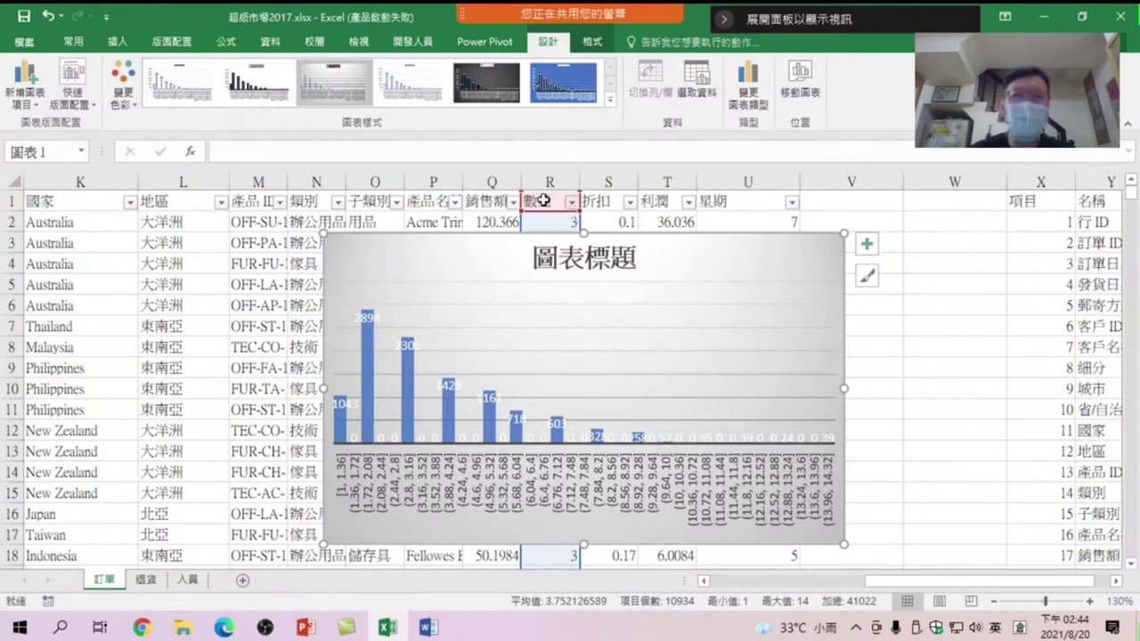
pyautogui.click(574, 203)
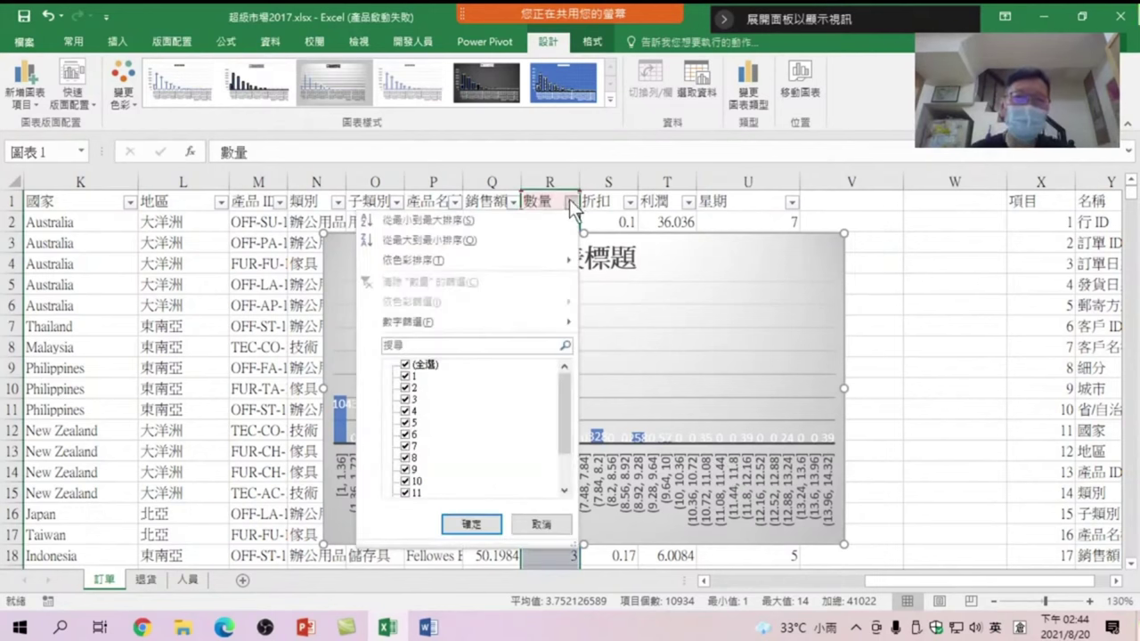
pyautogui.moveTo(446, 322)
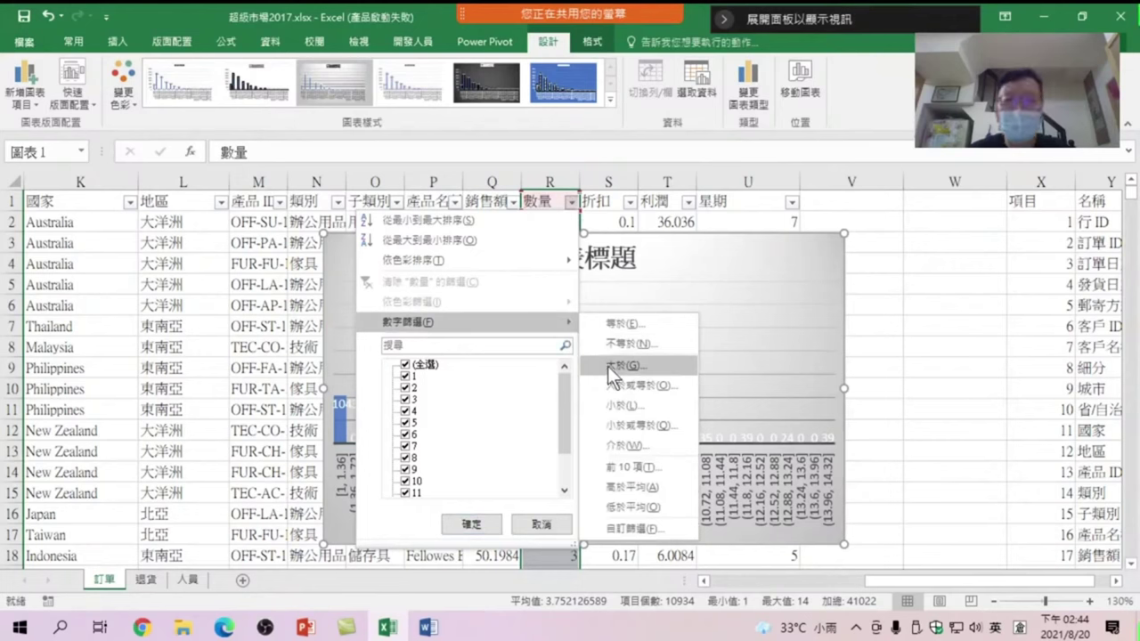
# - Filter 數量 to values greater than 10, leaving 137 of 10933 records
pyautogui.click(612, 367)
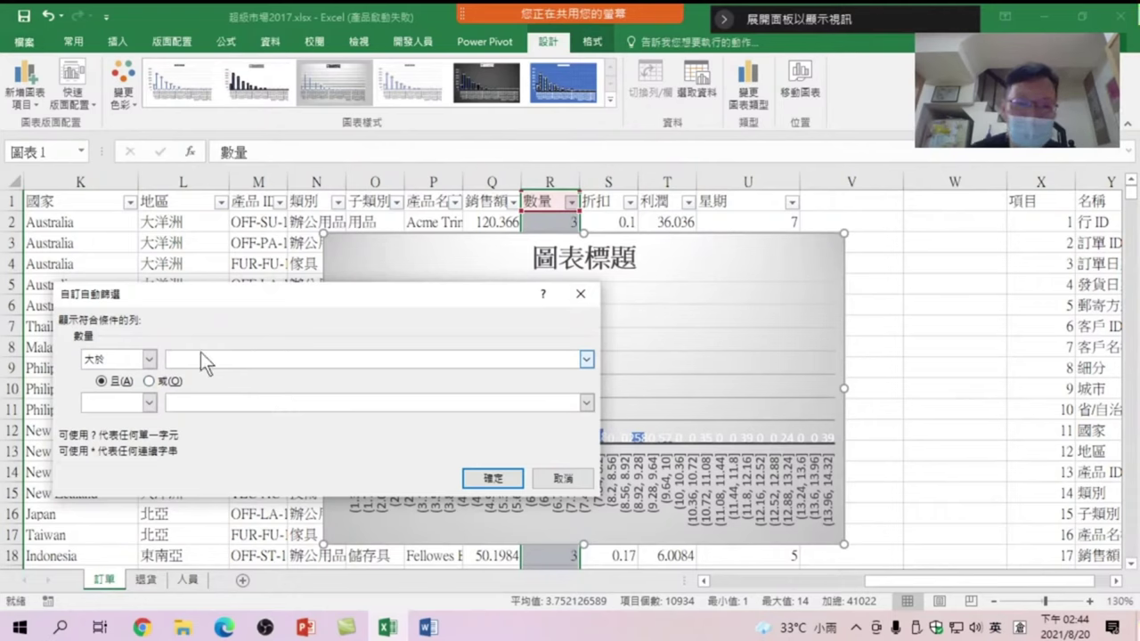
pyautogui.write('10')
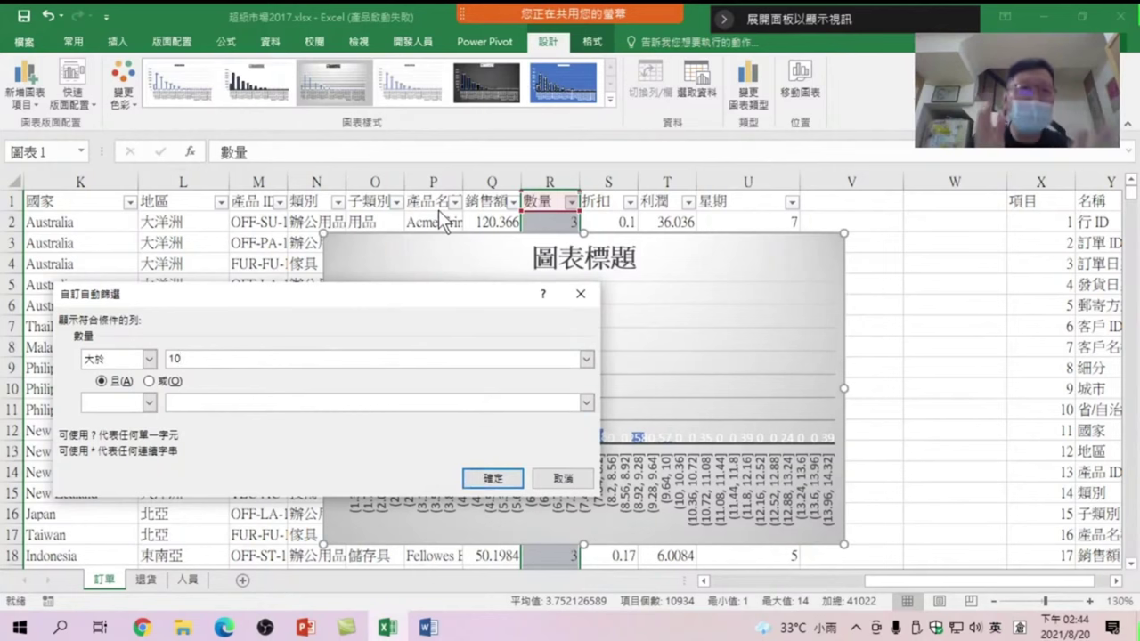
pyautogui.click(490, 477)
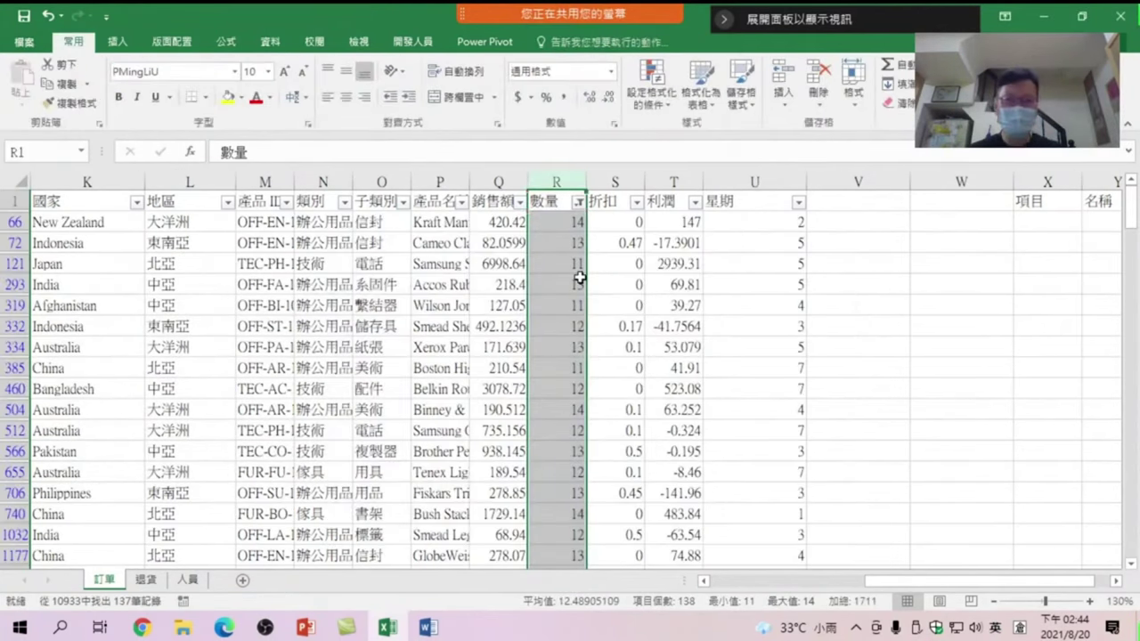
pyautogui.click(554, 243)
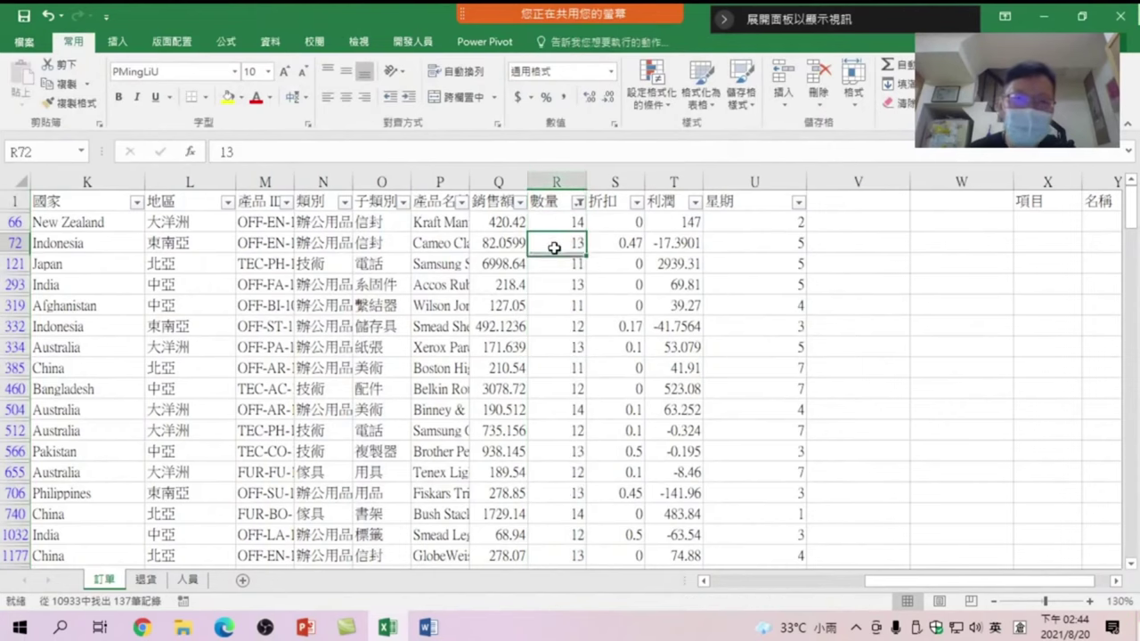
# - Insert a histogram of the filtered 數量 column
pyautogui.click(557, 182)
pyautogui.scroll(-3, 537, 354)
pyautogui.scroll(3, 552, 401)
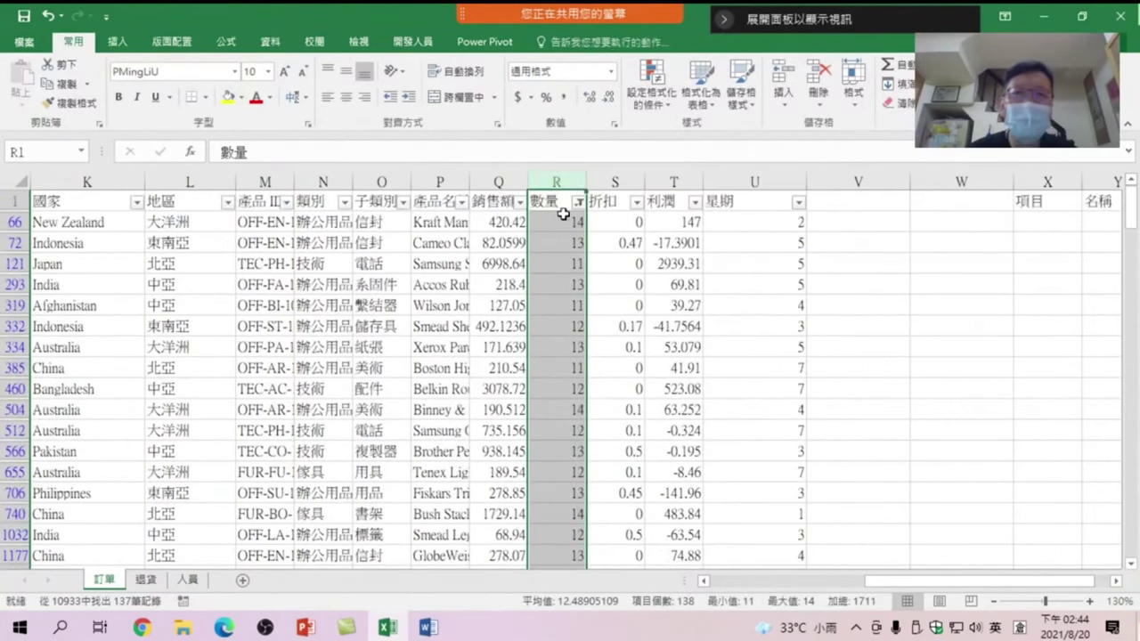
pyautogui.click(120, 39)
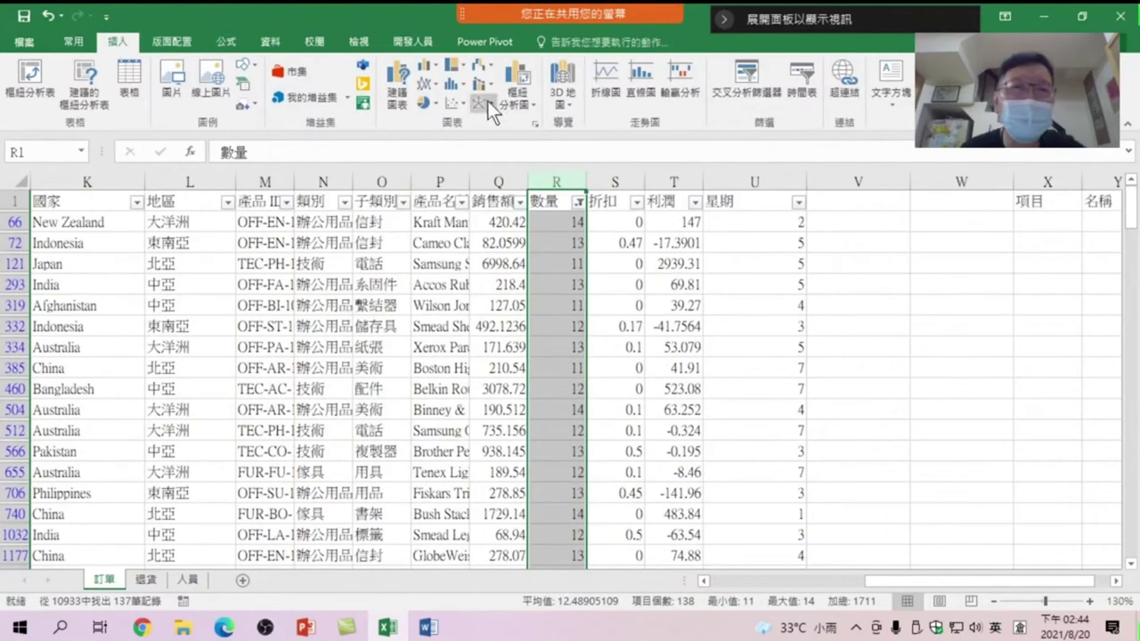
pyautogui.click(448, 83)
pyautogui.click(464, 129)
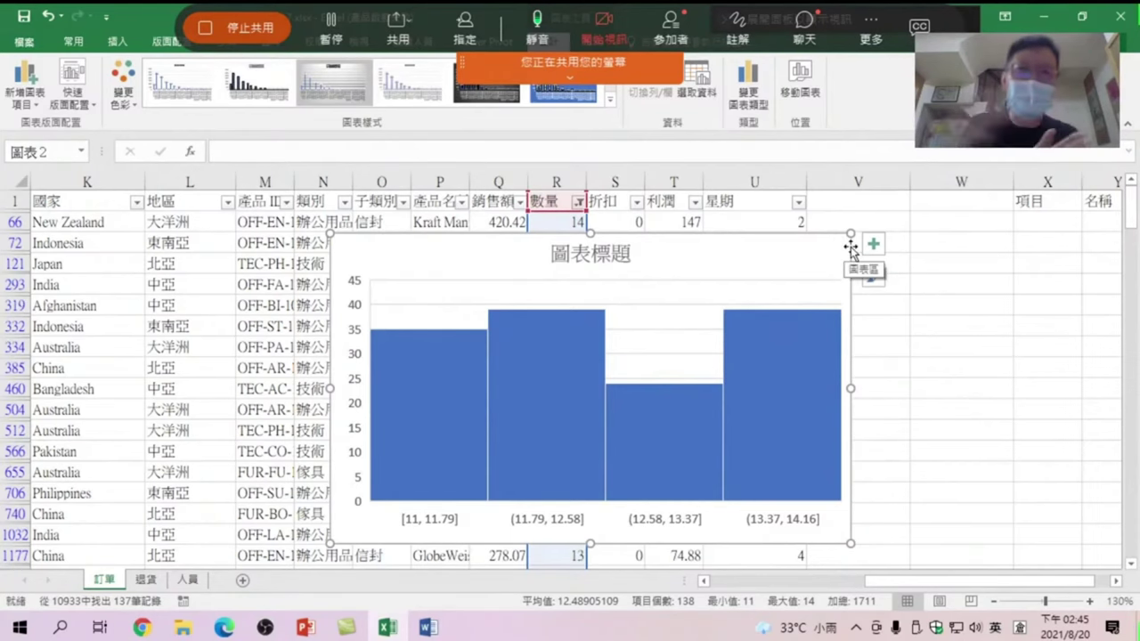
# - Delete both 數量 histograms and clear the 數量 filter so all rows show
pyautogui.press('Delete')
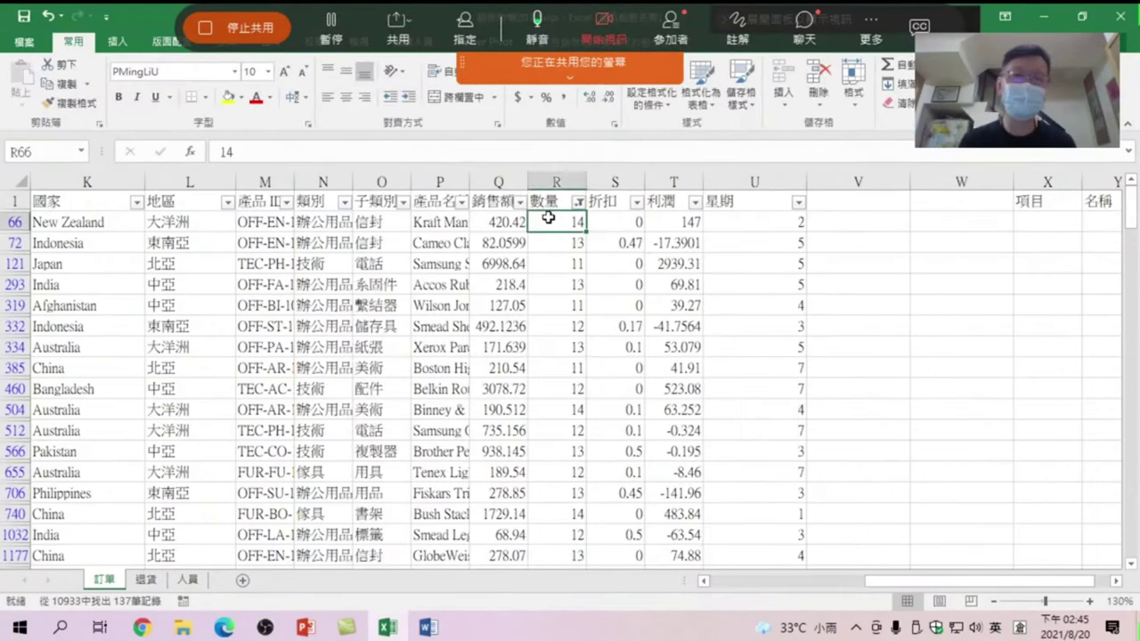
pyautogui.click(579, 201)
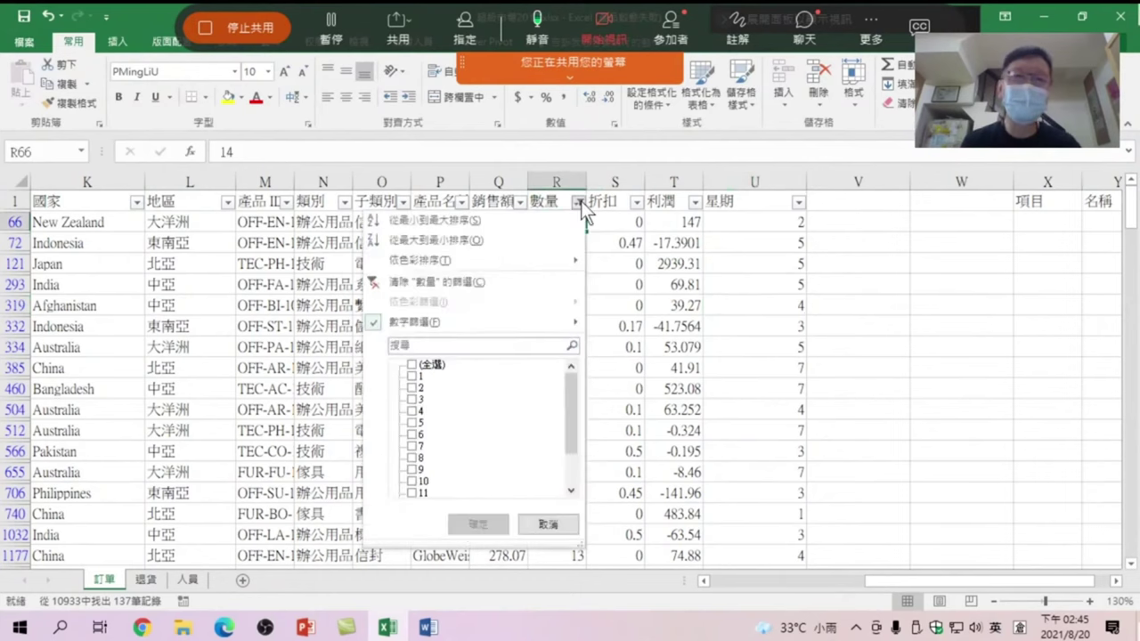
pyautogui.click(419, 282)
pyautogui.click(736, 229)
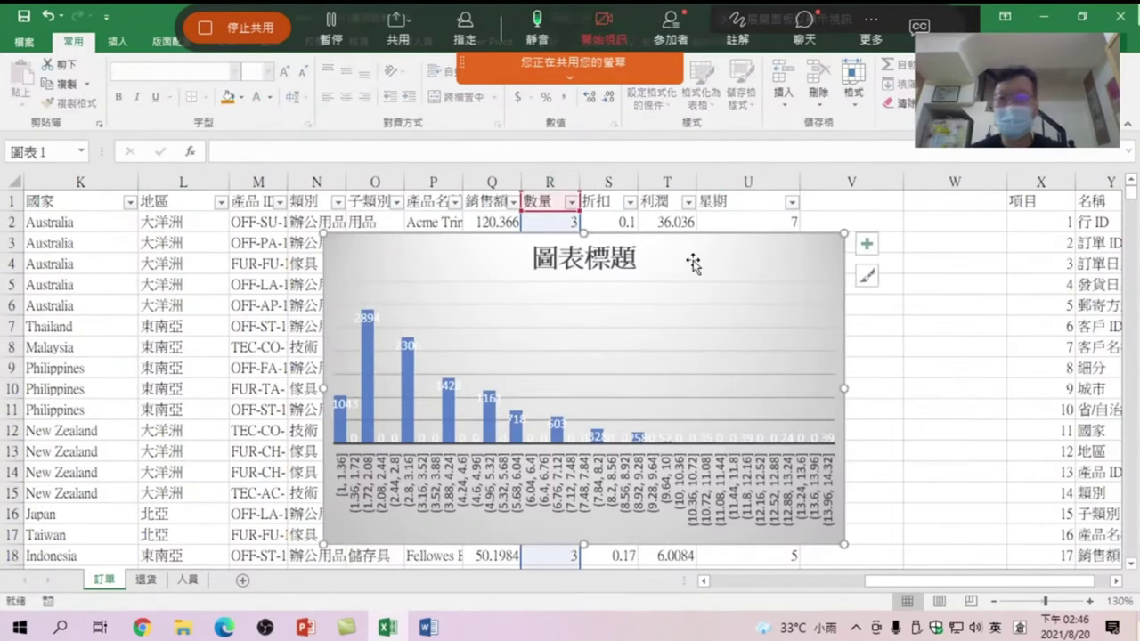
pyautogui.press('Delete')
pyautogui.click(606, 272)
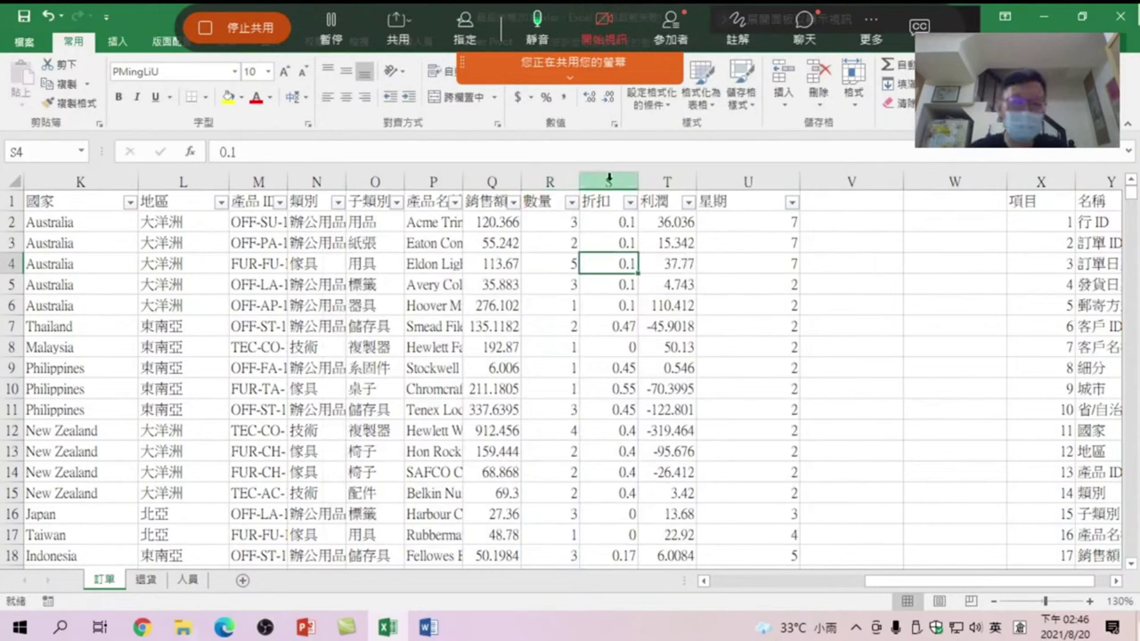
# - Select the 銷售額 column and insert a Histogram chart of its values
pyautogui.click(496, 179)
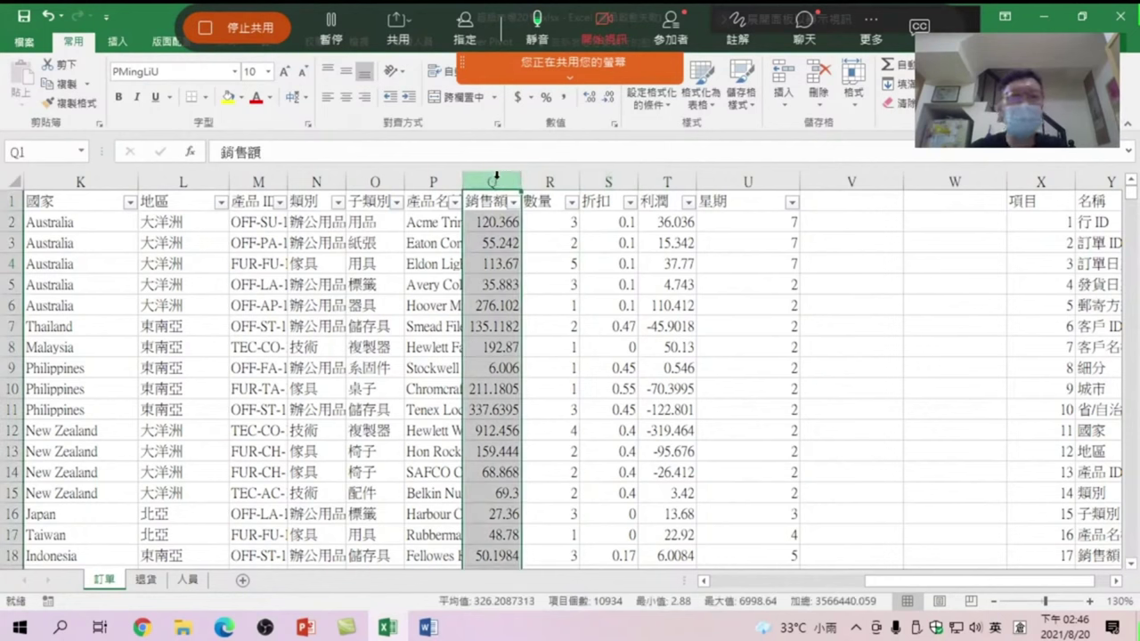
pyautogui.click(942, 29)
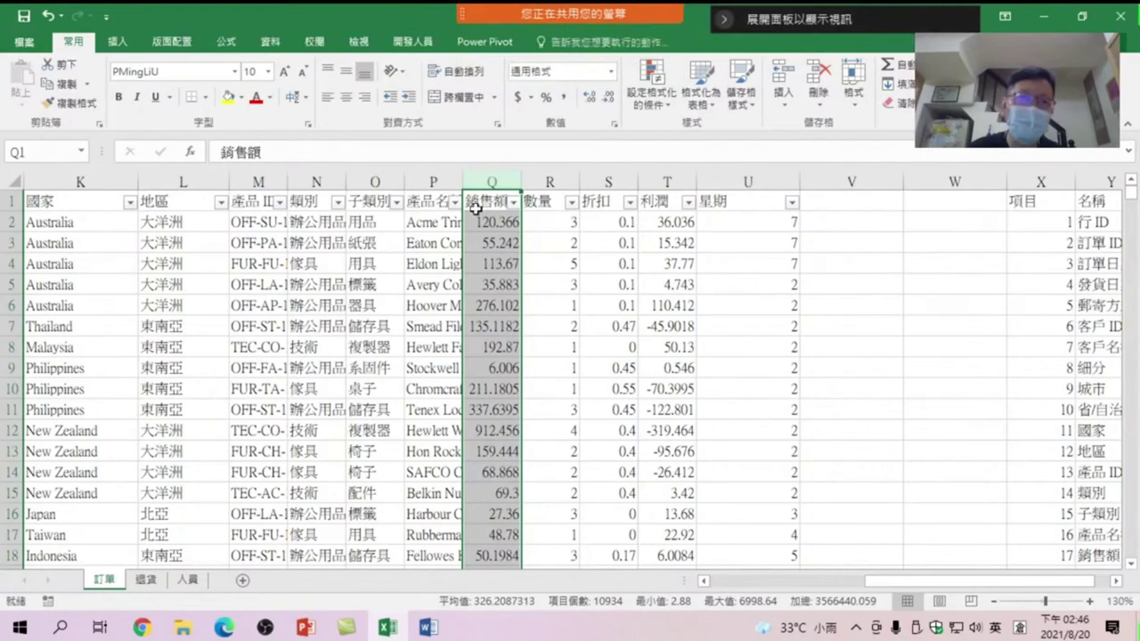
pyautogui.click(118, 40)
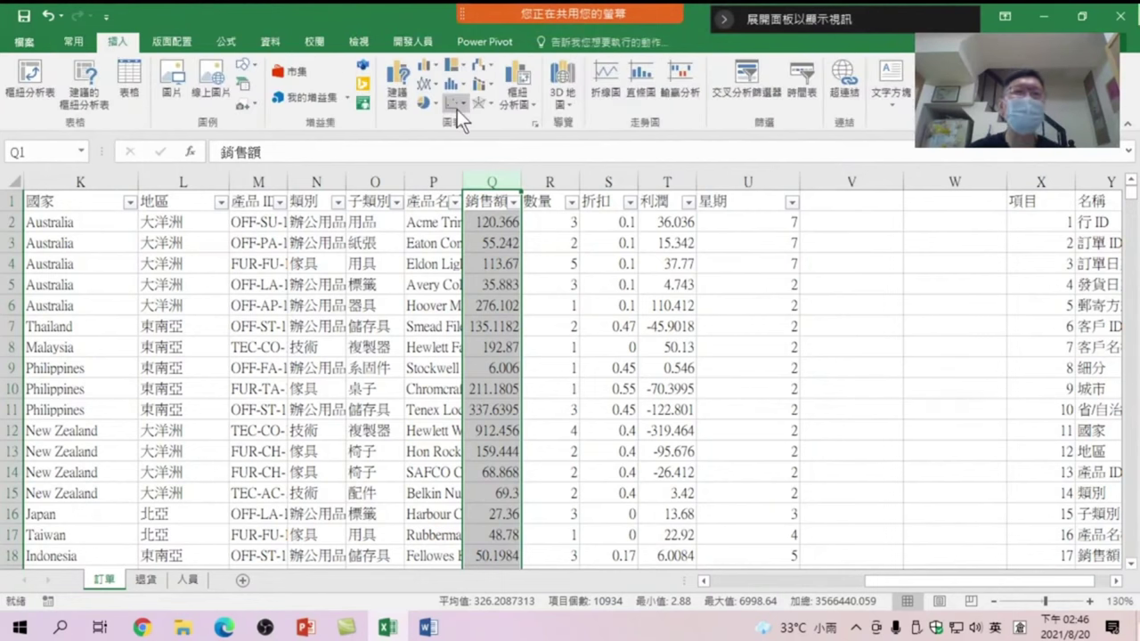
pyautogui.click(454, 82)
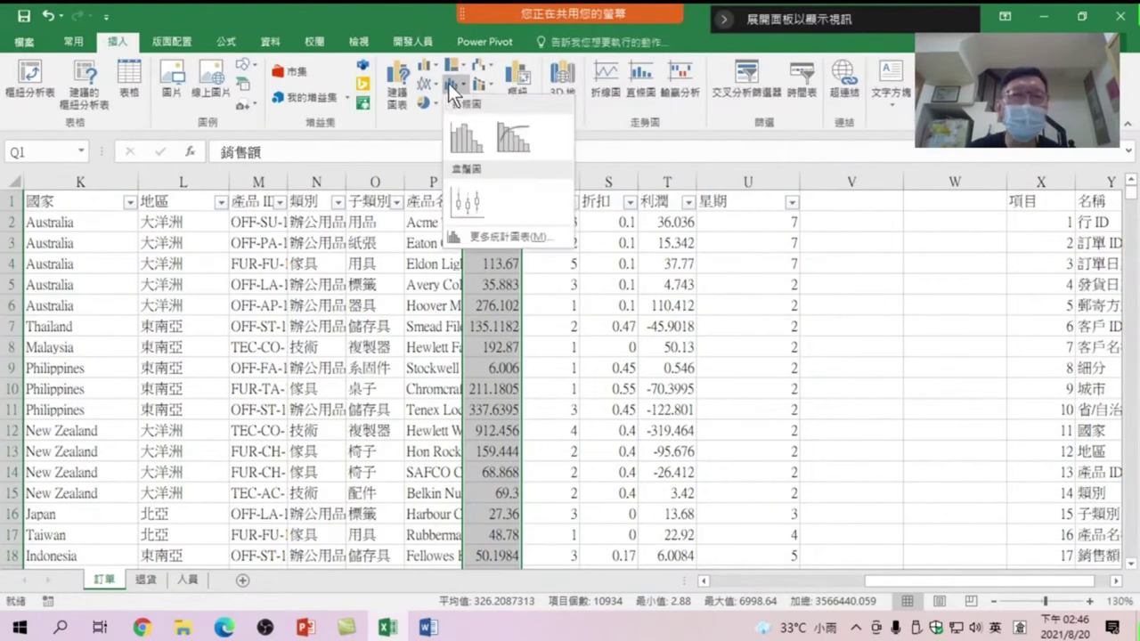
pyautogui.click(461, 139)
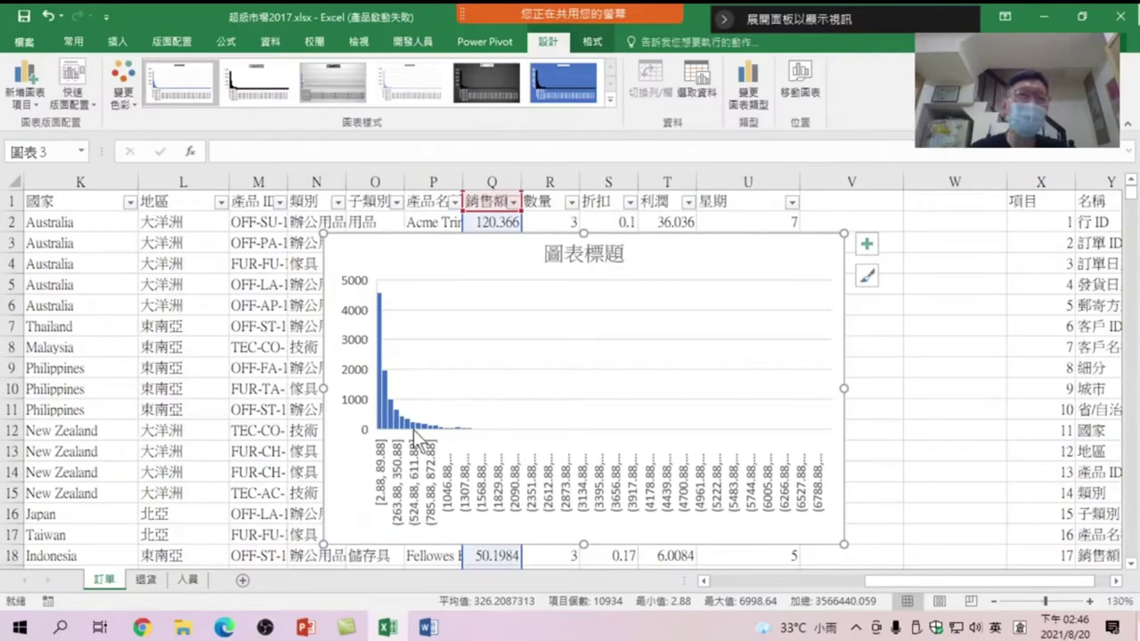
# - Filter 銷售額 to values less than 1000, showing 10089 of 10933 records
pyautogui.click(513, 201)
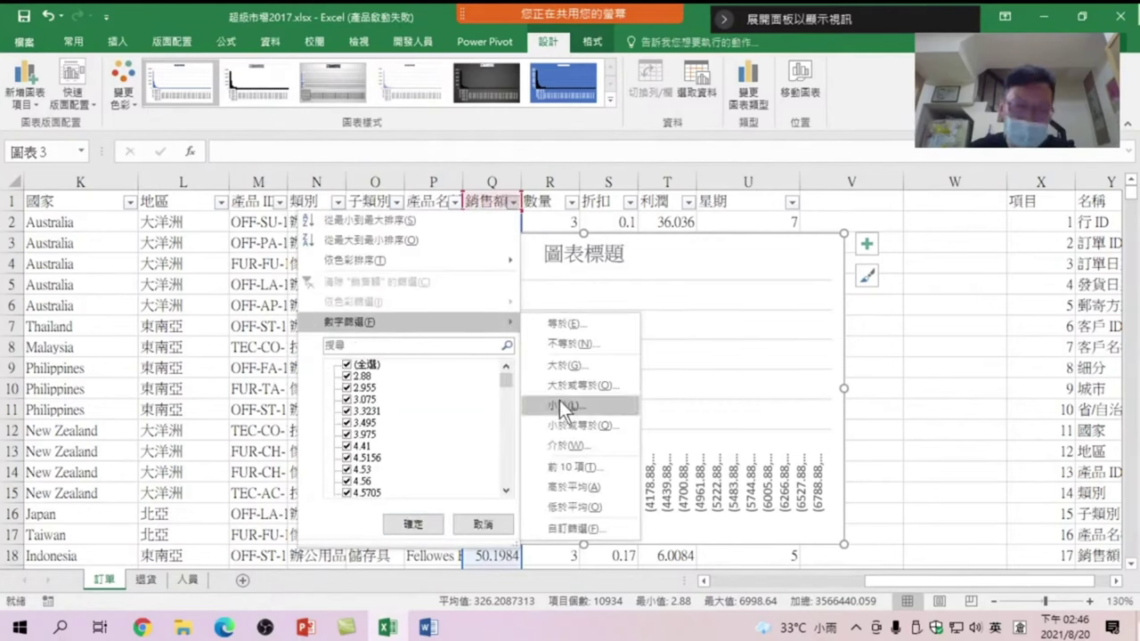
pyautogui.click(559, 407)
pyautogui.write('1')
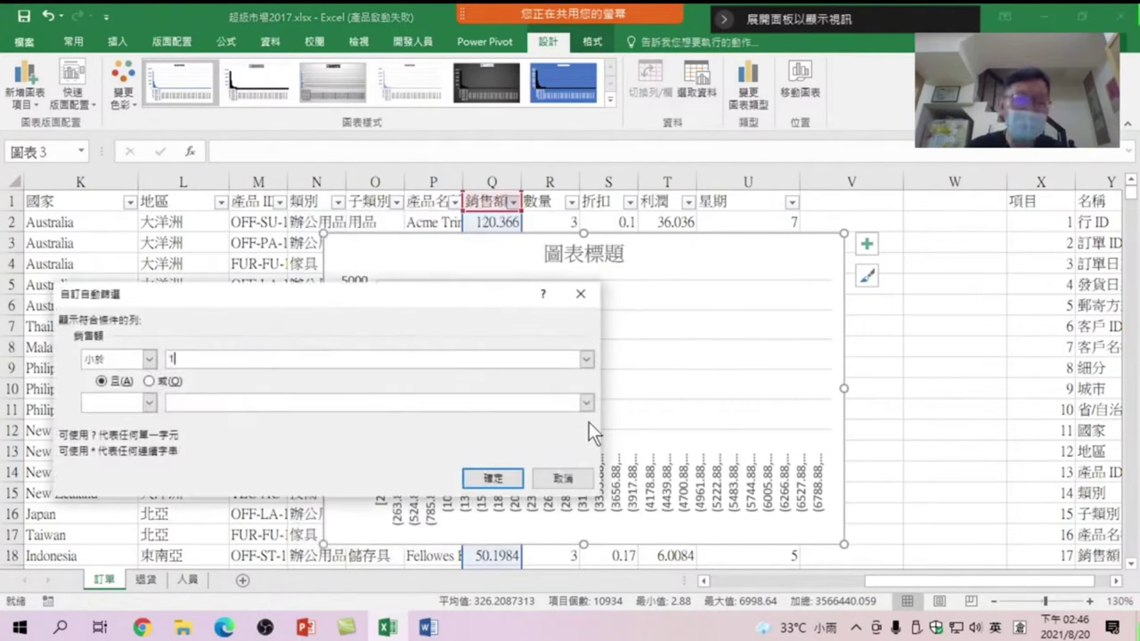
pyautogui.write('000')
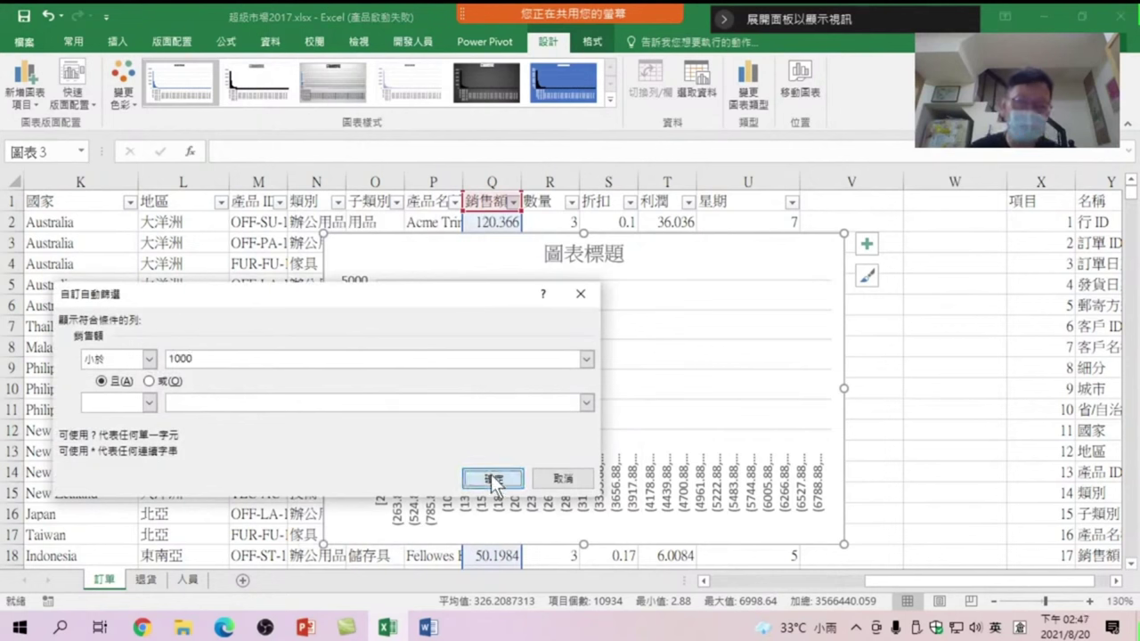
pyautogui.click(497, 479)
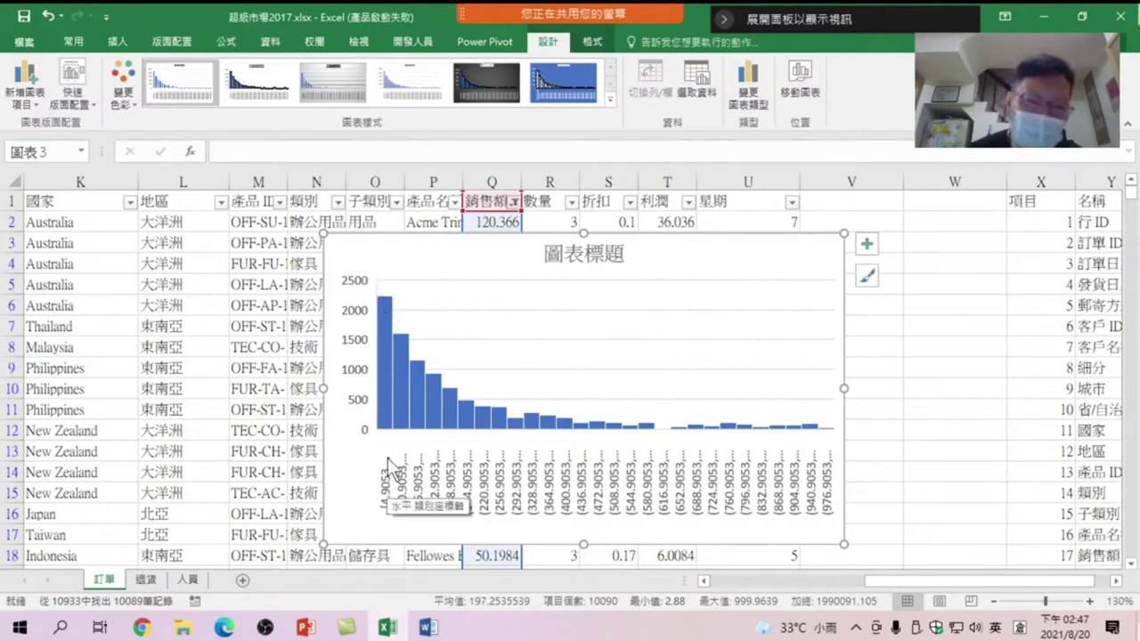
# - Enlarge the sales histogram to check its axis labels, then delete the chart
pyautogui.click(384, 410)
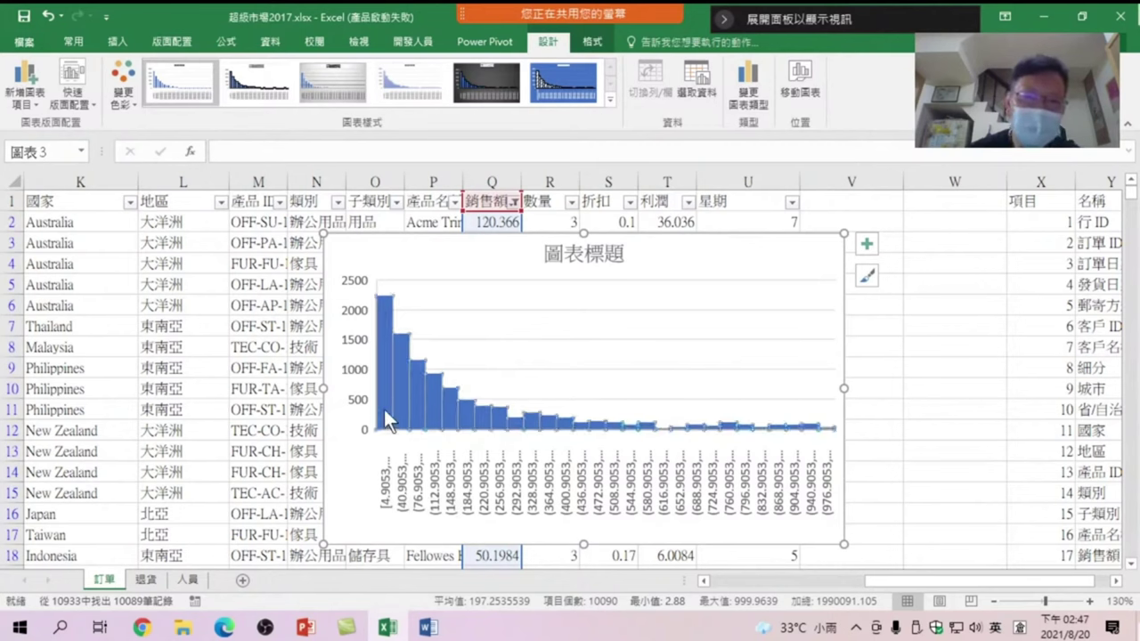
pyautogui.click(385, 388)
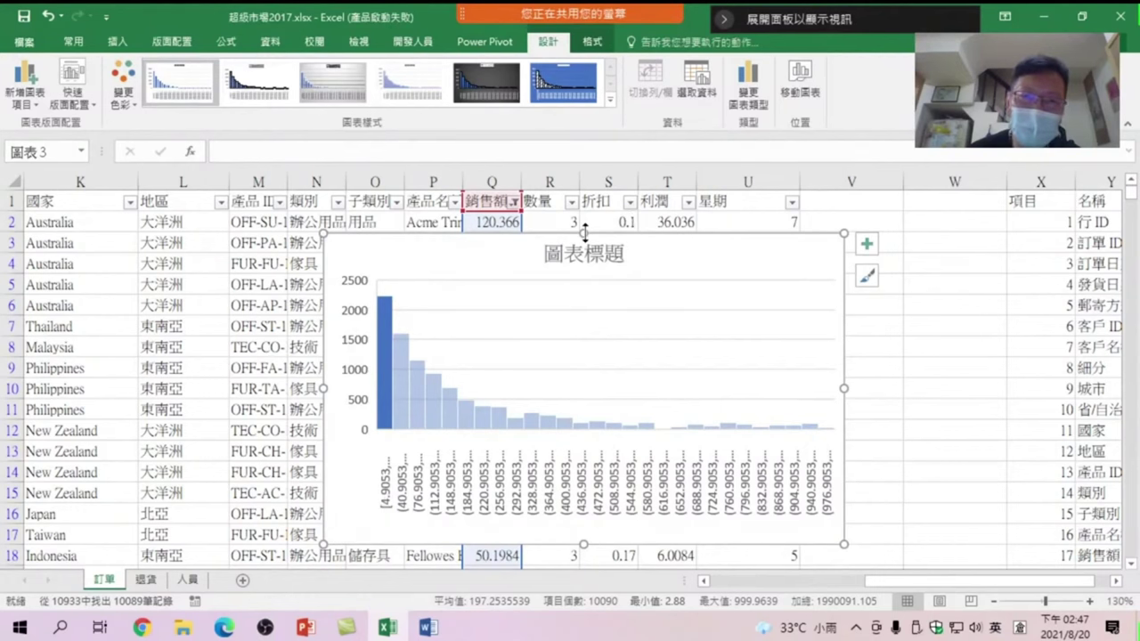
pyautogui.moveTo(584, 233); pyautogui.dragTo(584, 200)
pyautogui.scroll(-1, 599, 461)
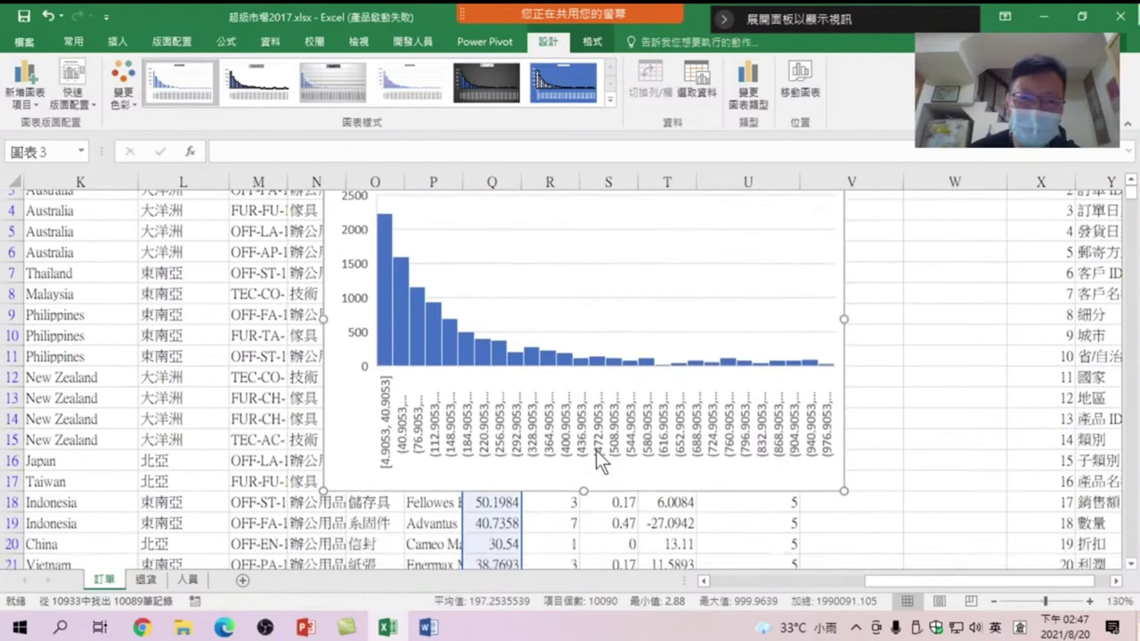
pyautogui.moveTo(584, 491); pyautogui.dragTo(583, 526)
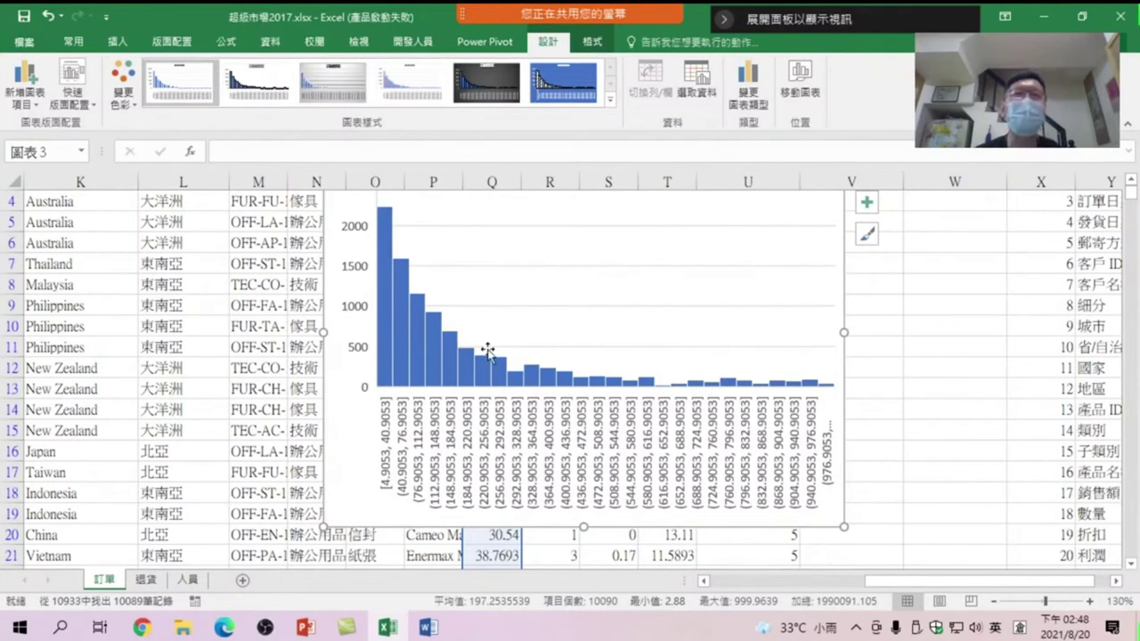
pyautogui.scroll(1, 503, 326)
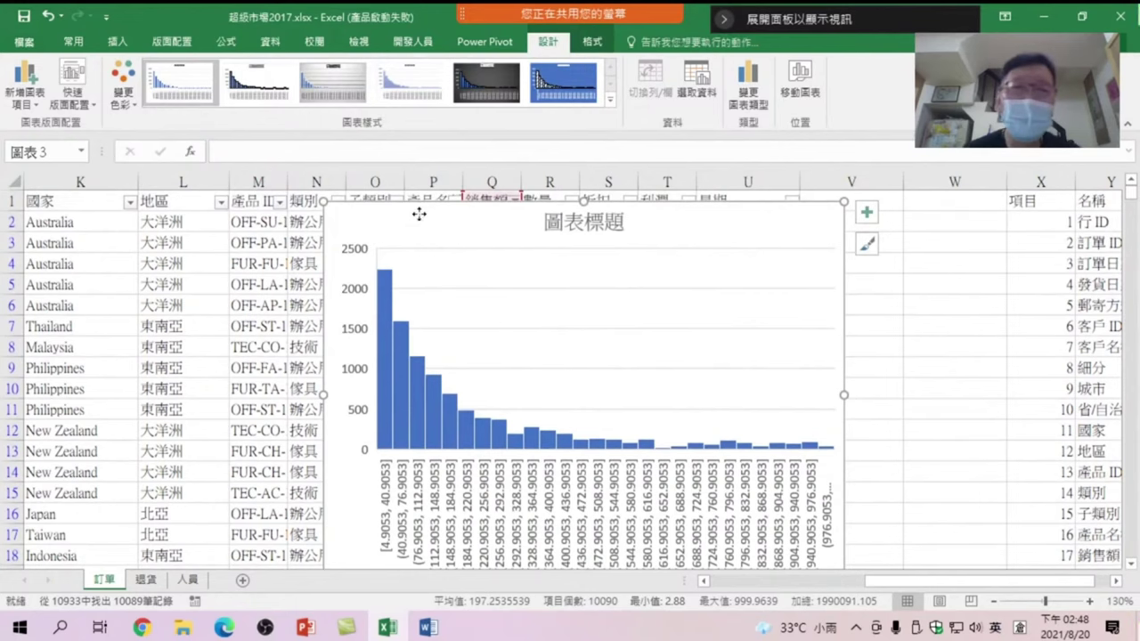
pyautogui.press('Delete')
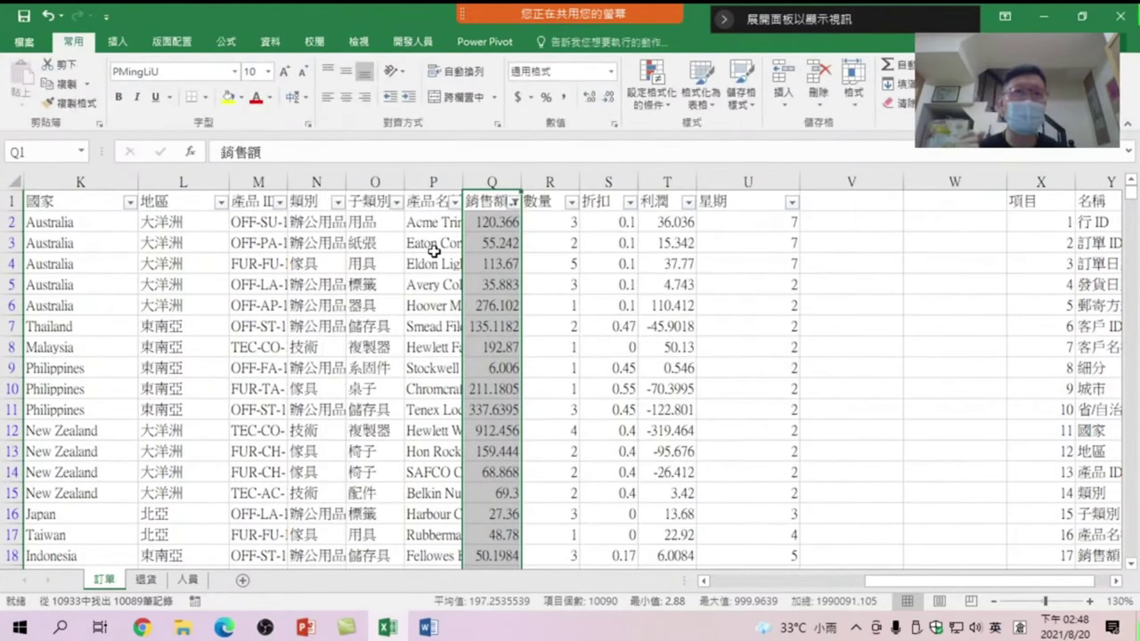
# - Switch off Filter under Home > Sort & Filter so every order row shows unfiltered
pyautogui.click(667, 368)
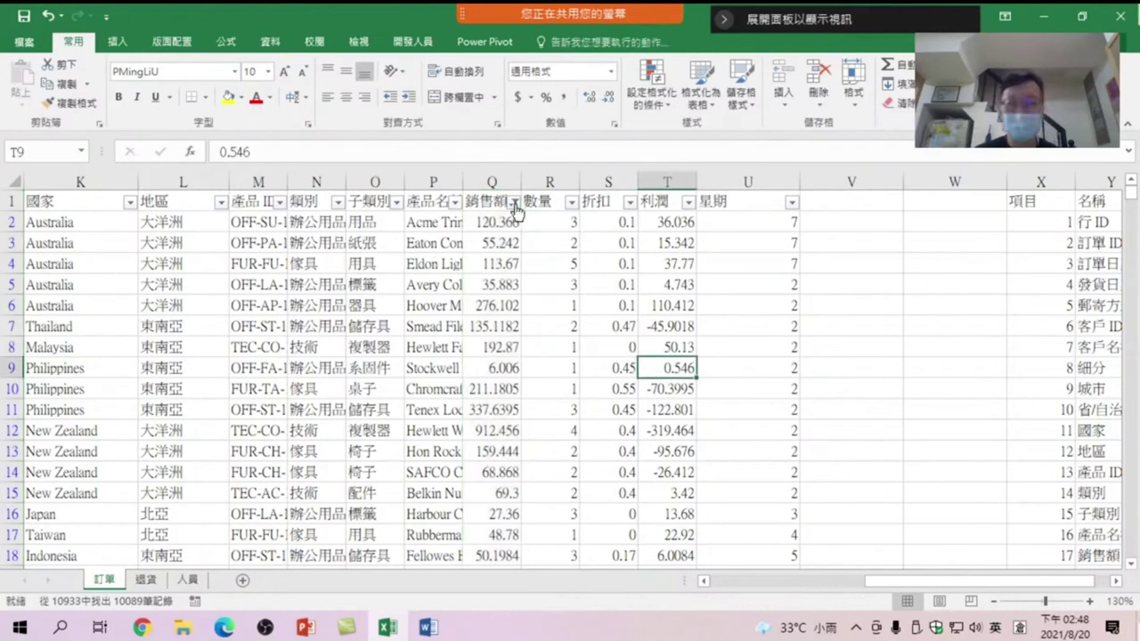
pyautogui.click(971, 94)
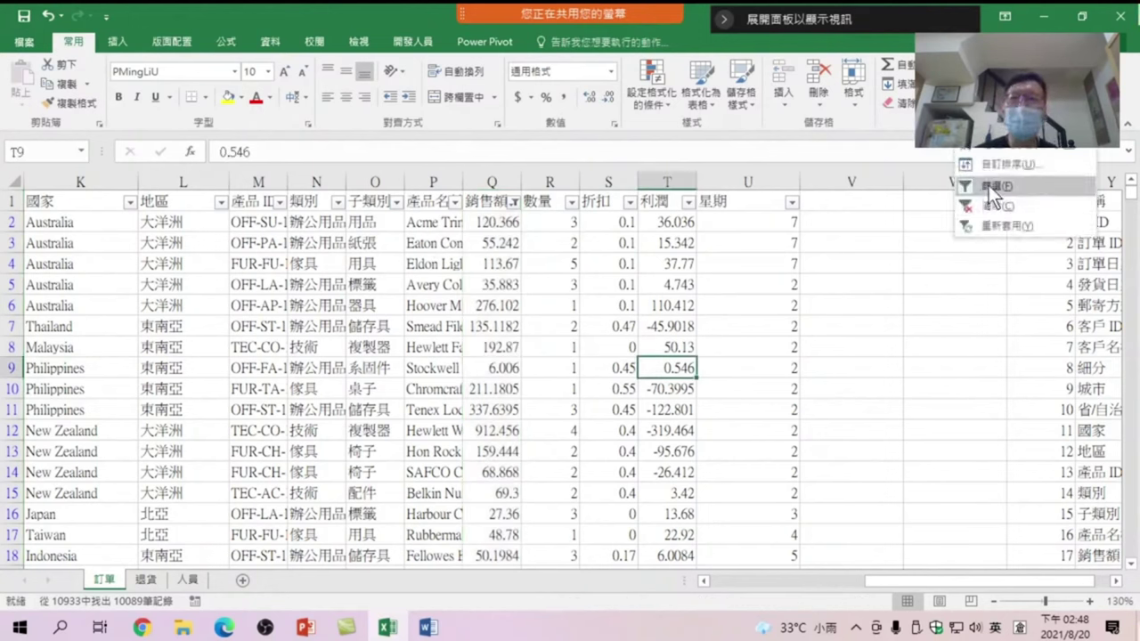
pyautogui.click(988, 185)
pyautogui.click(588, 301)
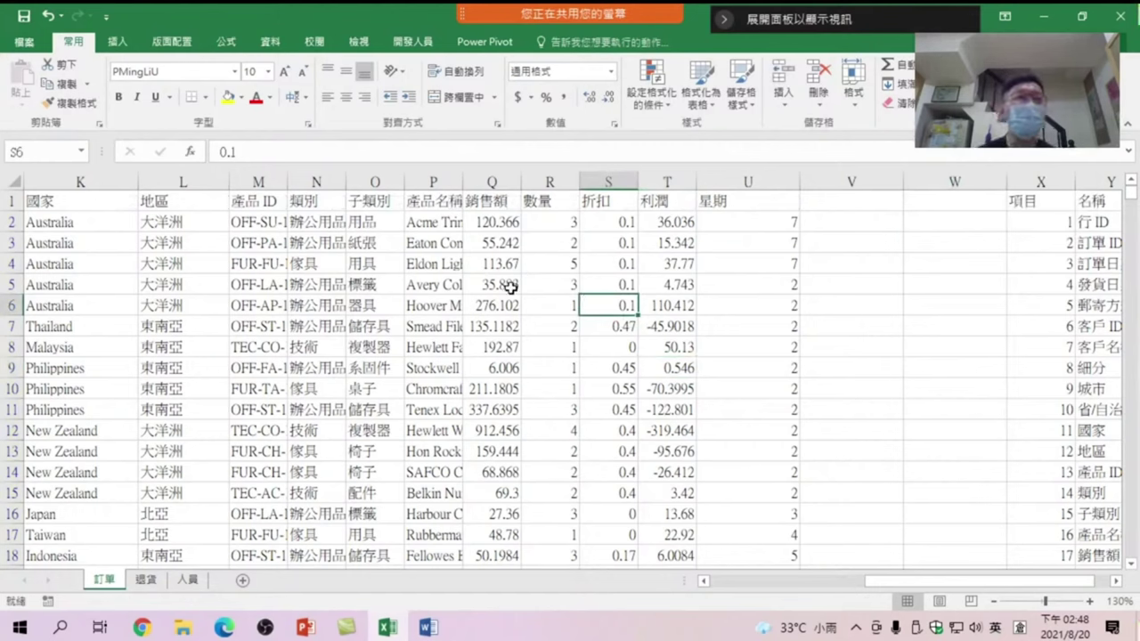
pyautogui.click(550, 181)
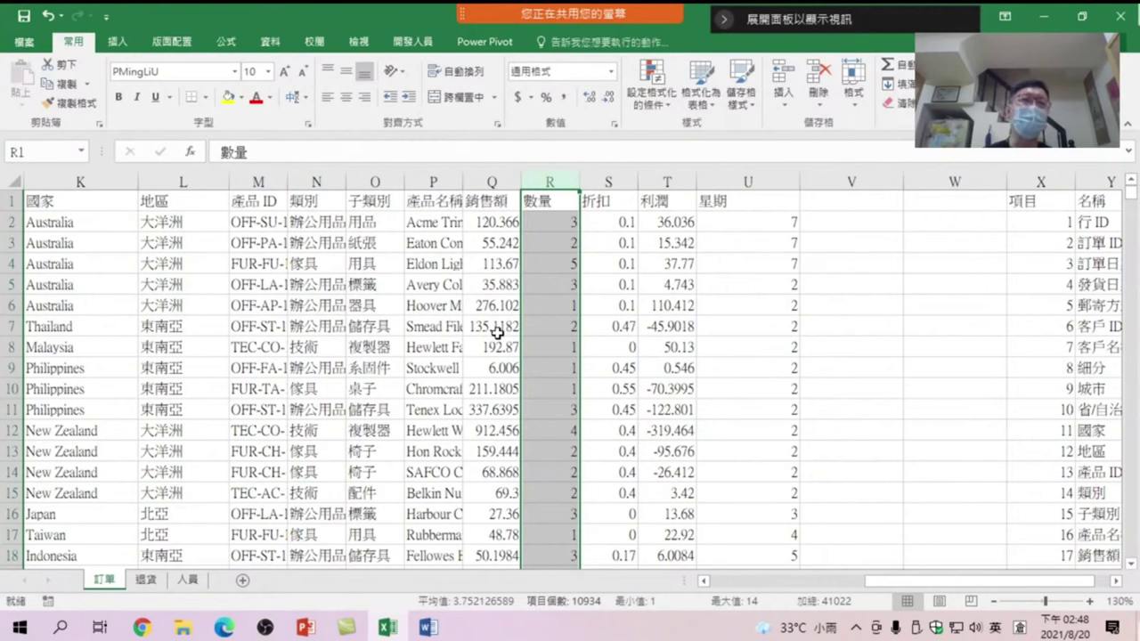
pyautogui.hscroll(-1, 534, 312)
pyautogui.click(614, 363)
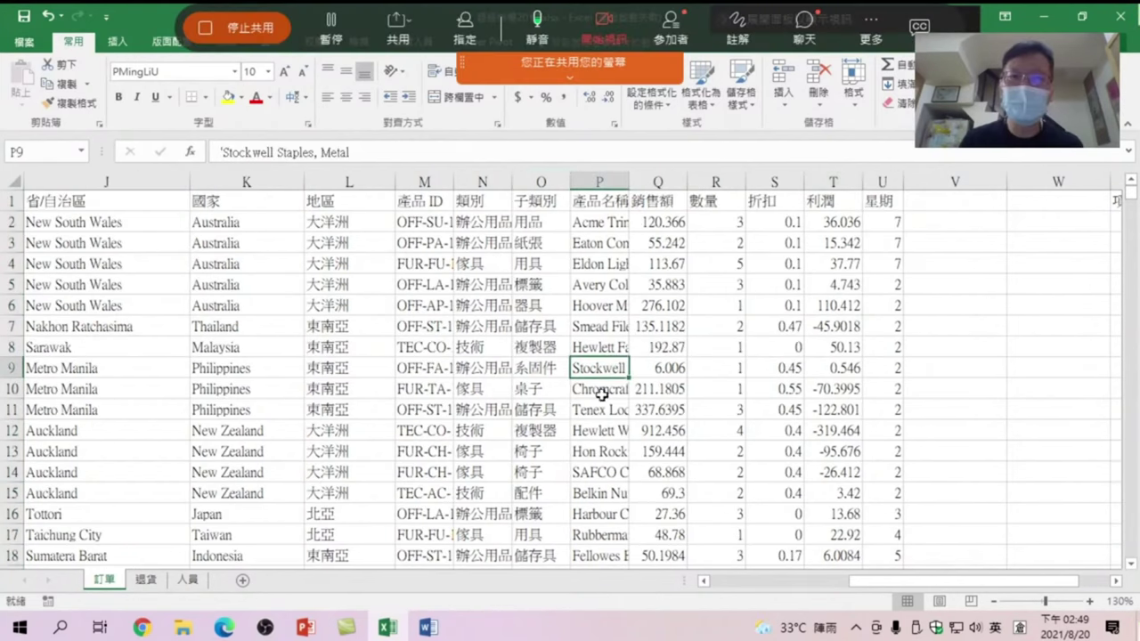
pyautogui.click(604, 447)
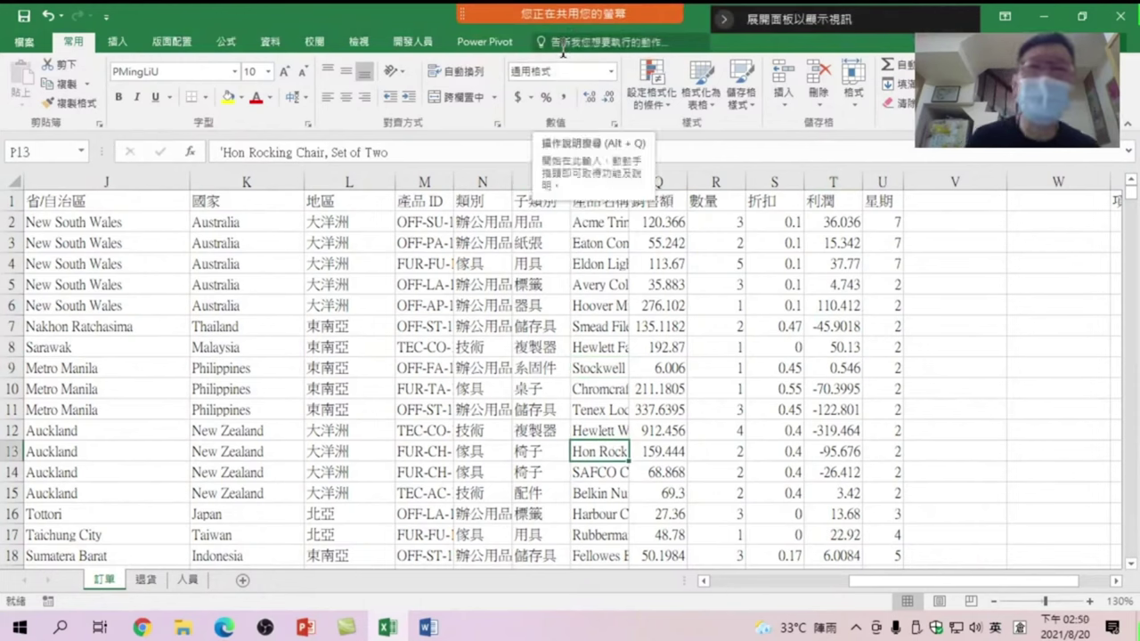
pyautogui.click(561, 46)
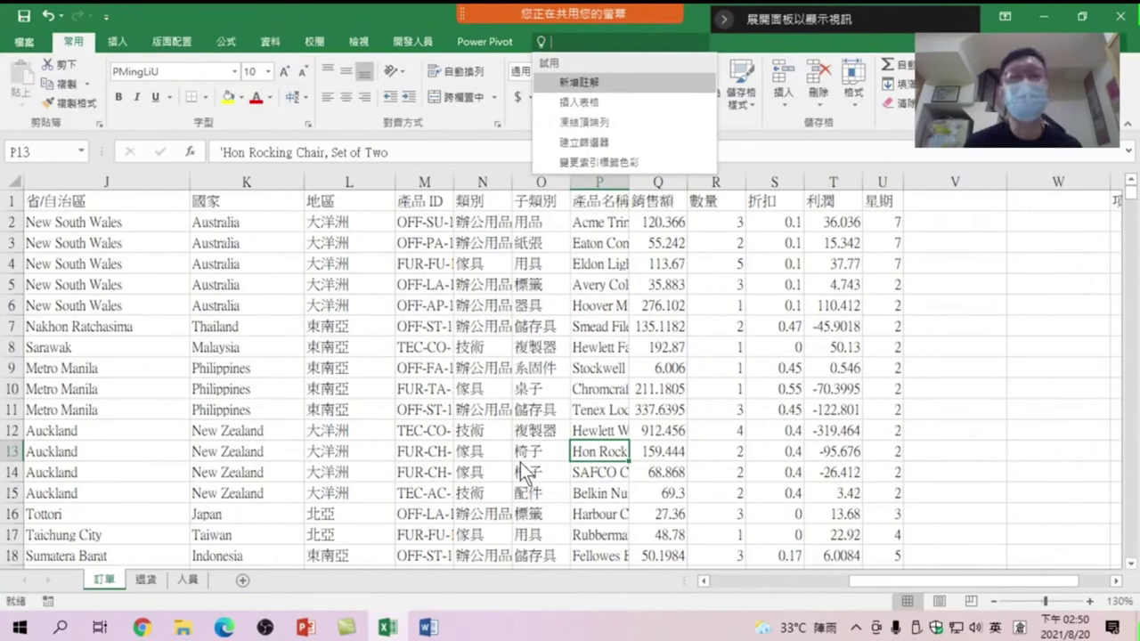
pyautogui.write('樞紐')
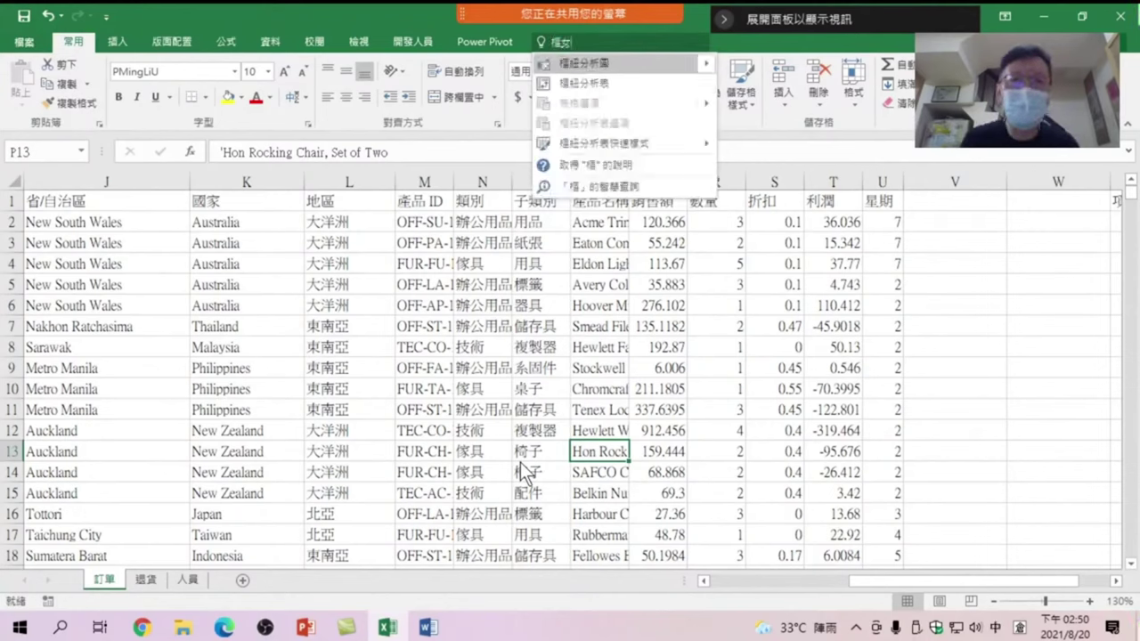
pyautogui.write('分析')
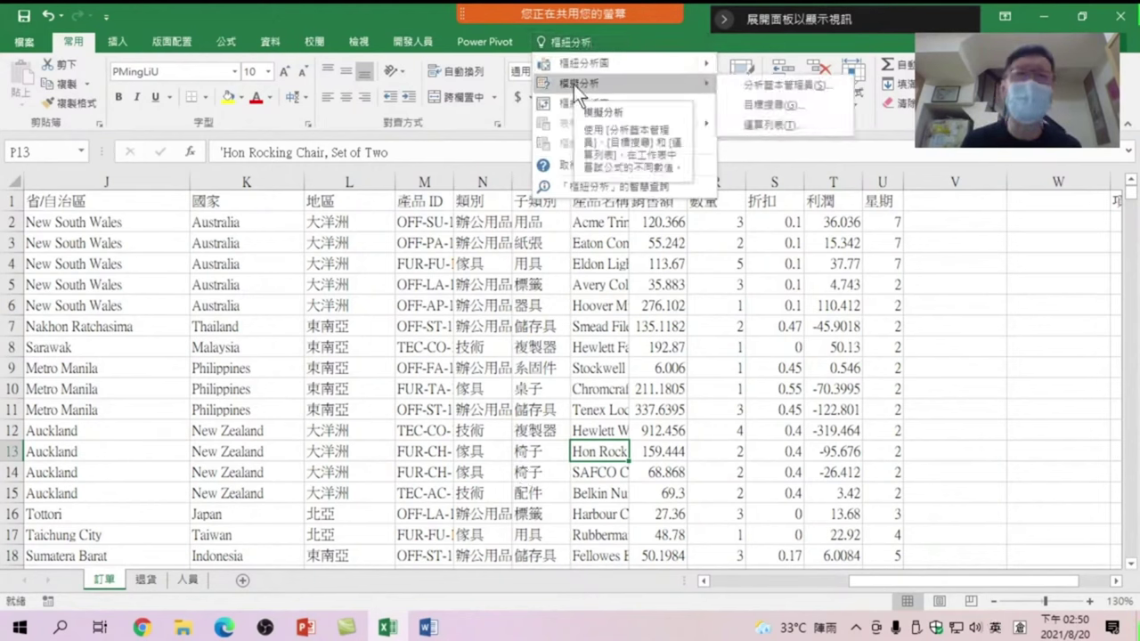
pyautogui.moveTo(624, 83)
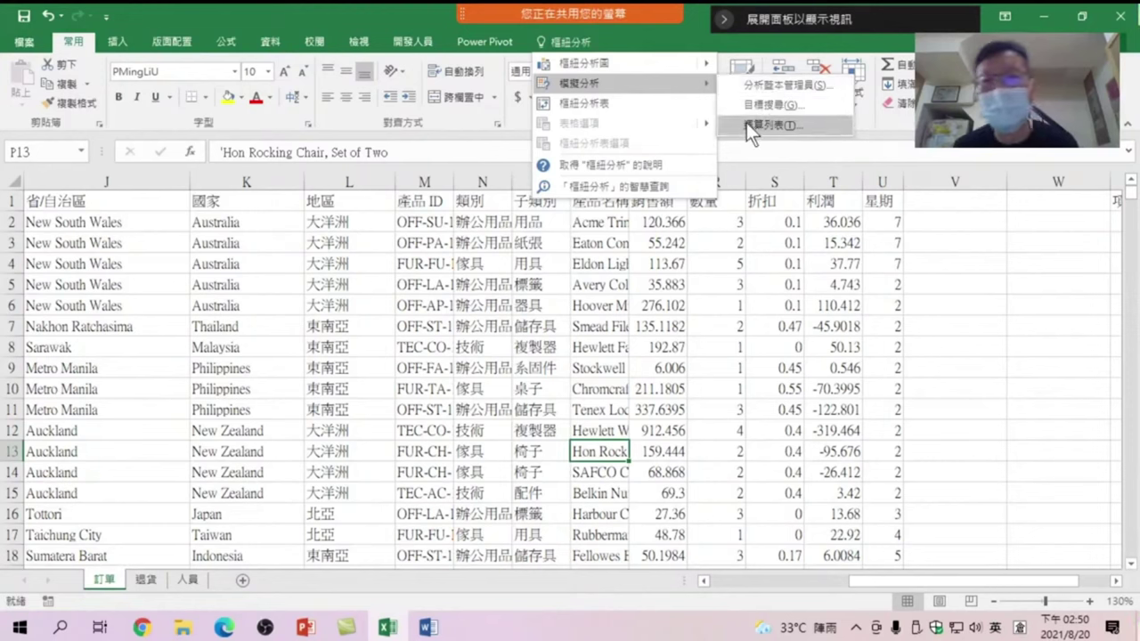
pyautogui.click(753, 105)
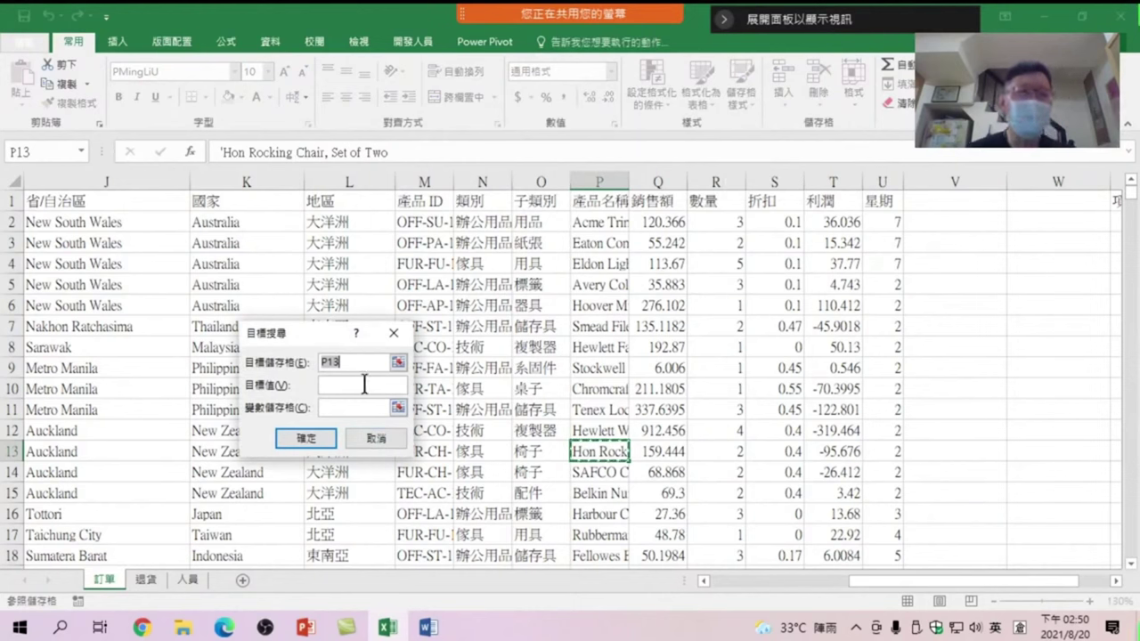
pyautogui.click(374, 441)
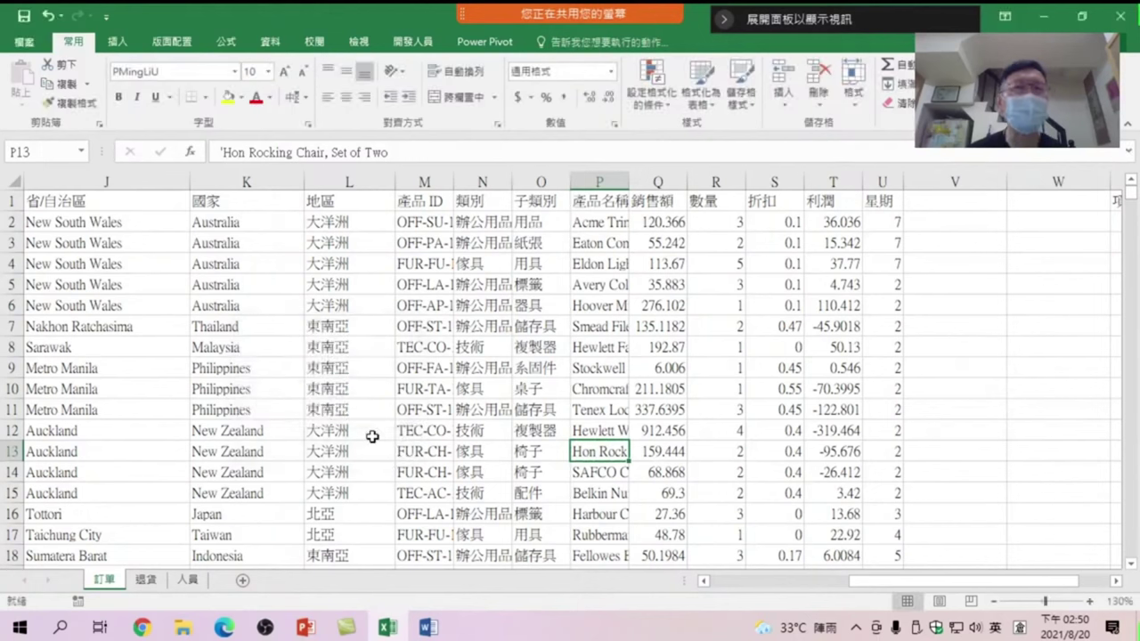
pyautogui.click(583, 41)
pyautogui.write('qh')
pyautogui.press('BackSpace')
pyautogui.press('BackSpace')
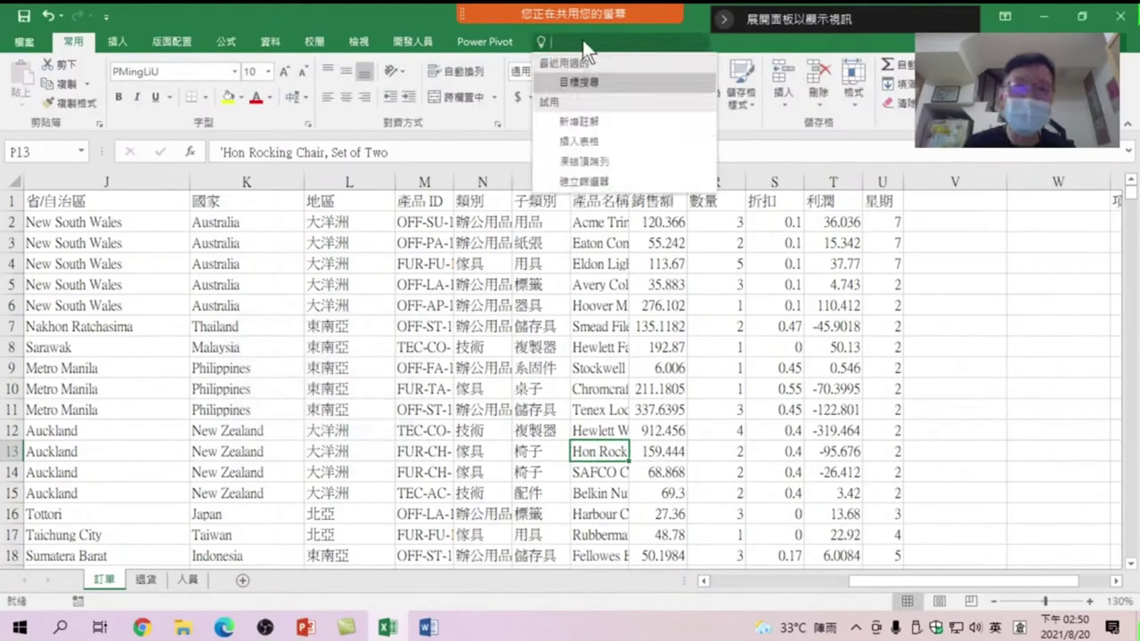
pyautogui.write('插入')
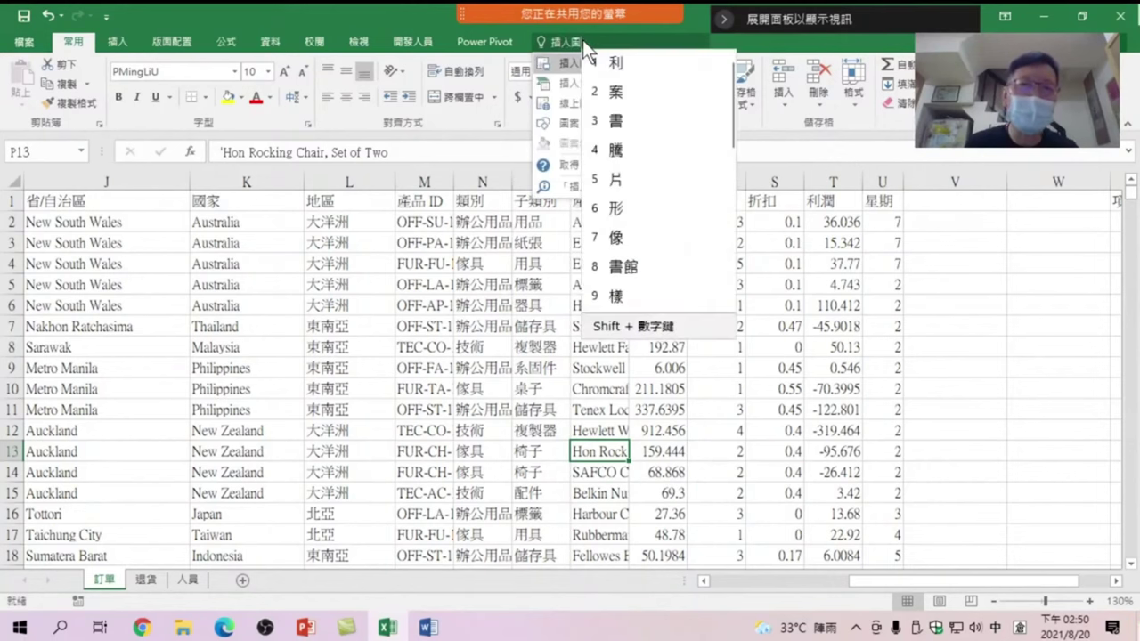
pyautogui.write('圖')
pyautogui.press('Escape')
pyautogui.press('shift')
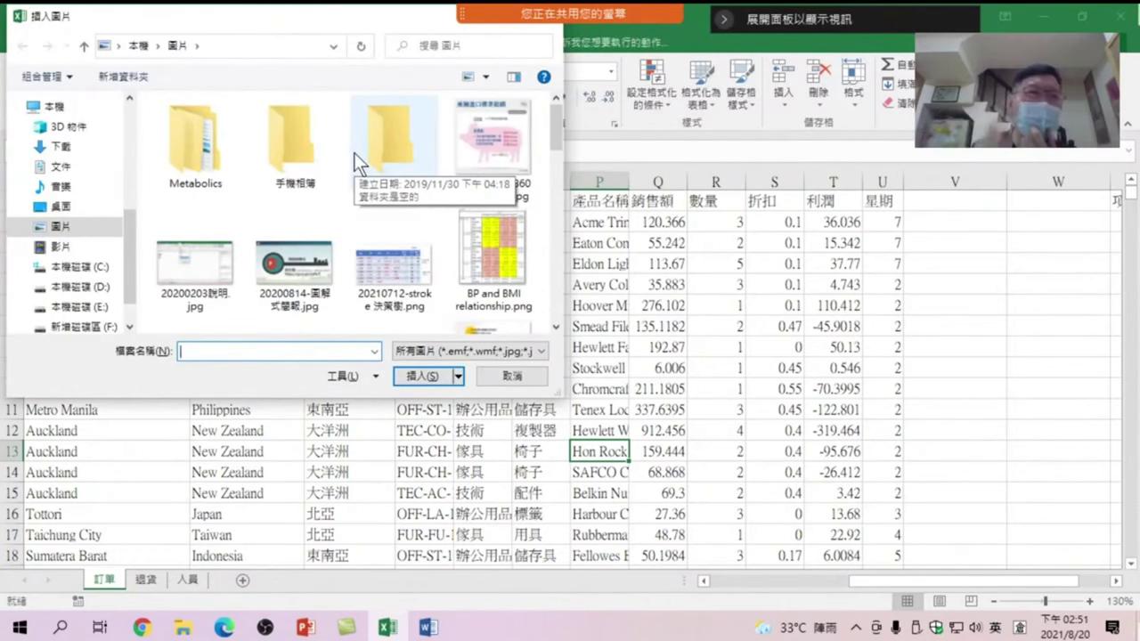
pyautogui.press('Escape')
pyautogui.click(658, 285)
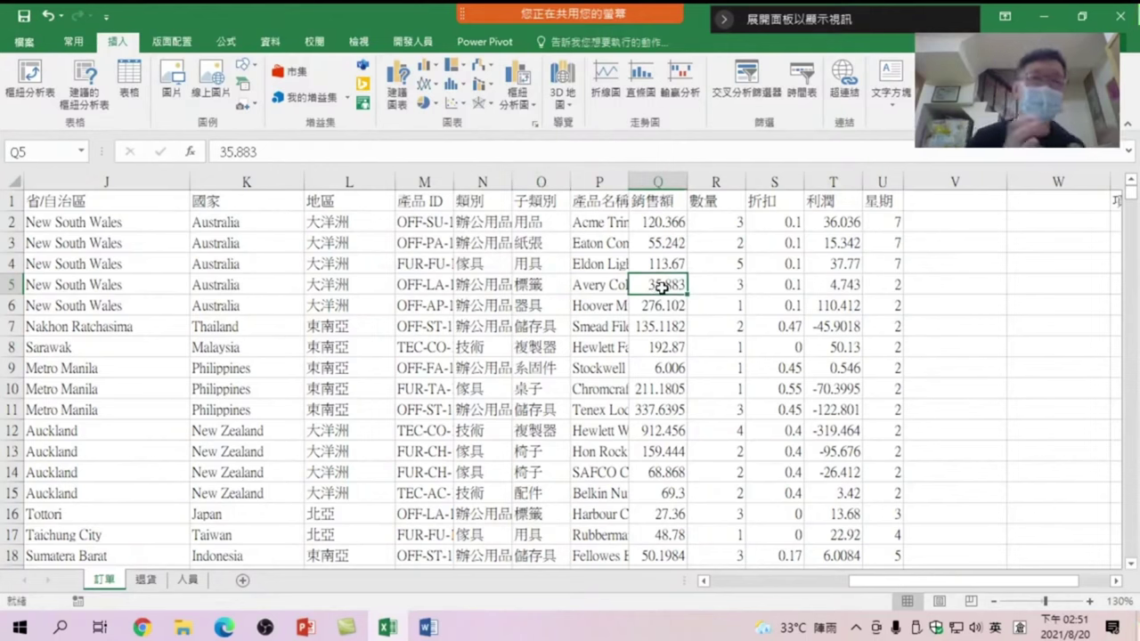
pyautogui.click(590, 360)
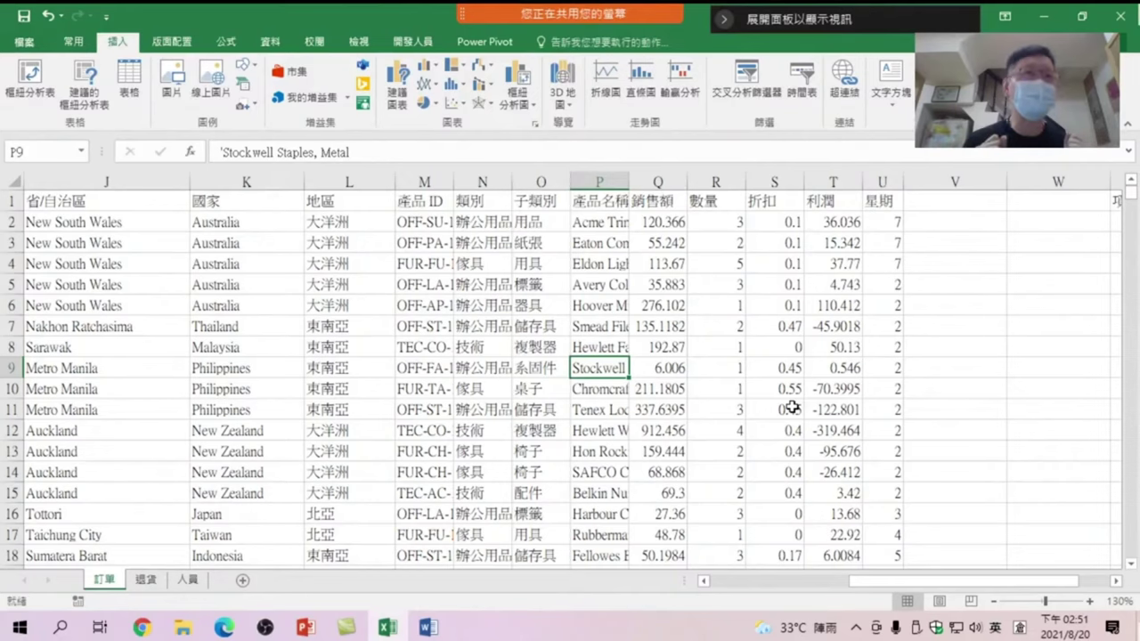
pyautogui.hscroll(-5, 792, 407)
pyautogui.click(471, 286)
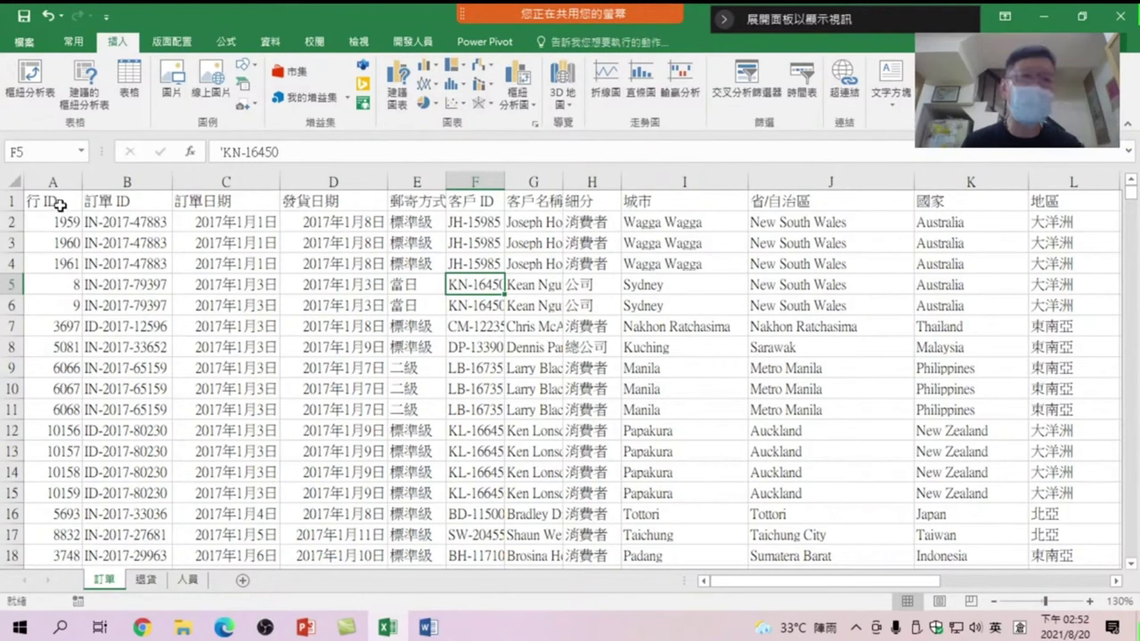
pyautogui.click(76, 42)
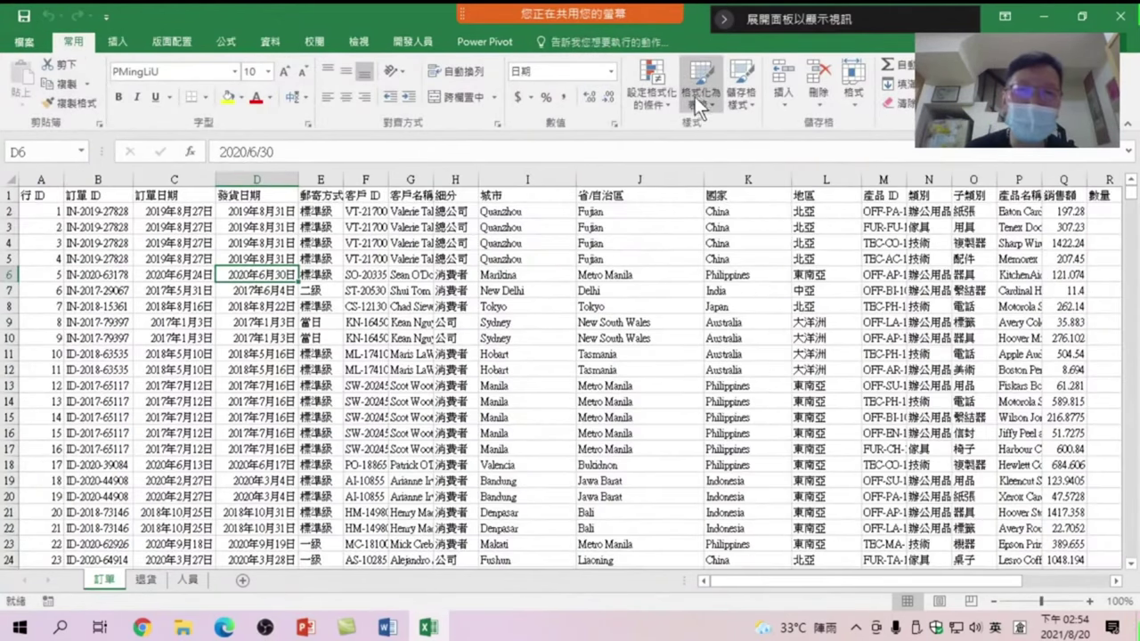
# - Format A1:T10934 as a light blue table, using the first row as headers
pyautogui.click(700, 96)
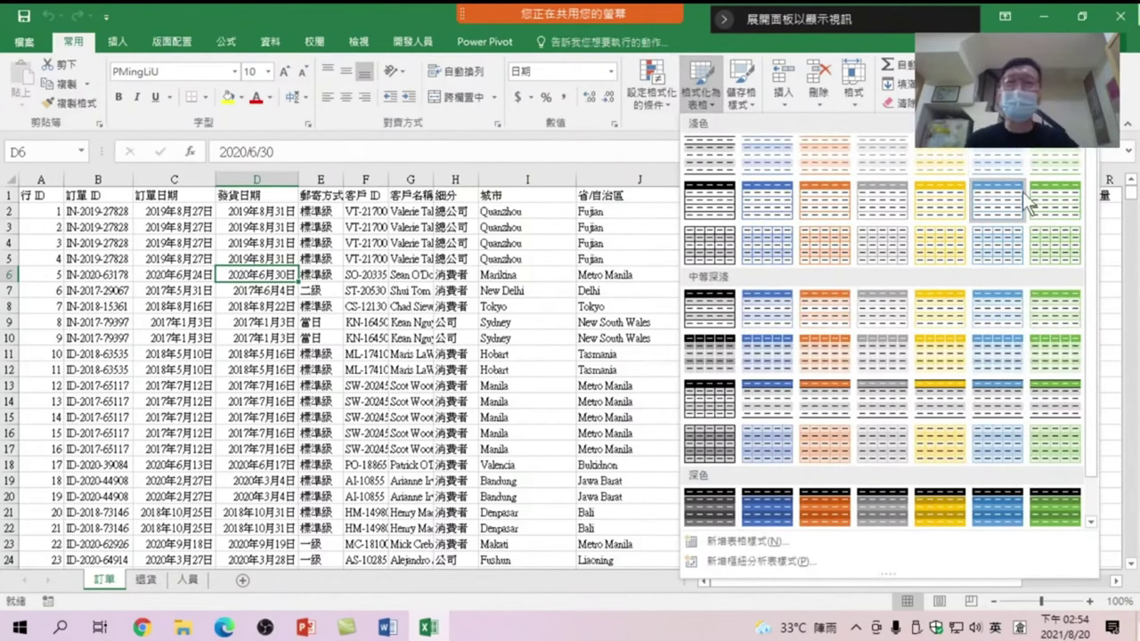
pyautogui.click(768, 212)
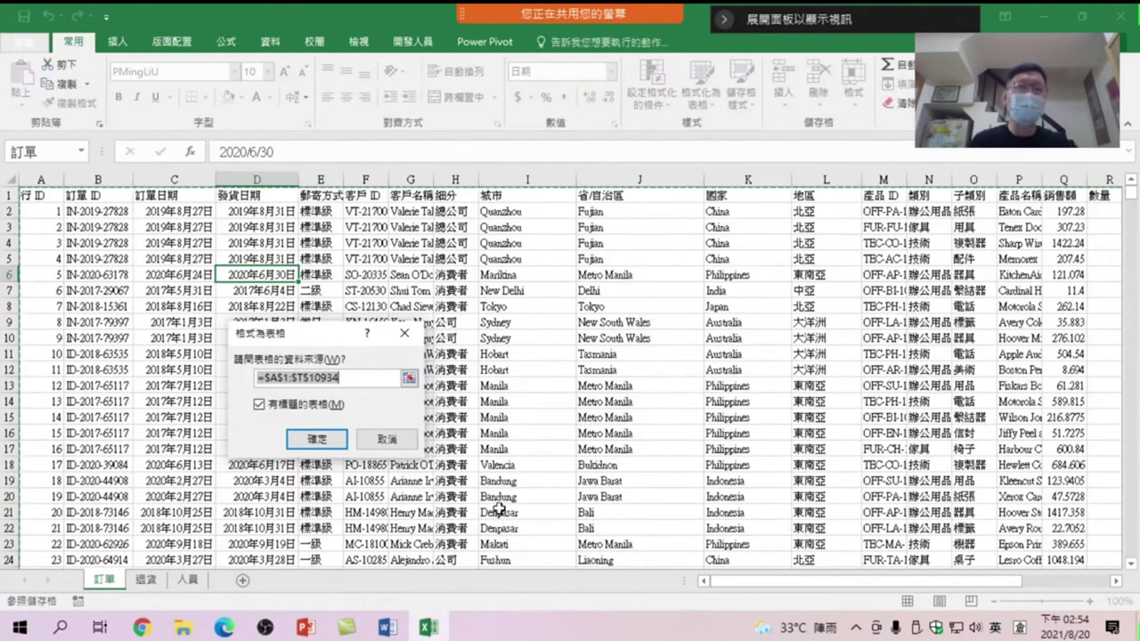
pyautogui.click(321, 437)
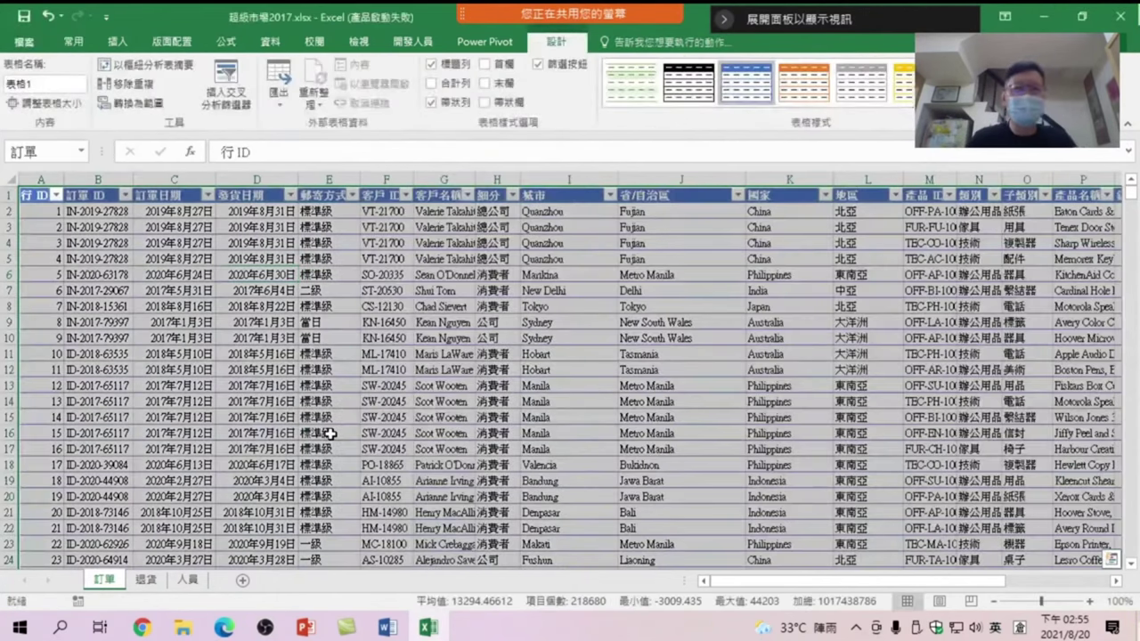
pyautogui.click(284, 292)
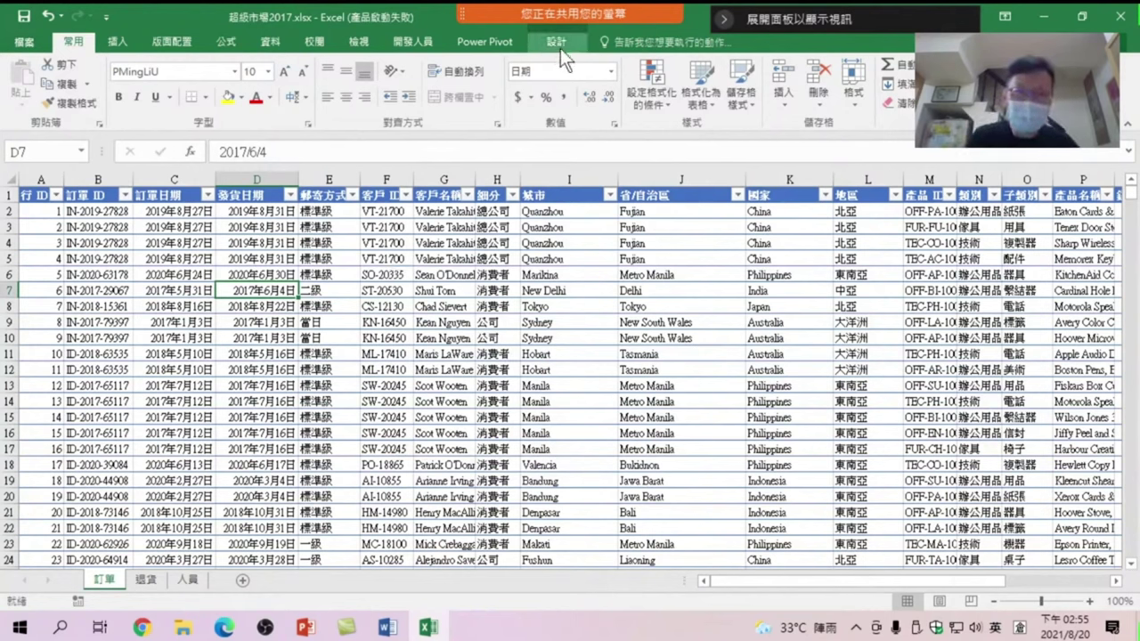
pyautogui.click(558, 45)
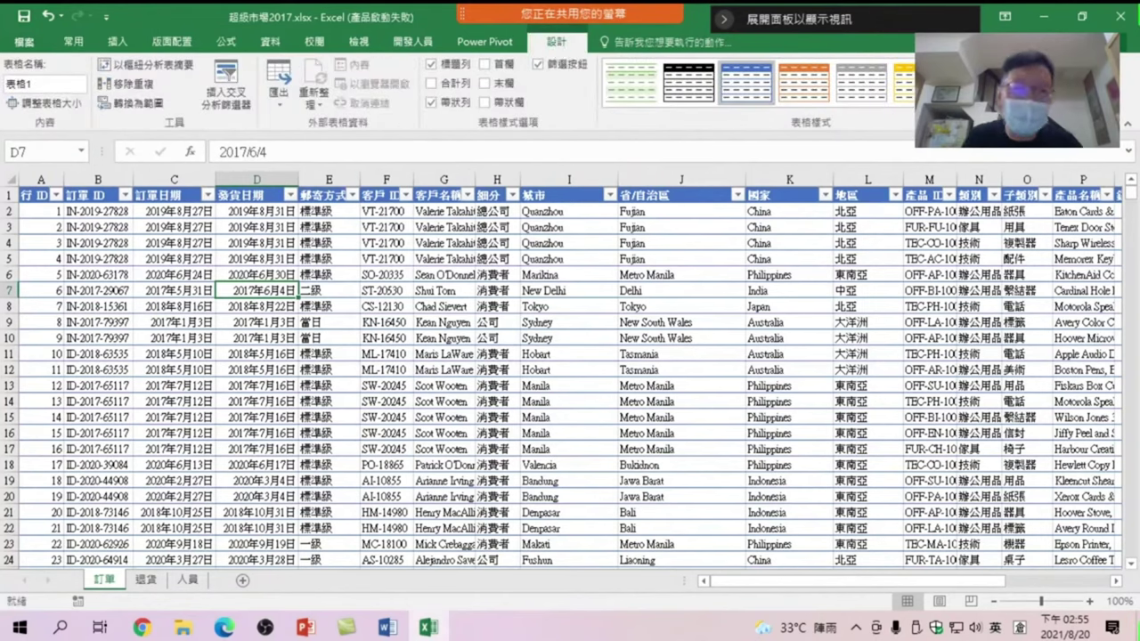
pyautogui.click(55, 80)
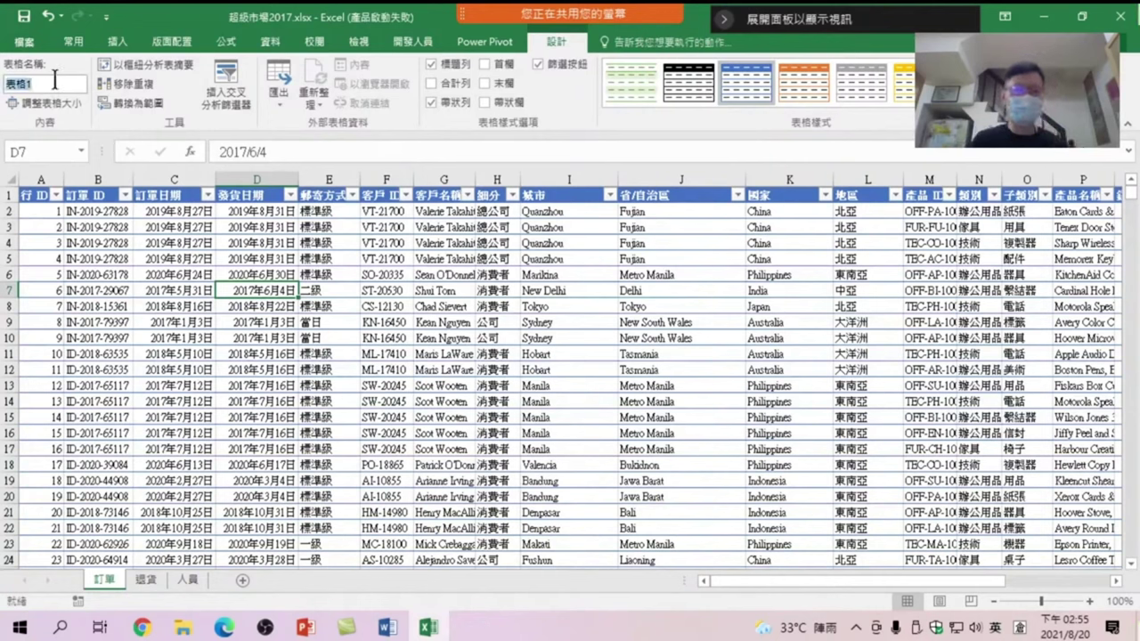
pyautogui.write('訂ㄉㄢ')
pyautogui.press('space')
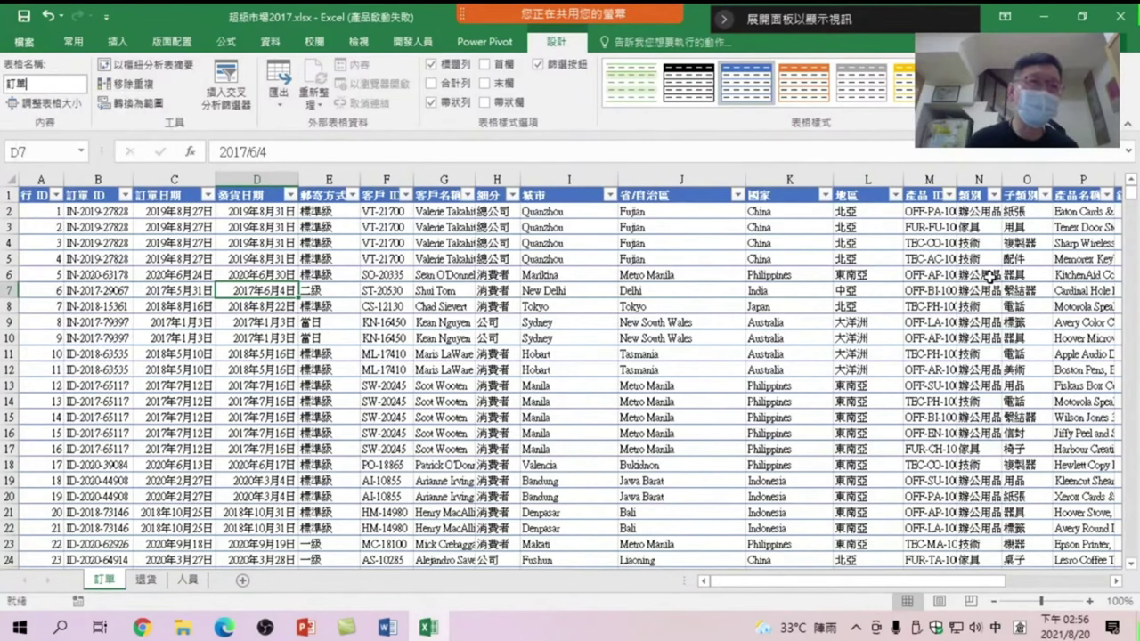
pyautogui.press('Return')
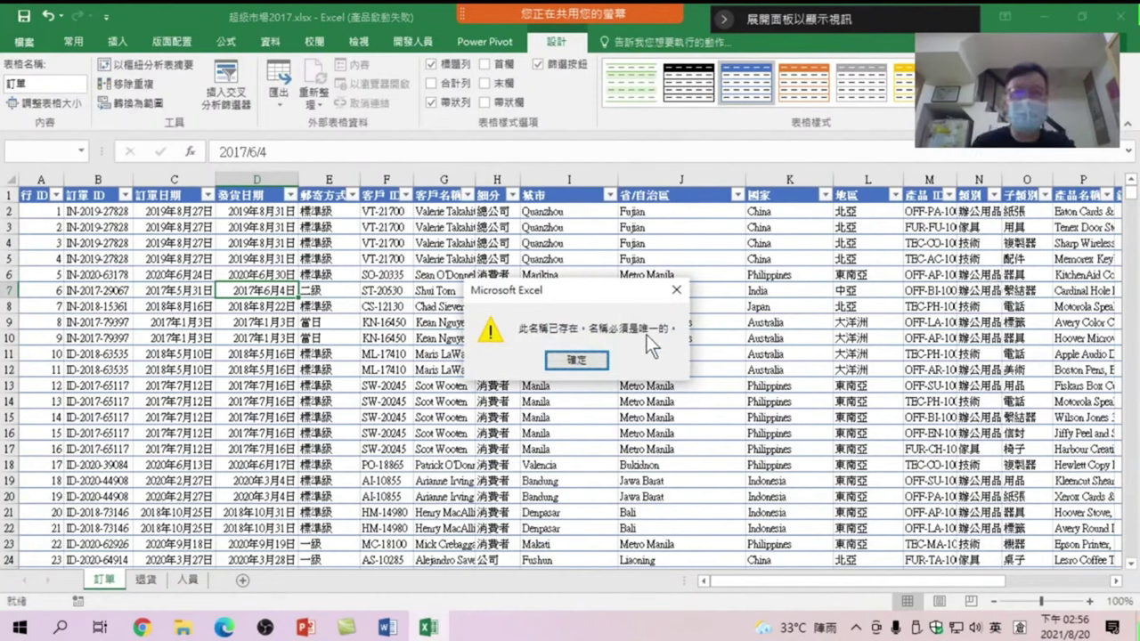
pyautogui.click(579, 360)
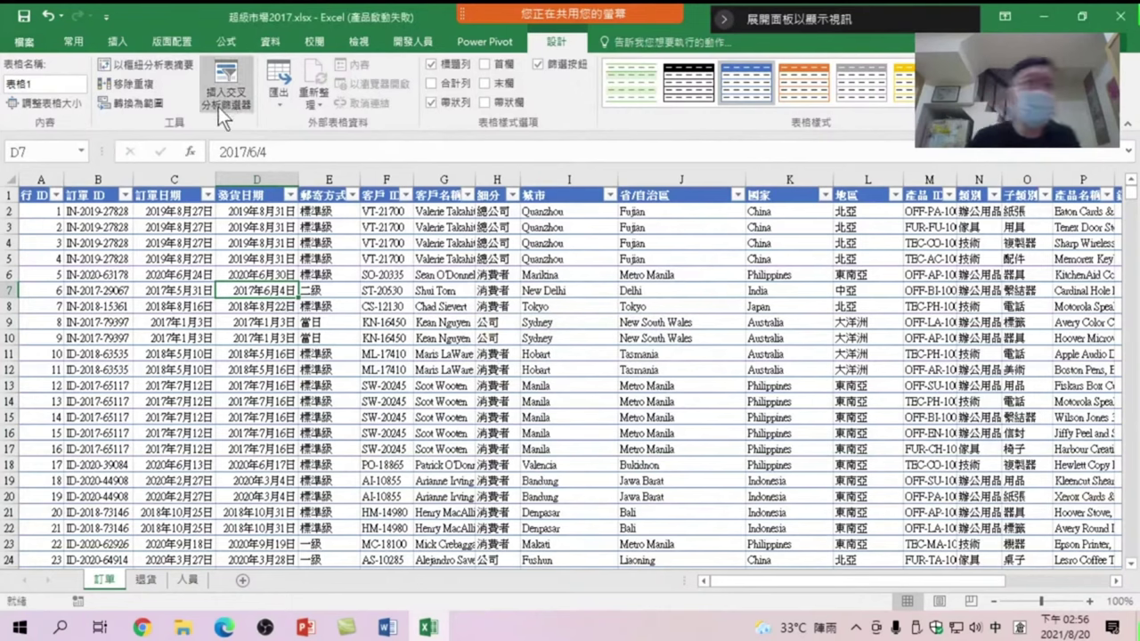
pyautogui.click(272, 49)
pyautogui.click(228, 42)
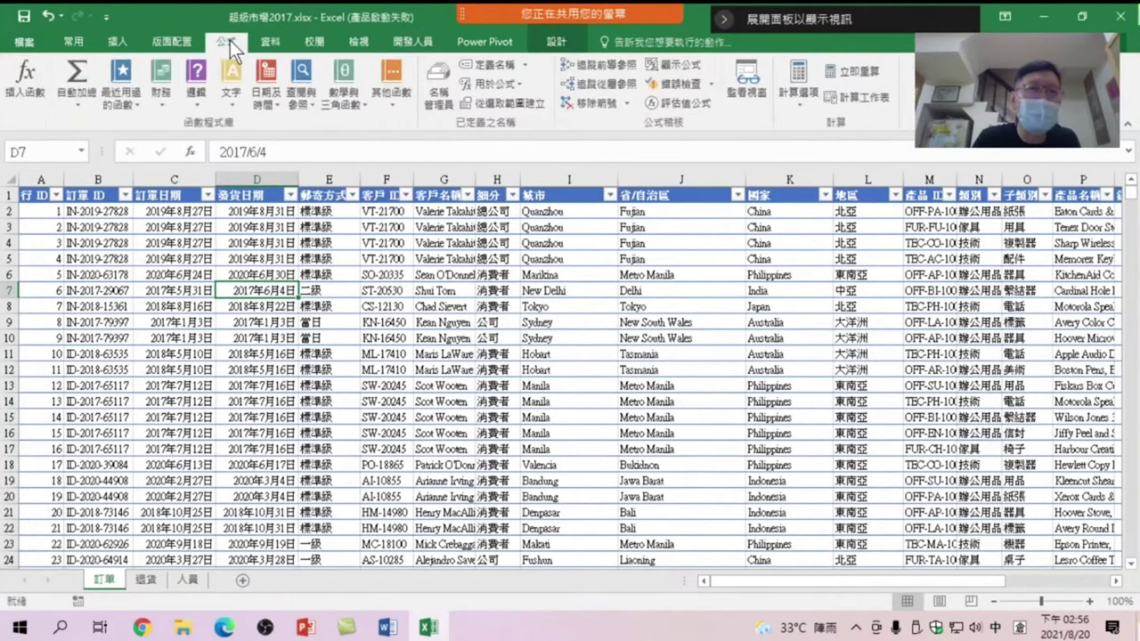
pyautogui.click(438, 85)
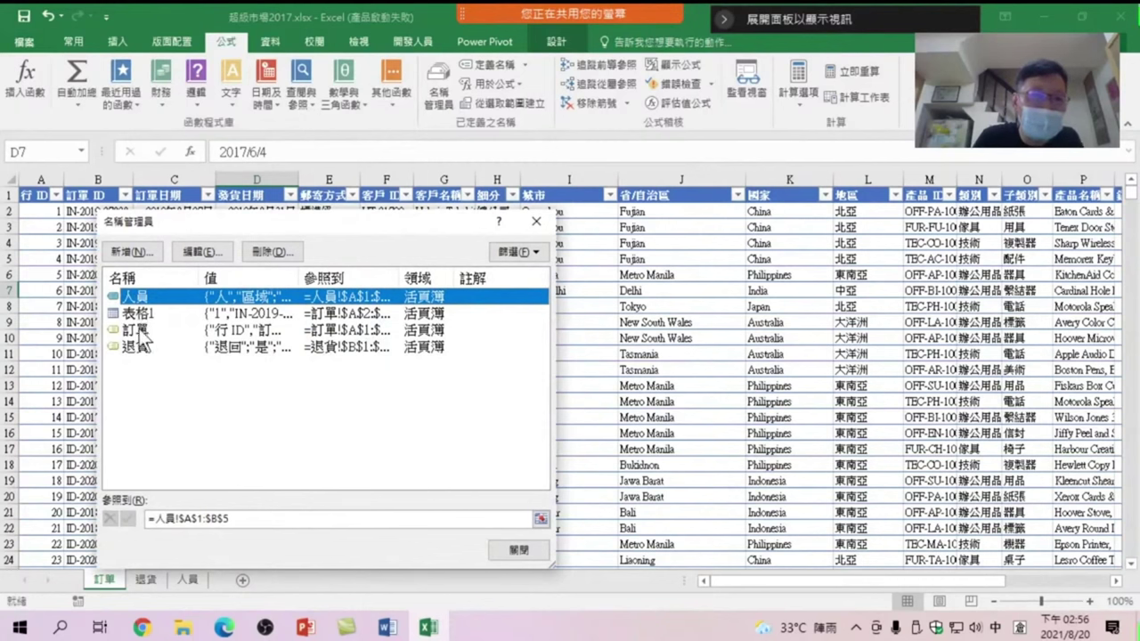
pyautogui.click(139, 332)
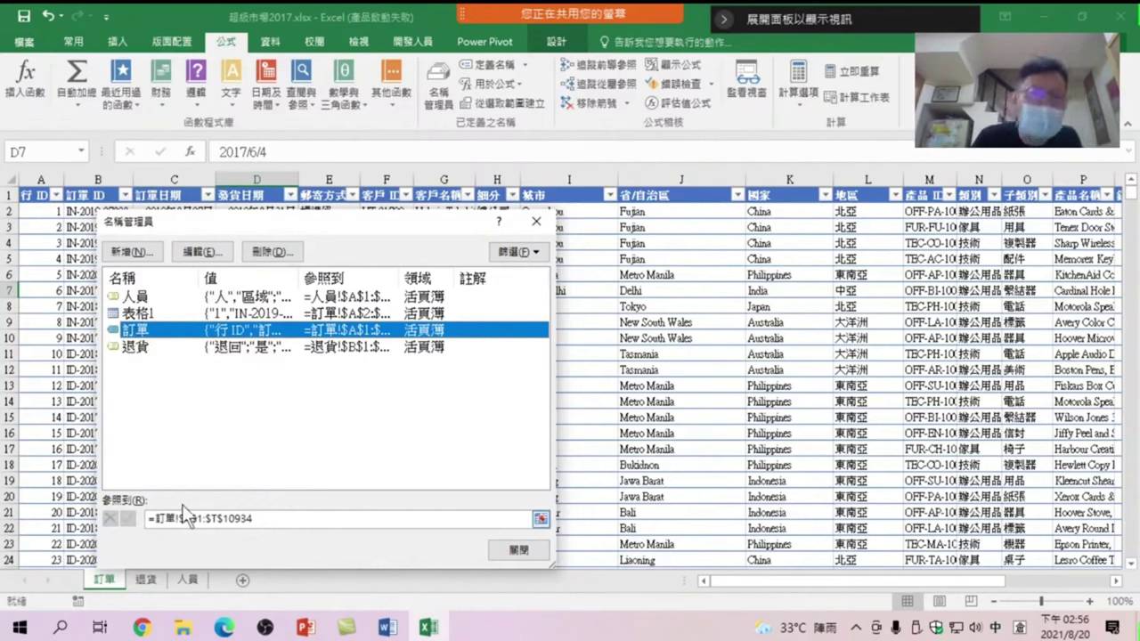
pyautogui.click(518, 550)
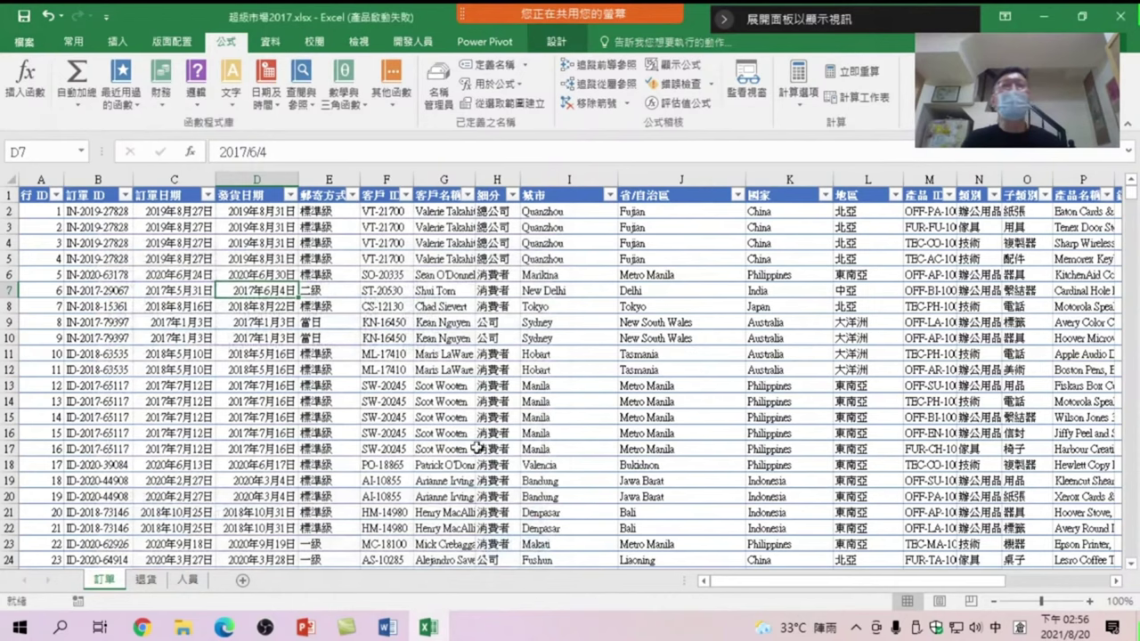
pyautogui.click(294, 355)
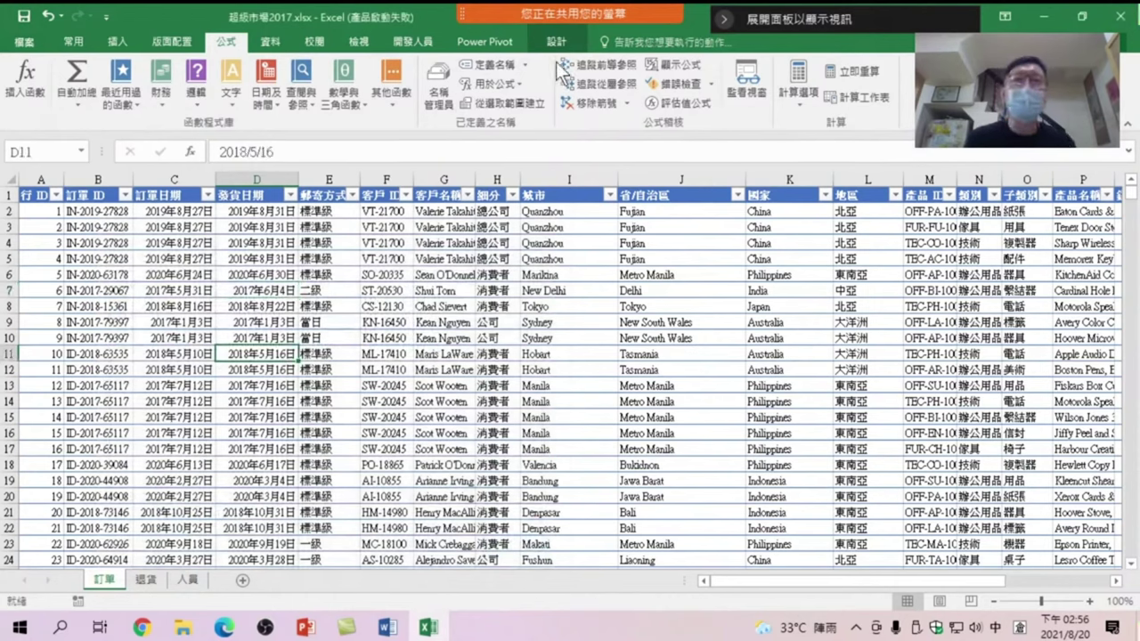
pyautogui.click(383, 321)
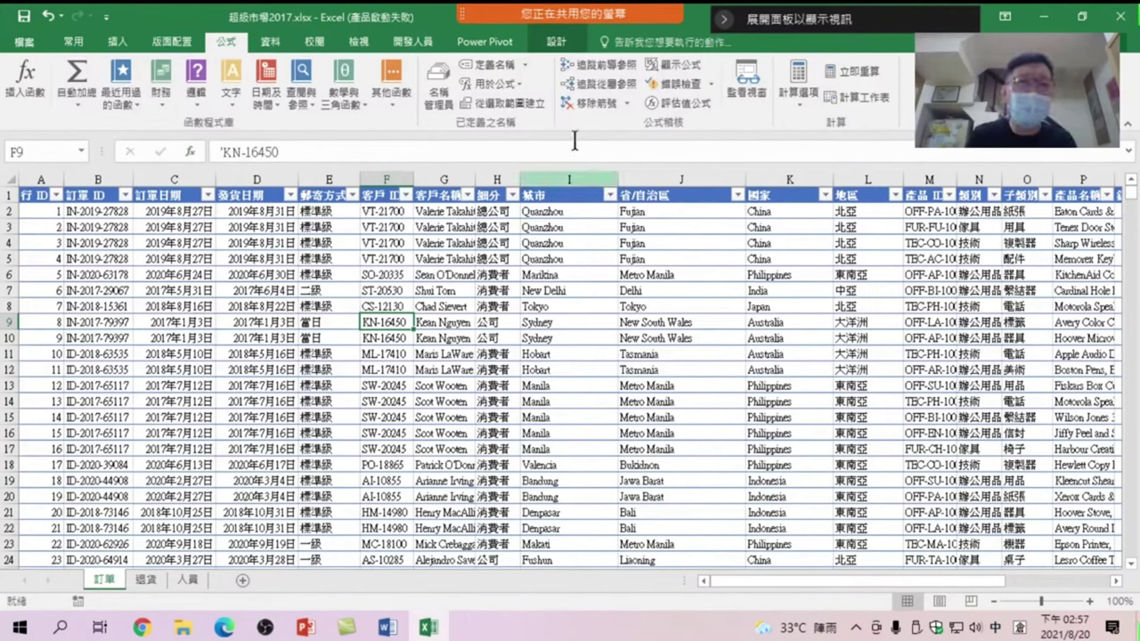
# - Change the table name from 表格1 to 訂單2, then jump to the last row
pyautogui.click(557, 41)
pyautogui.click(48, 84)
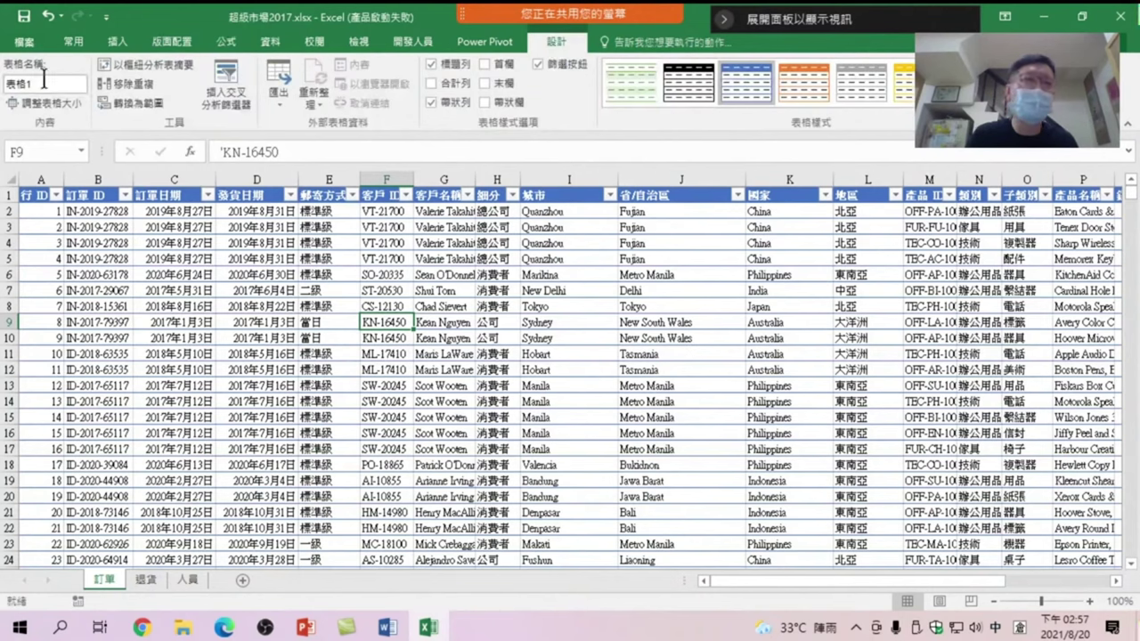
pyautogui.write('ㄉㄧ訂')
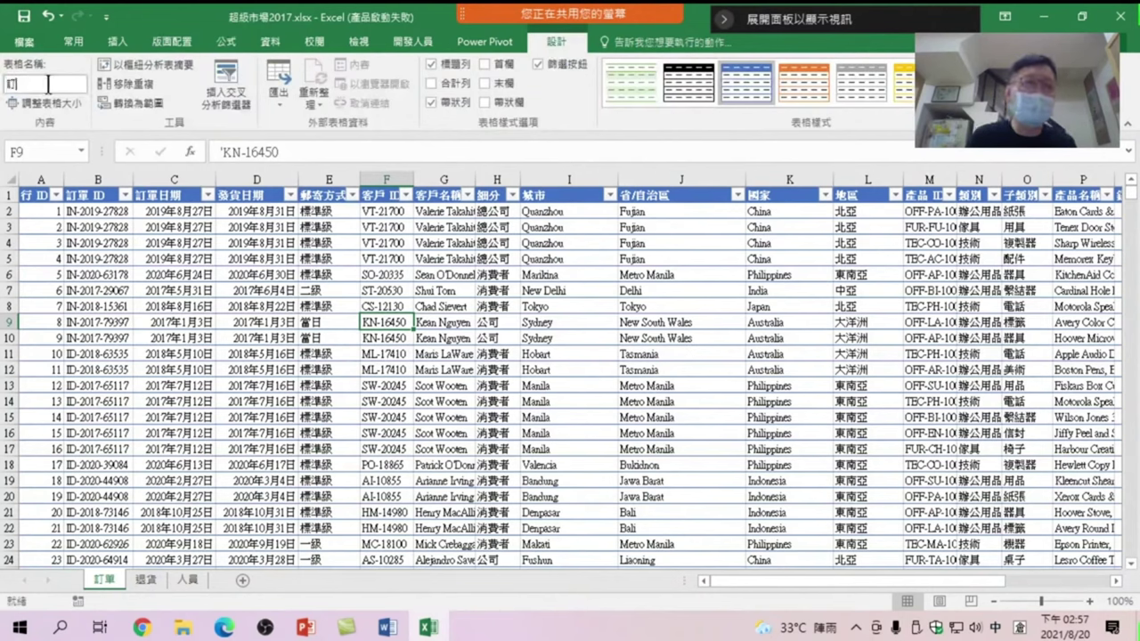
pyautogui.write('單2')
pyautogui.click(174, 275)
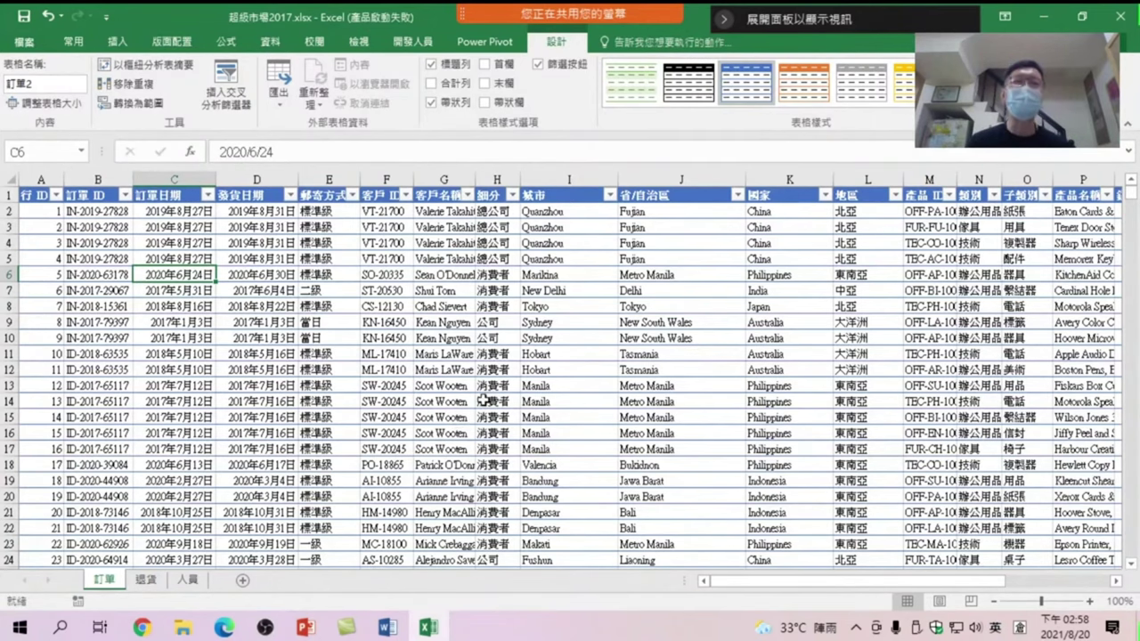
pyautogui.hotkey('ctrl', 'Down')
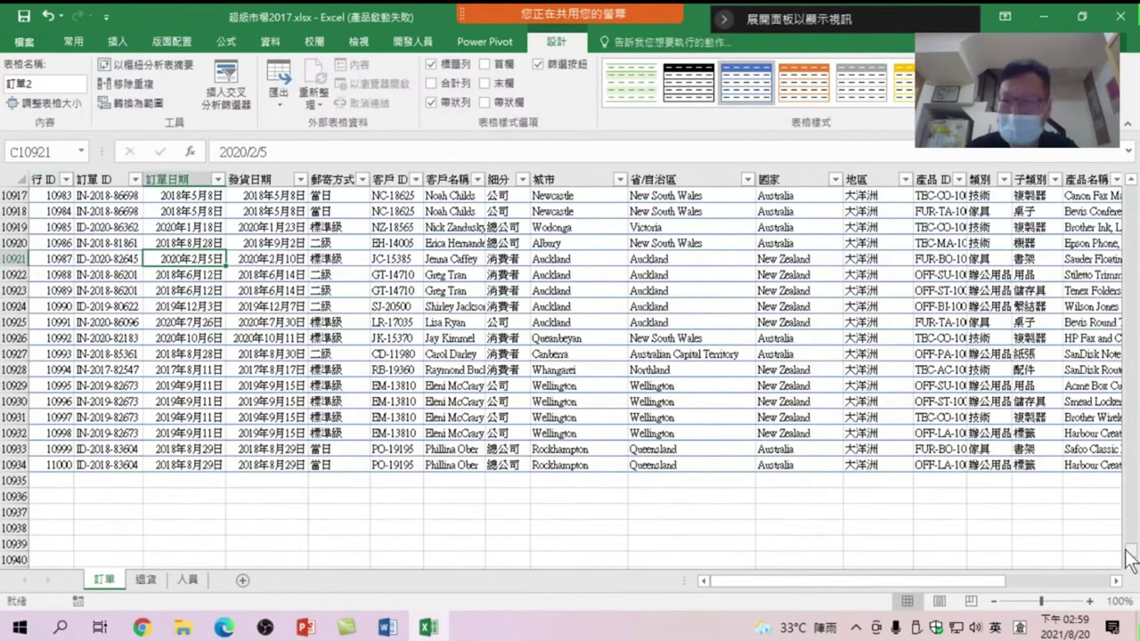
pyautogui.moveTo(1131, 550); pyautogui.dragTo(1133, 192)
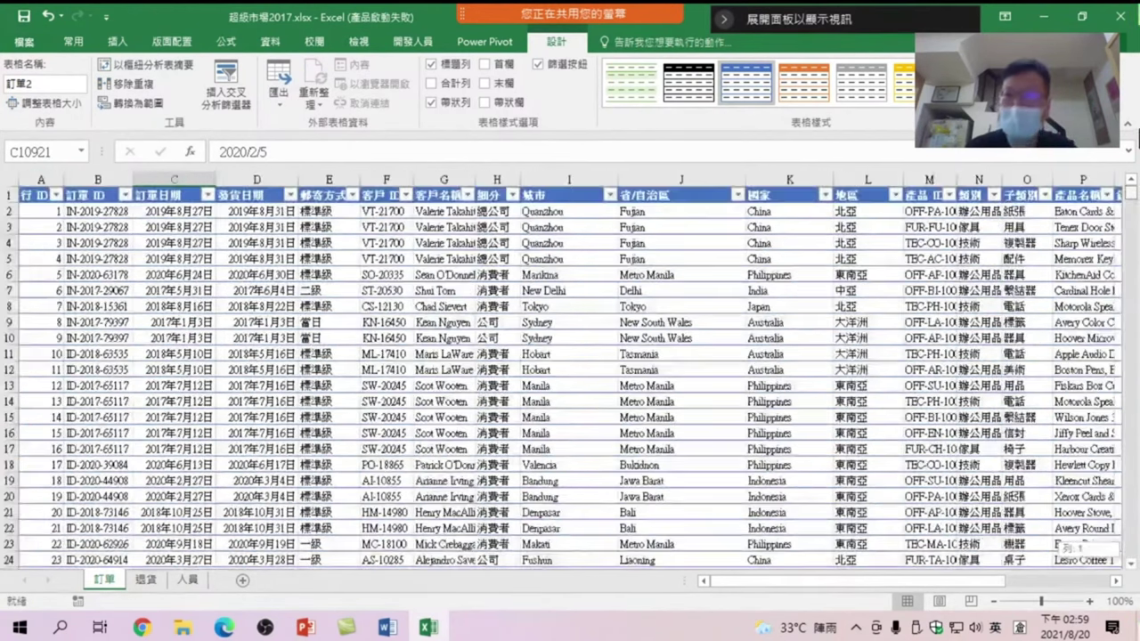
pyautogui.click(98, 227)
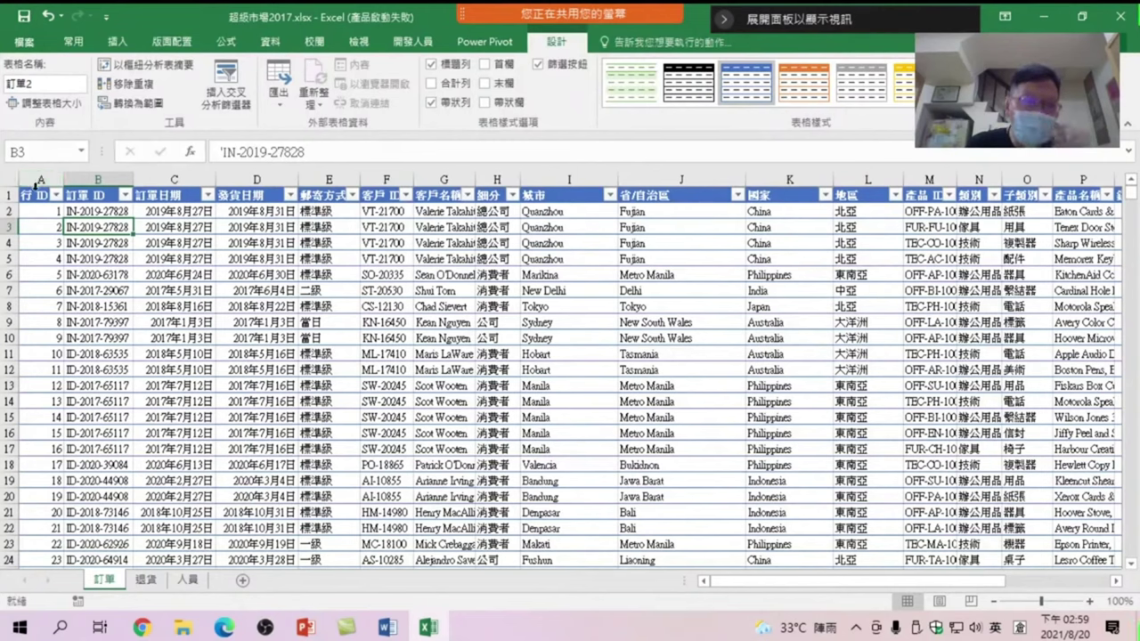
pyautogui.click(36, 186)
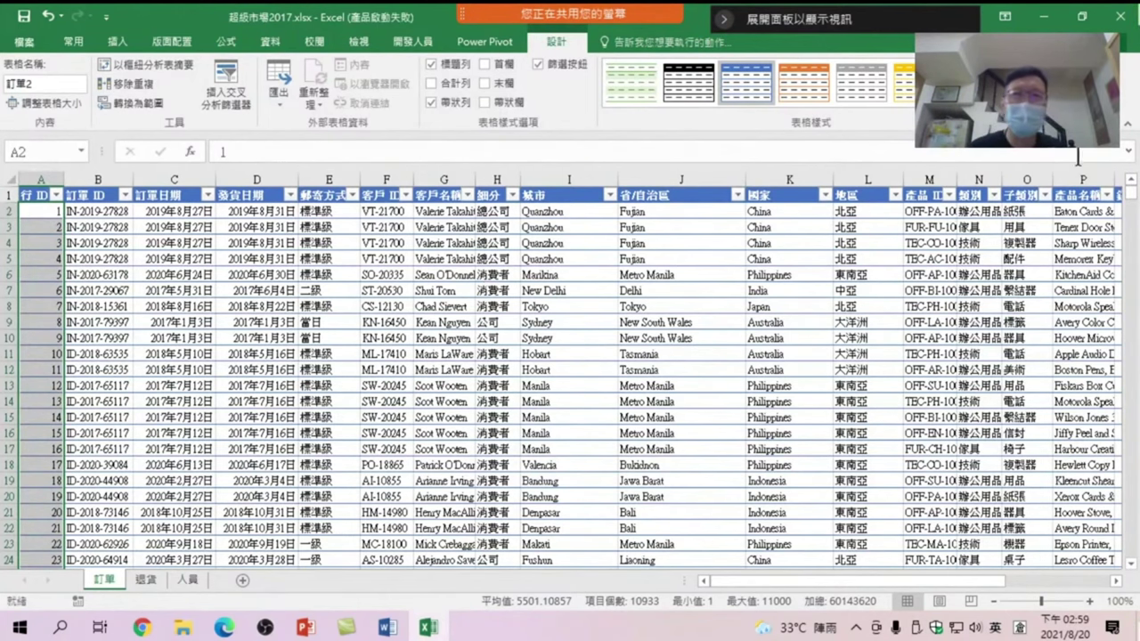
pyautogui.moveTo(1131, 196); pyautogui.dragTo(1127, 546)
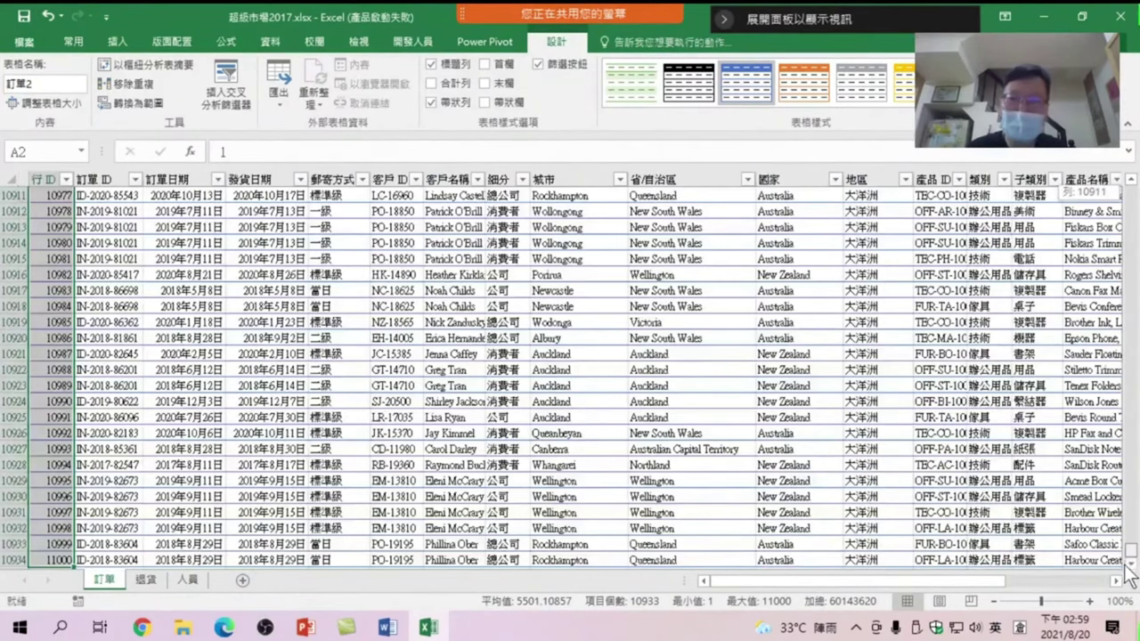
pyautogui.scroll(-2, 87, 560)
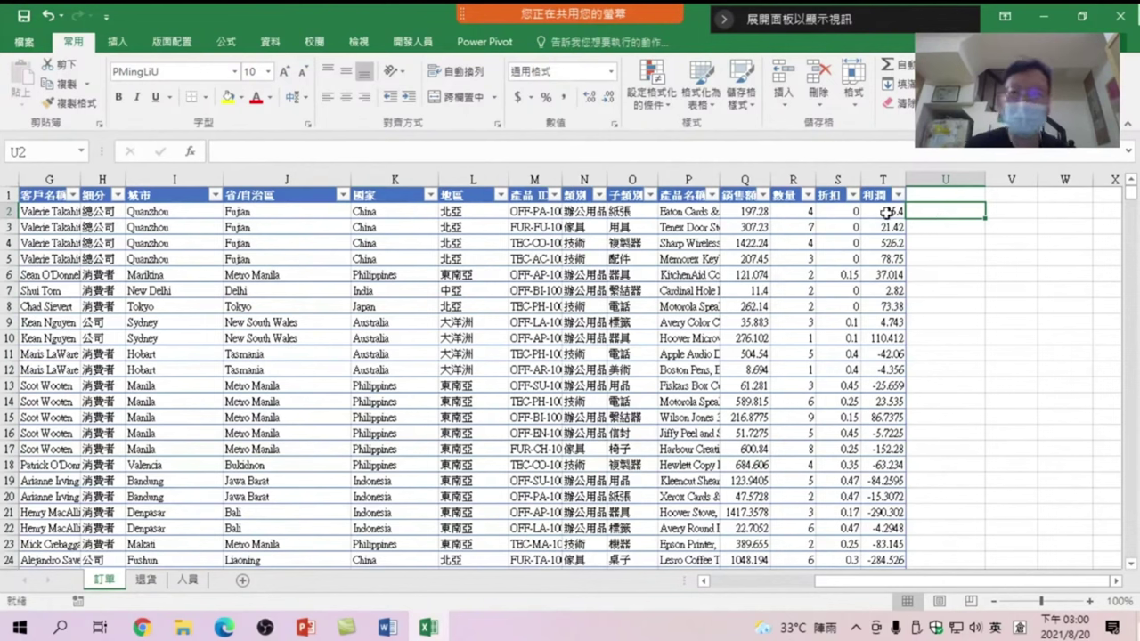
# - Enter =WEEKDAY([訂單日期],2) in U2 to fill a Monday-first weekday column
pyautogui.write('=')
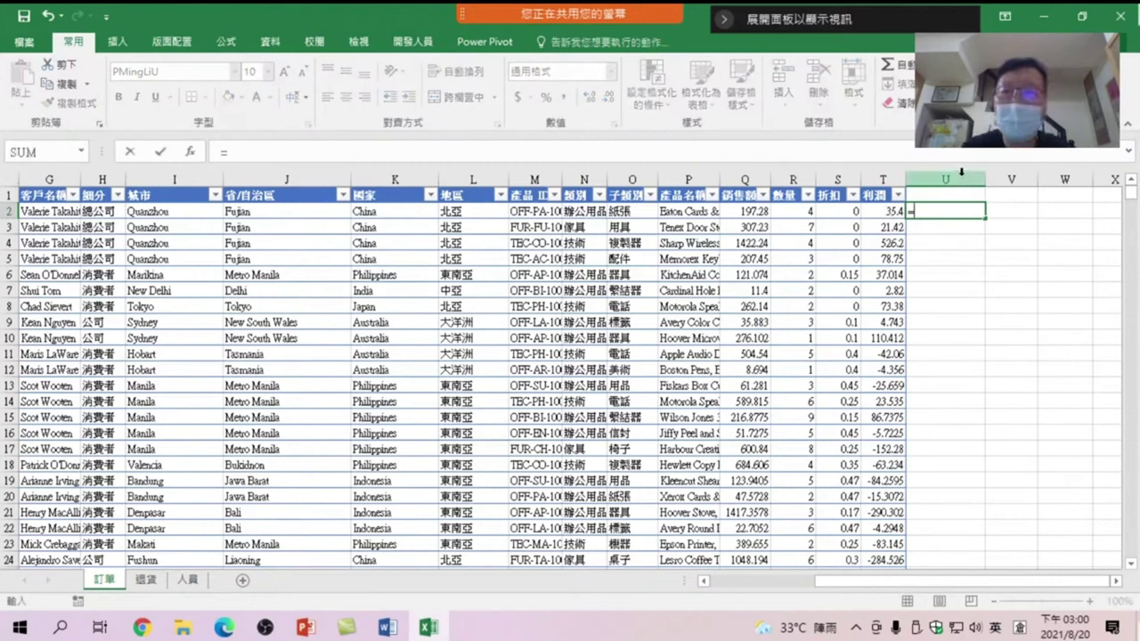
pyautogui.write('we')
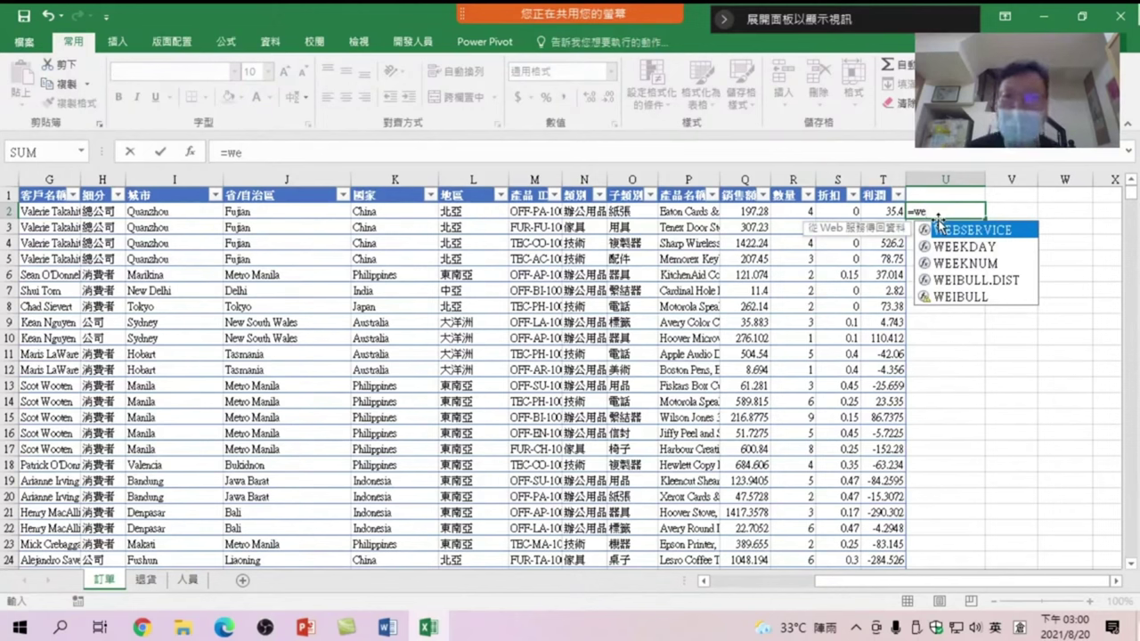
pyautogui.press('Down')
pyautogui.press('Tab')
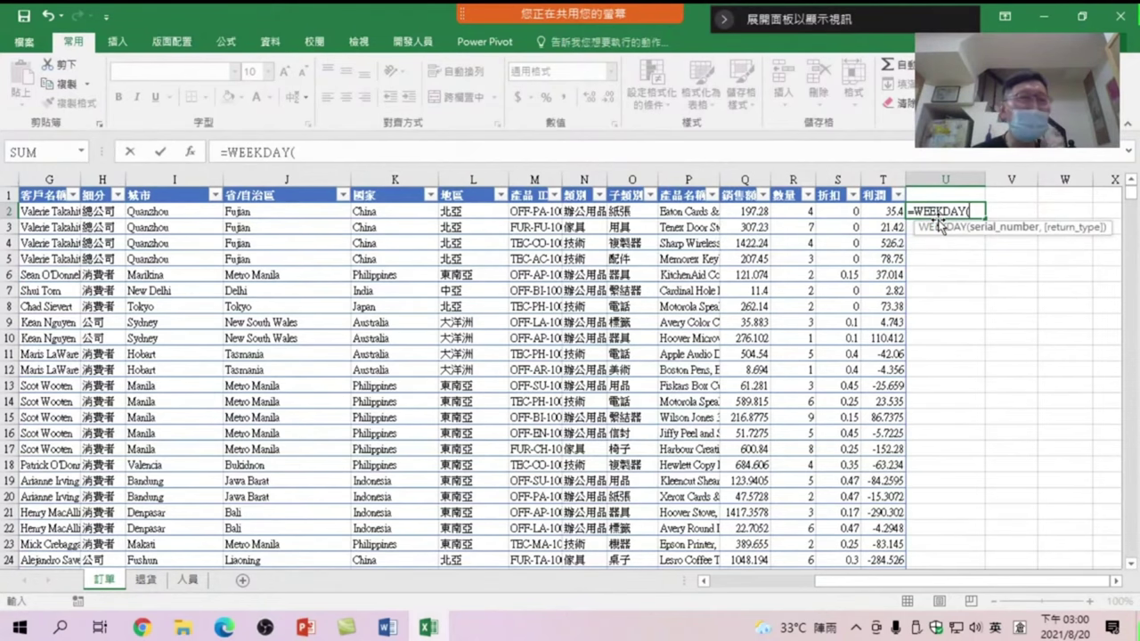
pyautogui.hscroll(-3, 171, 195)
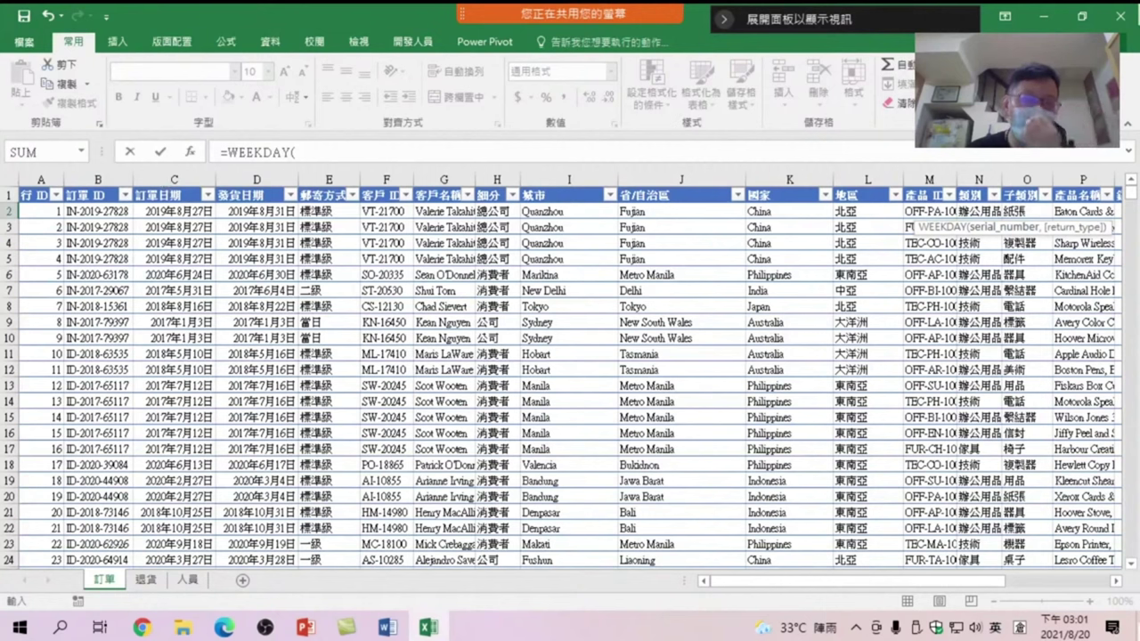
pyautogui.click(164, 183)
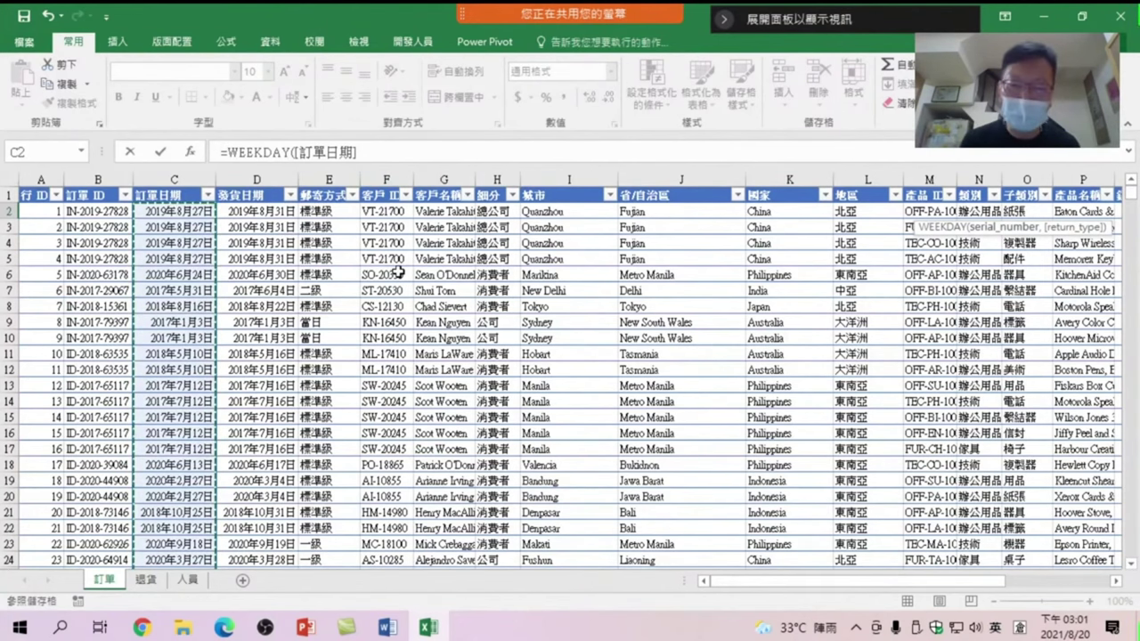
pyautogui.write(',')
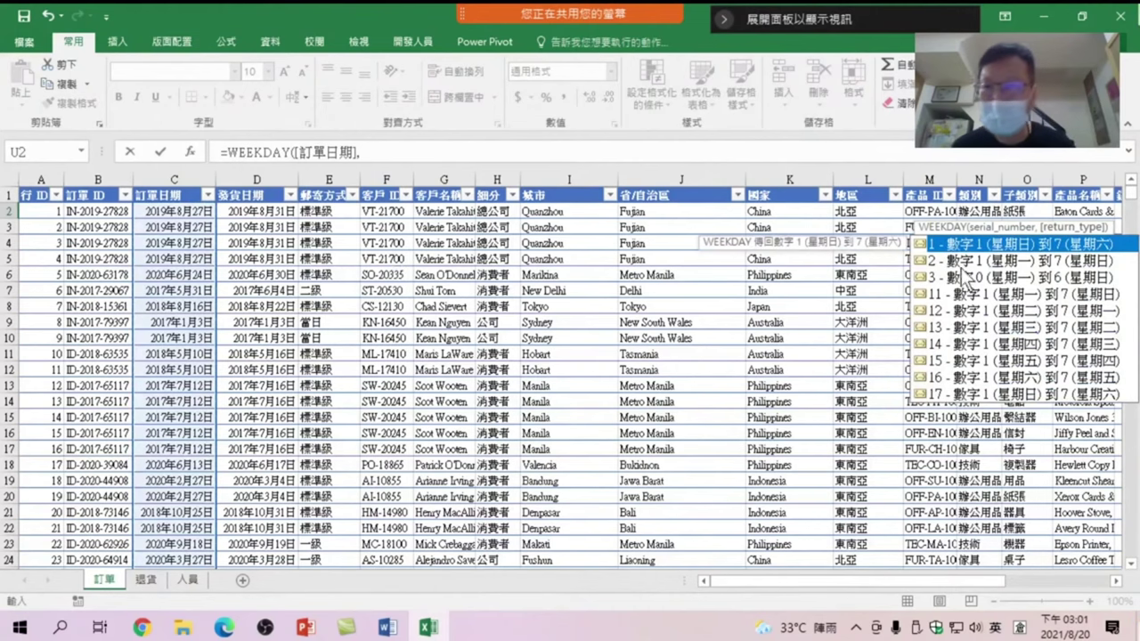
pyautogui.write('2)')
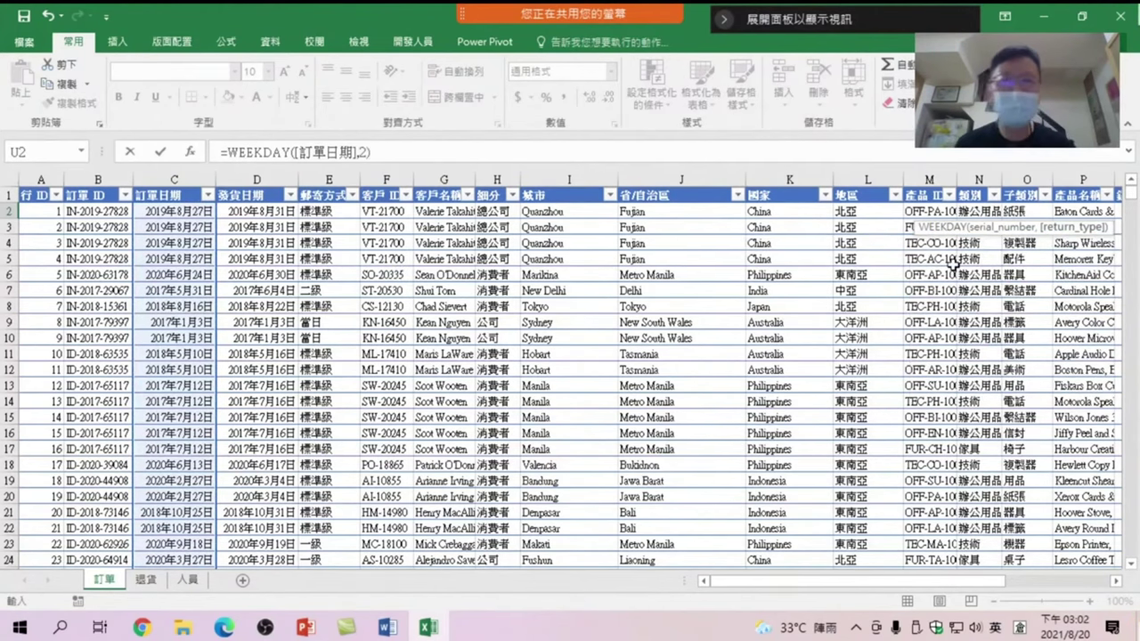
pyautogui.press('Return')
pyautogui.press('Return')
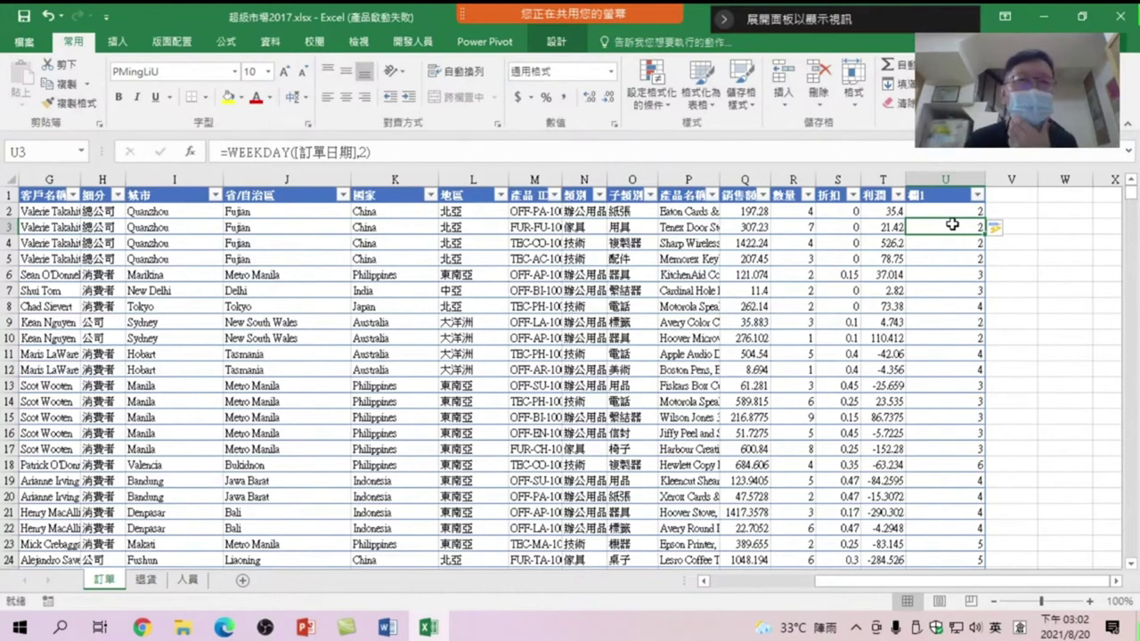
# - Change header U1 from 欄1 to 星期 in Chinese, then select the empty cells V2 and V1
pyautogui.doubleClick(934, 196)
pyautogui.write('a')
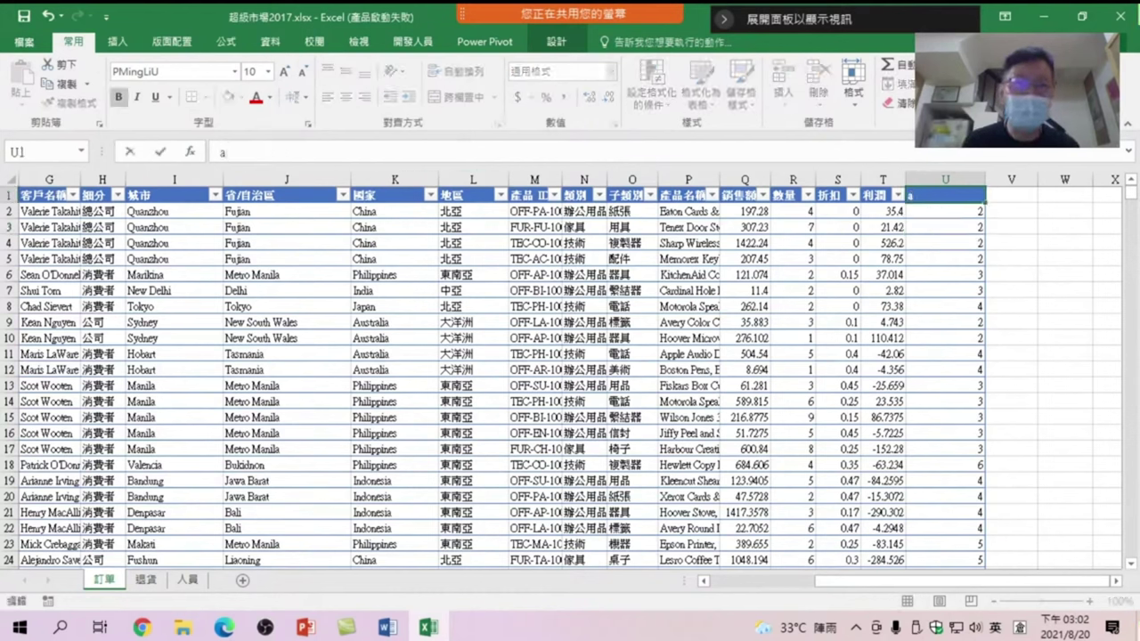
pyautogui.press('shift')
pyautogui.write('星廿金月')
pyautogui.press('space')
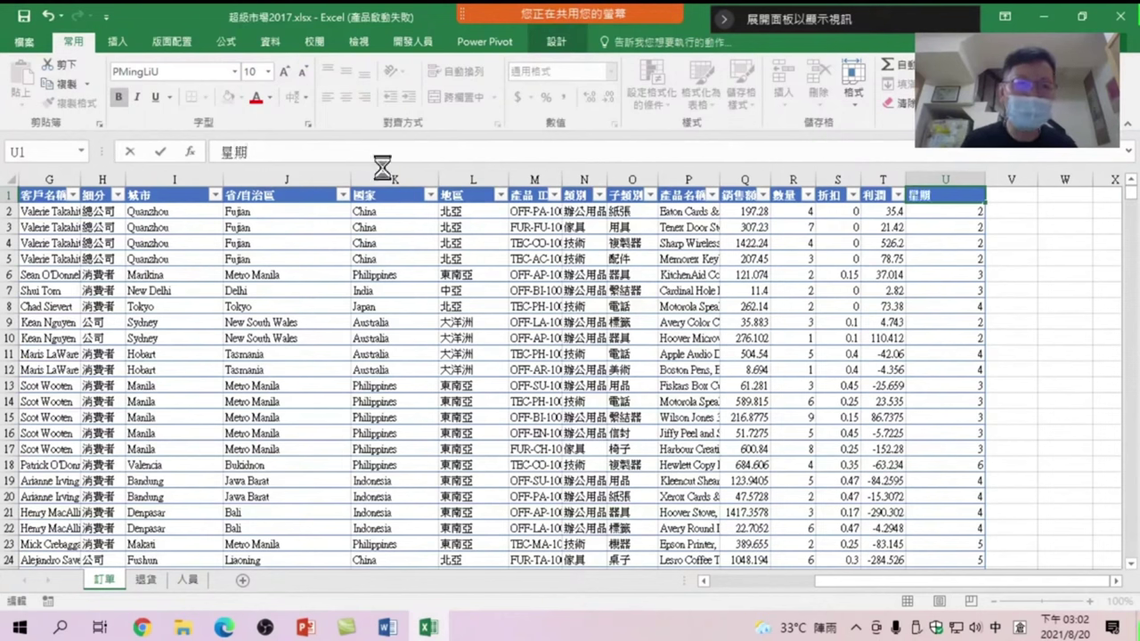
pyautogui.press('shift')
pyautogui.press('Return')
pyautogui.press('Return')
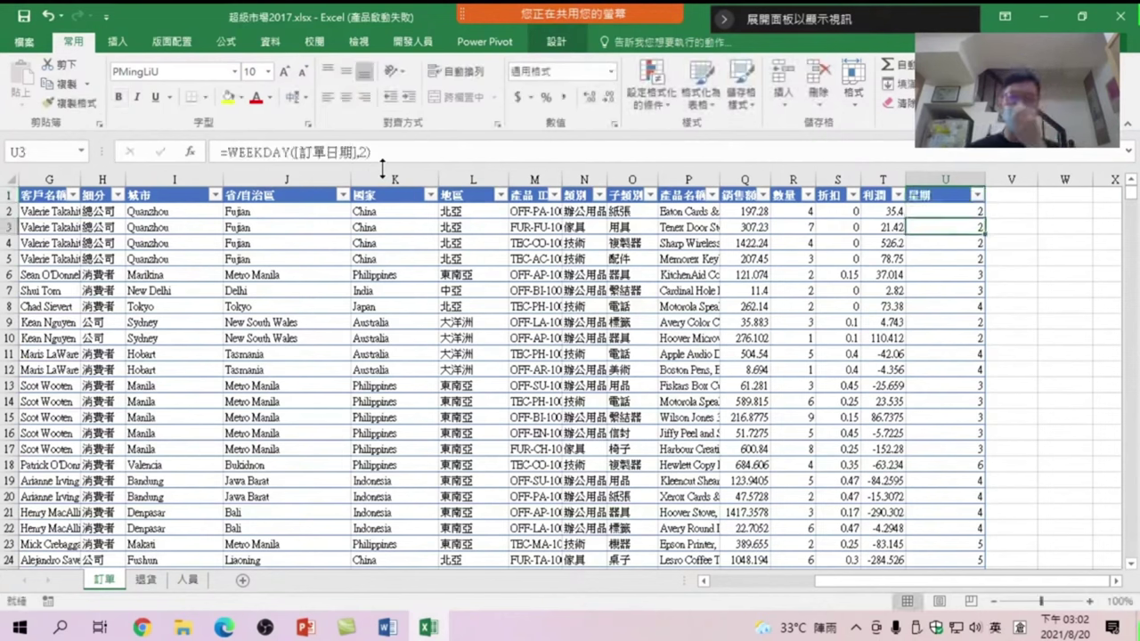
pyautogui.click(1011, 212)
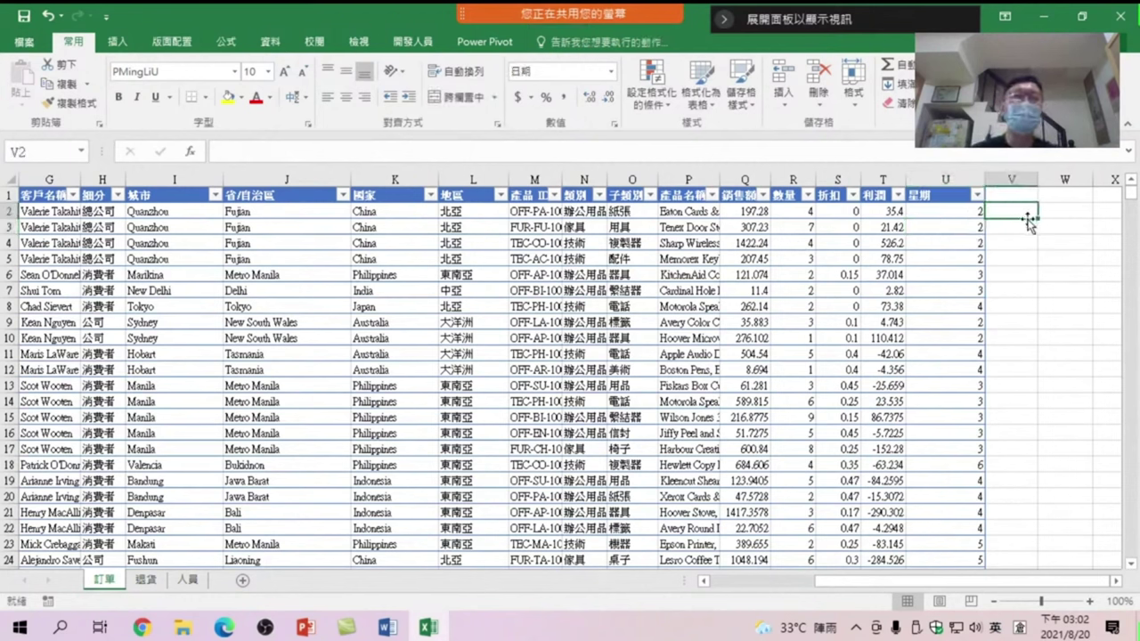
pyautogui.click(1015, 194)
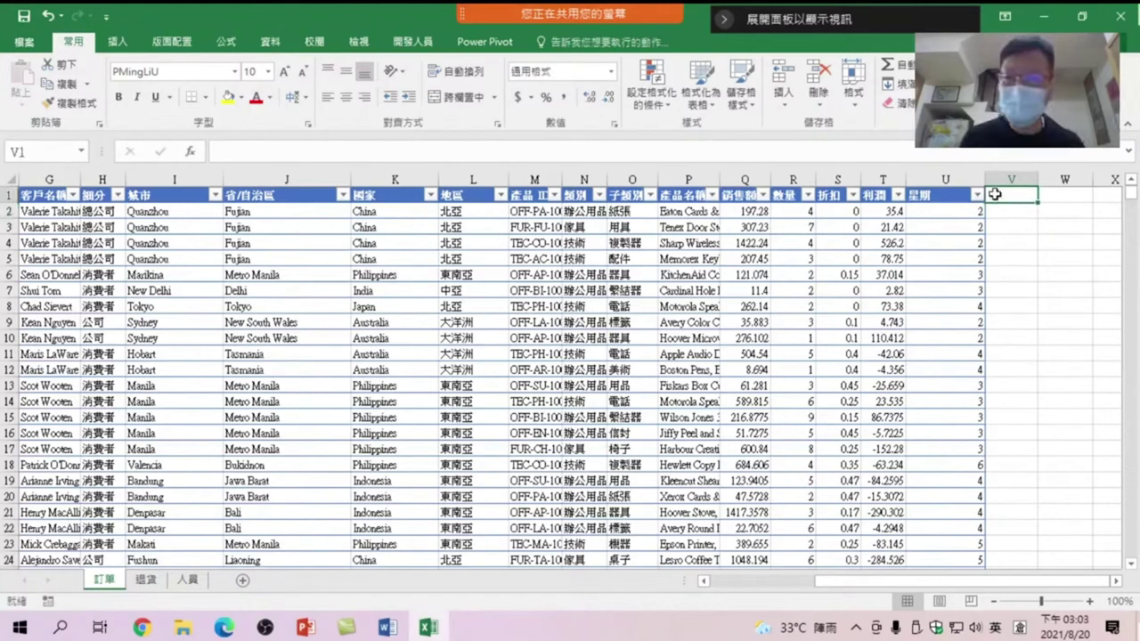
# - Add a 年 header in V1 and fill the column with =YEAR([訂單日期])
pyautogui.doubleClick(1022, 196)
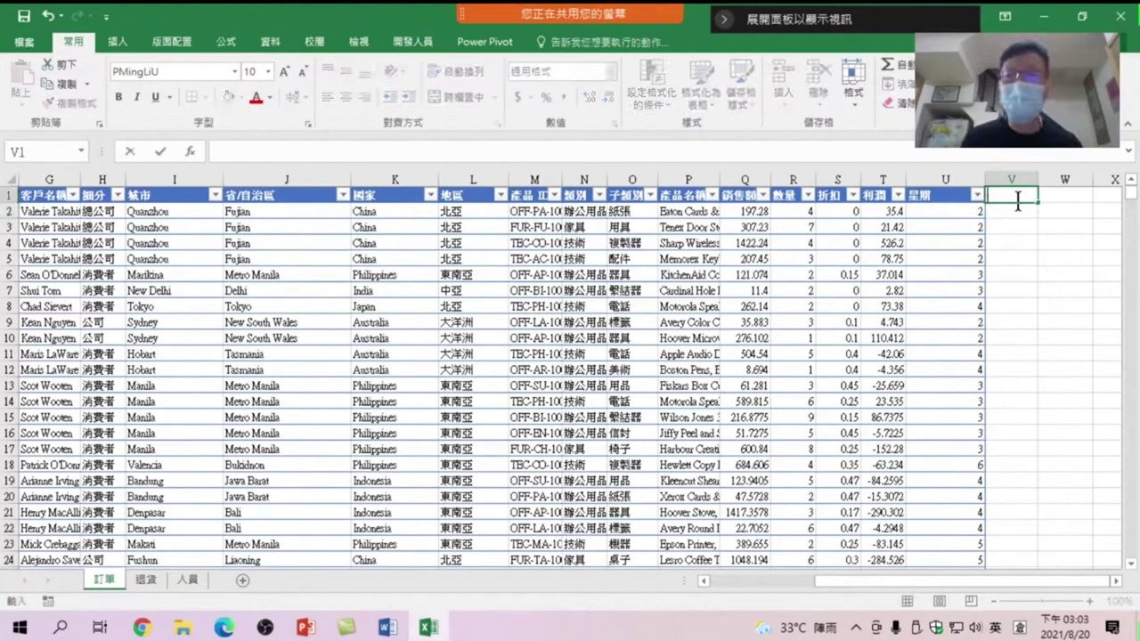
pyautogui.write('年')
pyautogui.press('Return')
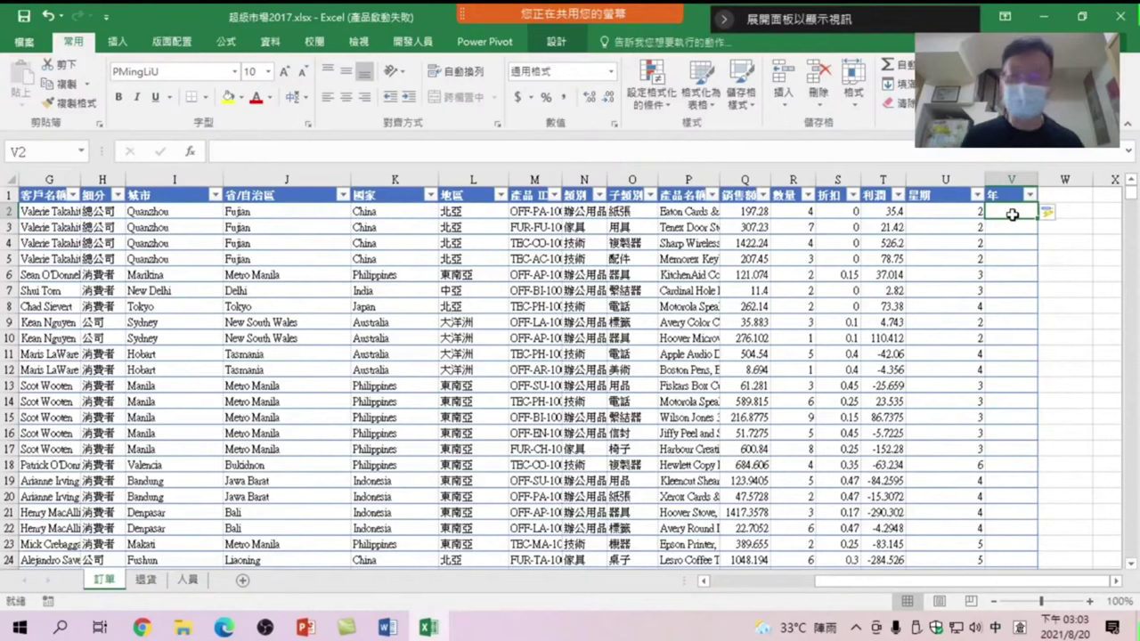
pyautogui.write('=ye')
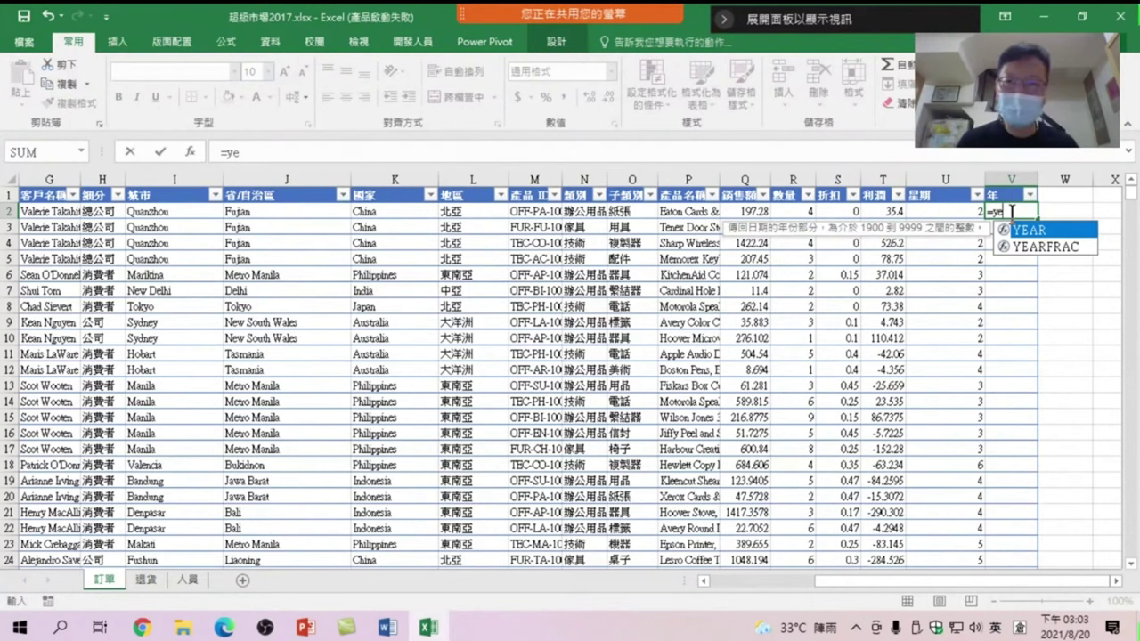
pyautogui.press('Tab')
pyautogui.hscroll(-3, 421, 369)
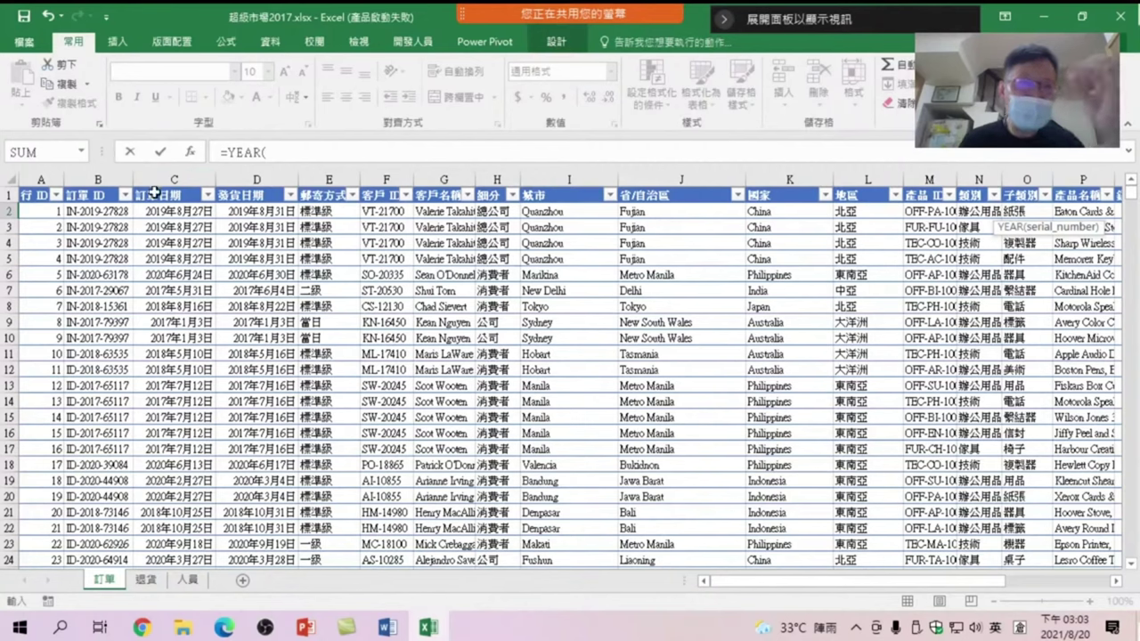
pyautogui.click(145, 188)
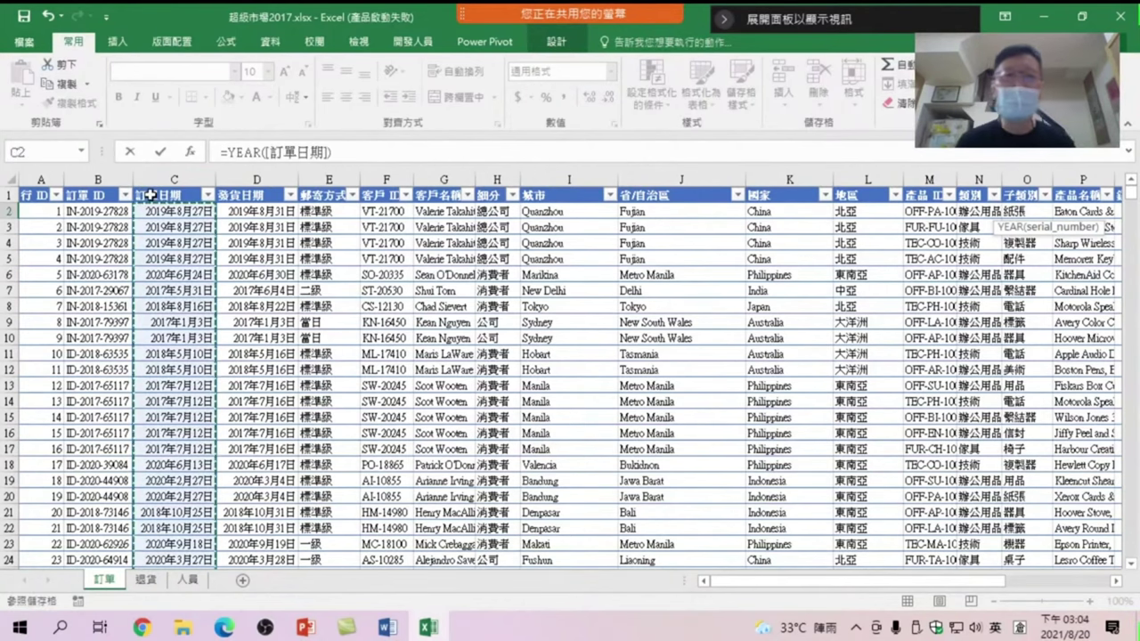
pyautogui.press('Return')
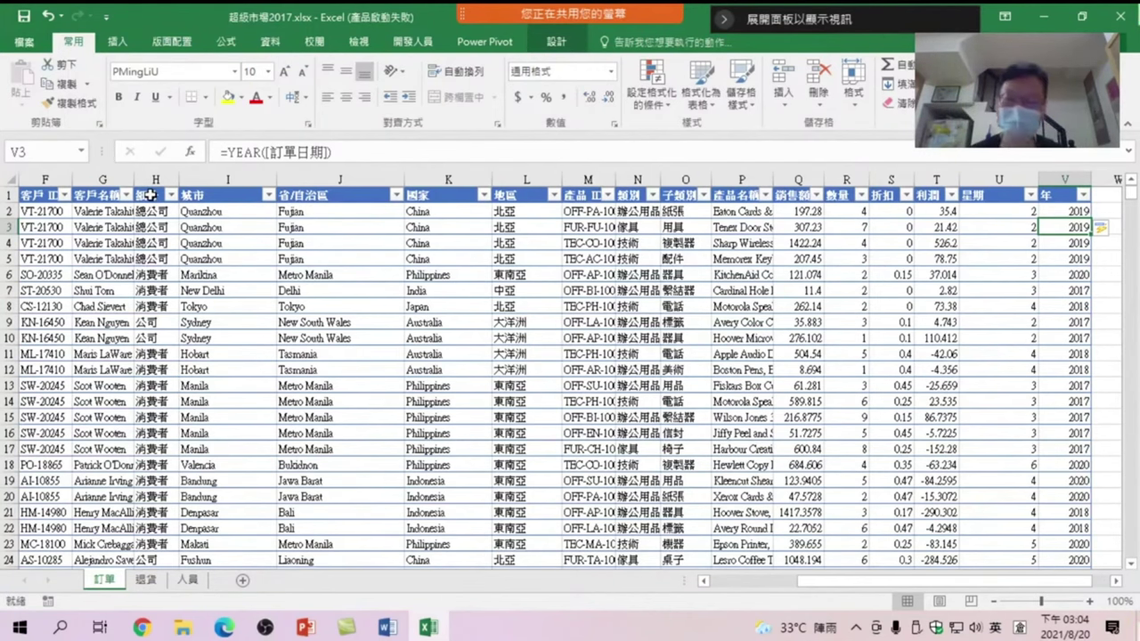
pyautogui.press('Right')
pyautogui.press('Up')
pyautogui.press('Up')
# - Add a 月 header in W1 and fill the column with =MONTH([訂單日期])
pyautogui.write('b')
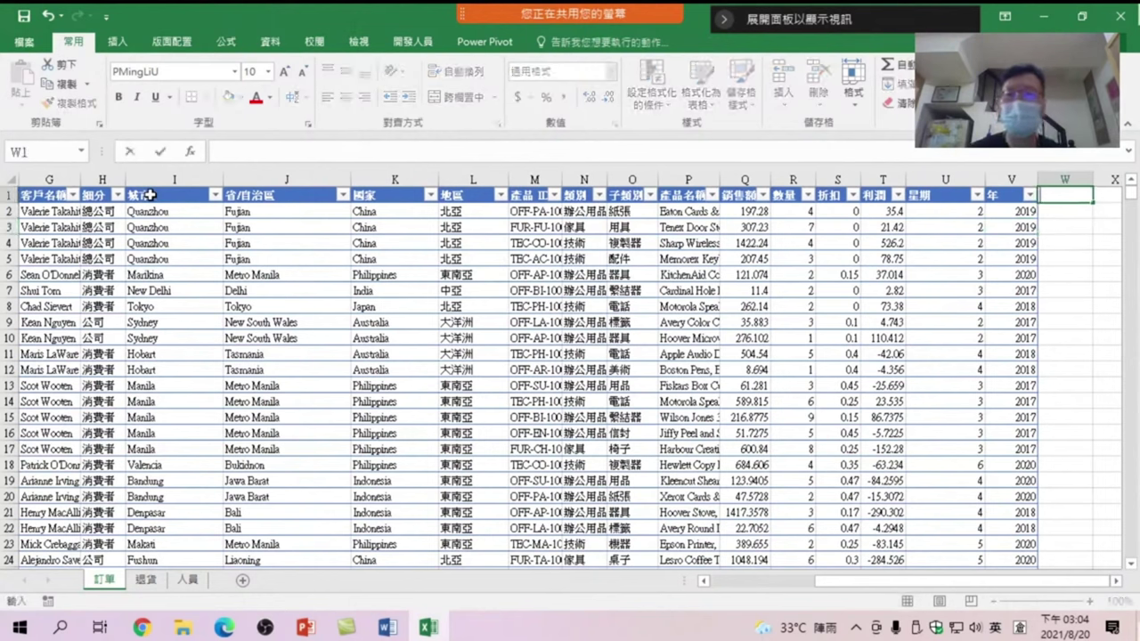
pyautogui.write('月')
pyautogui.press('Return')
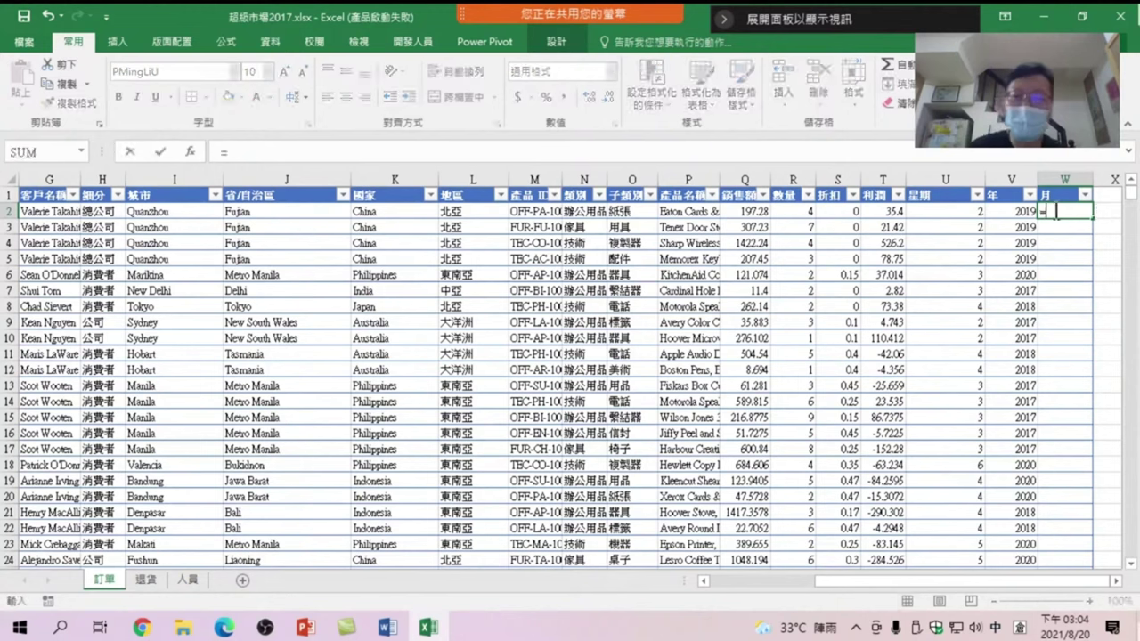
pyautogui.write('=m')
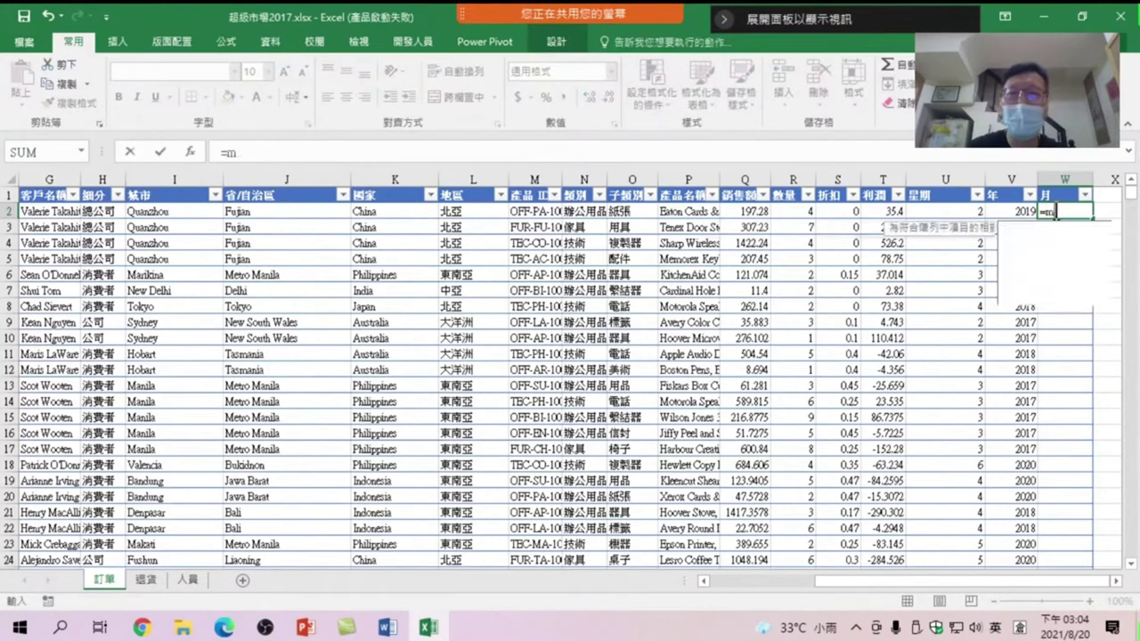
pyautogui.write('on')
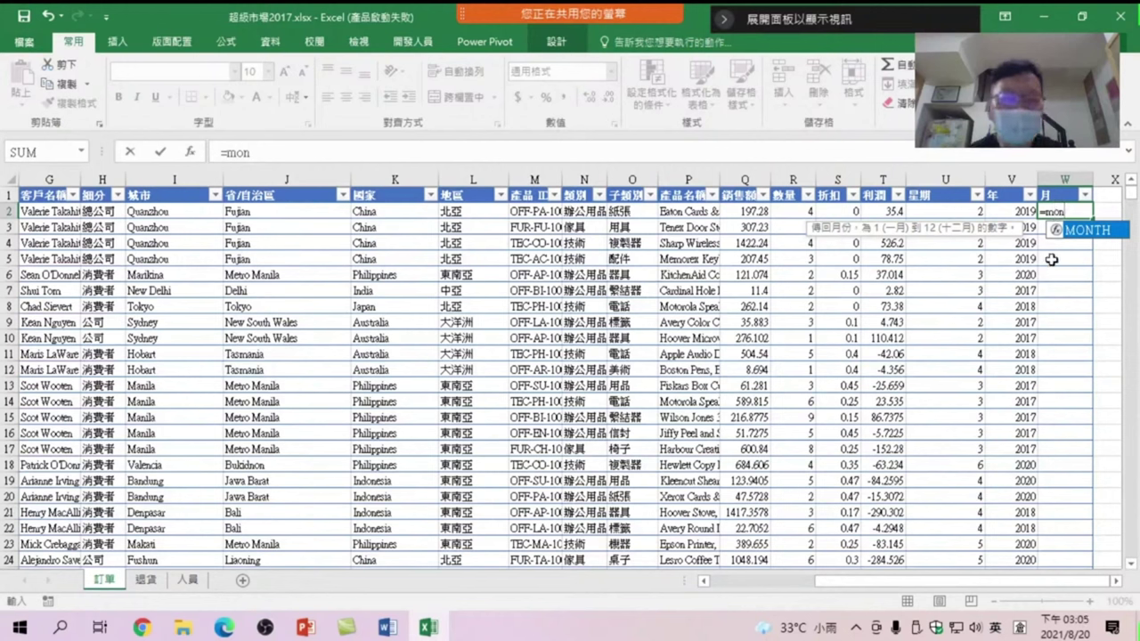
pyautogui.press('Tab')
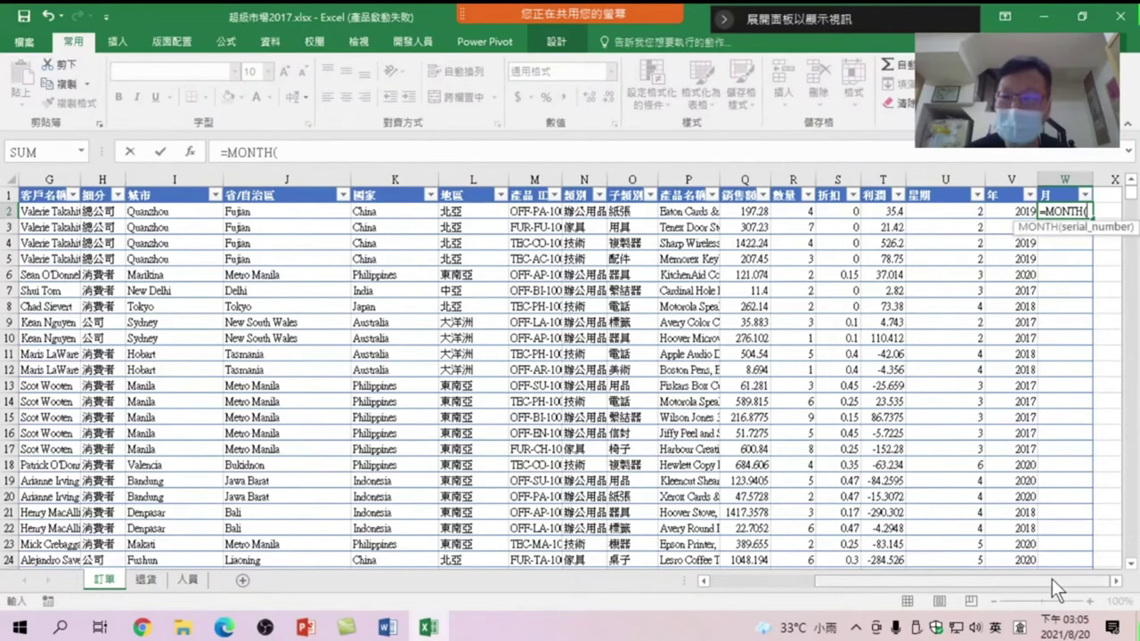
pyautogui.hscroll(-5, 1007, 519)
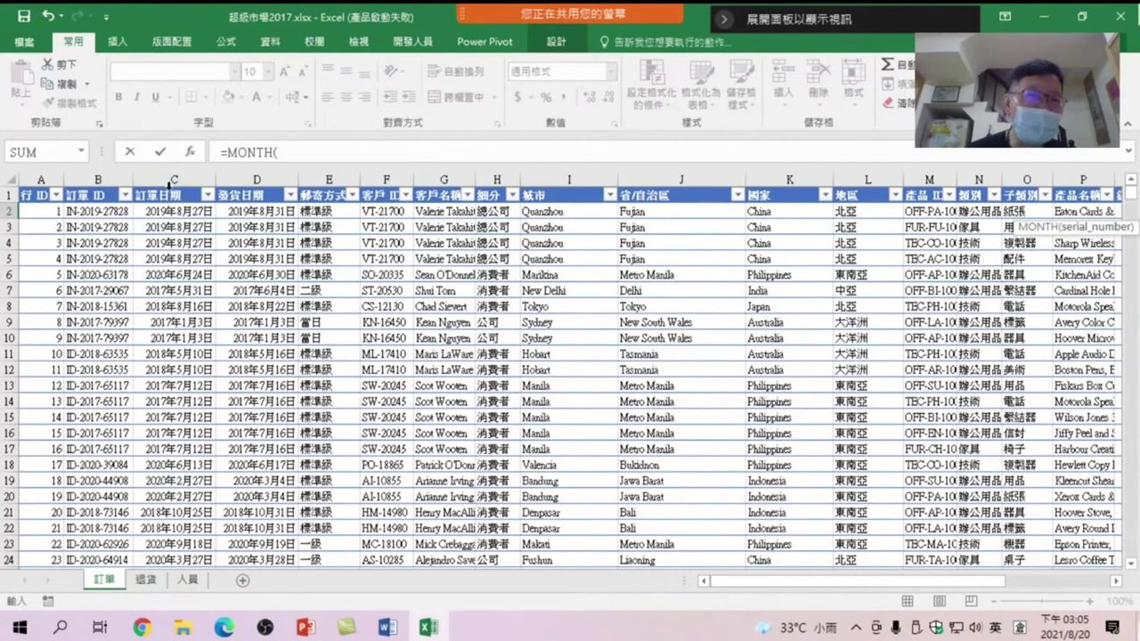
pyautogui.click(173, 181)
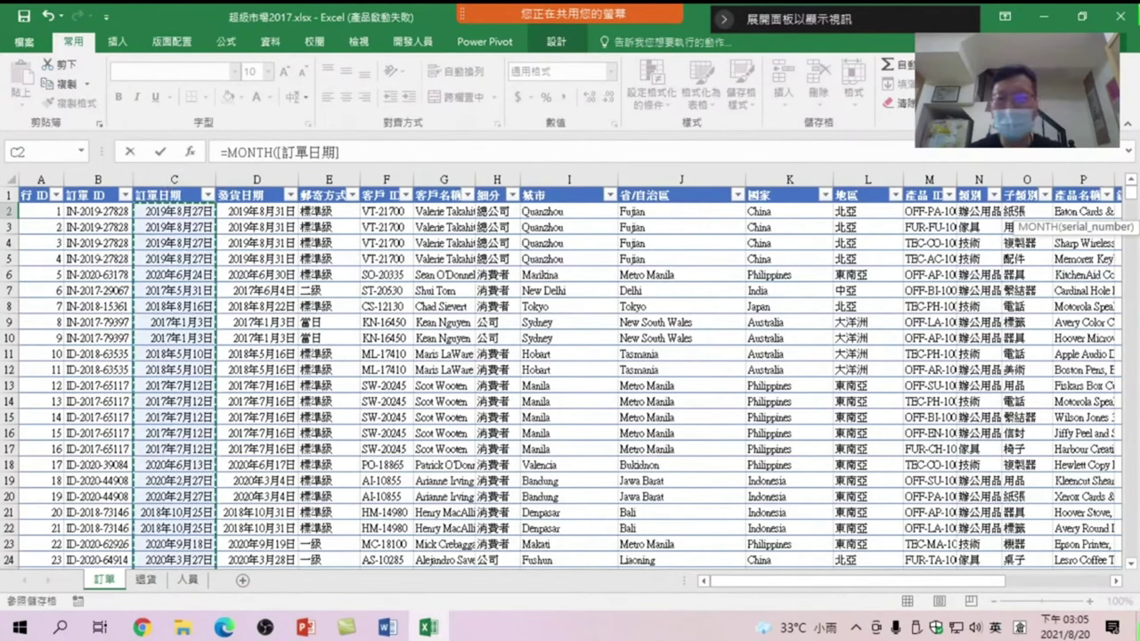
pyautogui.press('Return')
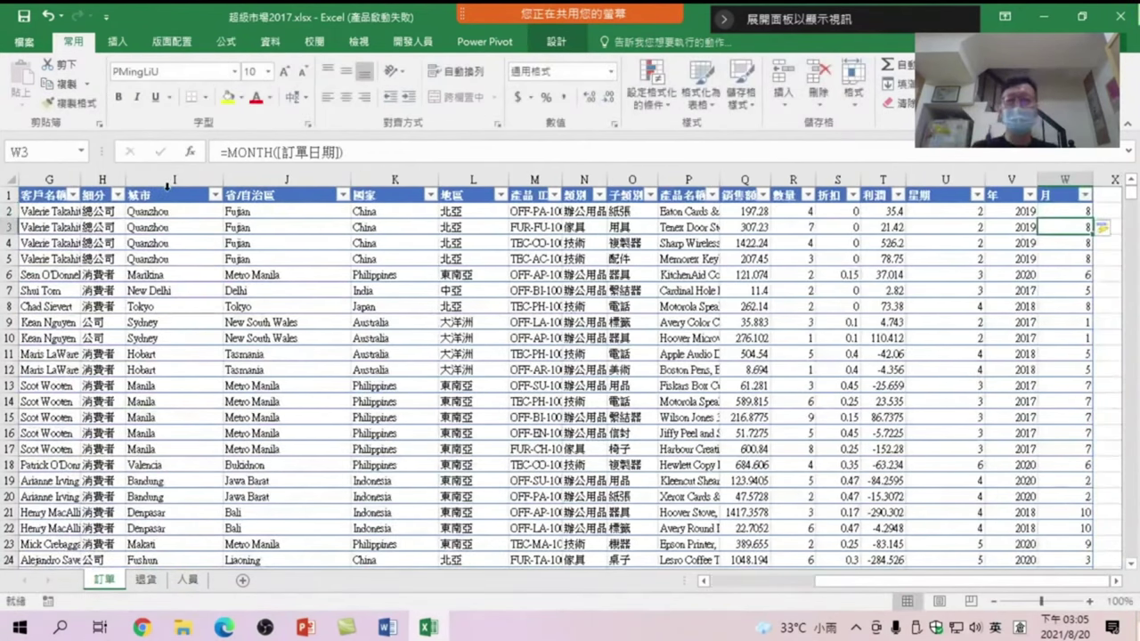
pyautogui.click(846, 370)
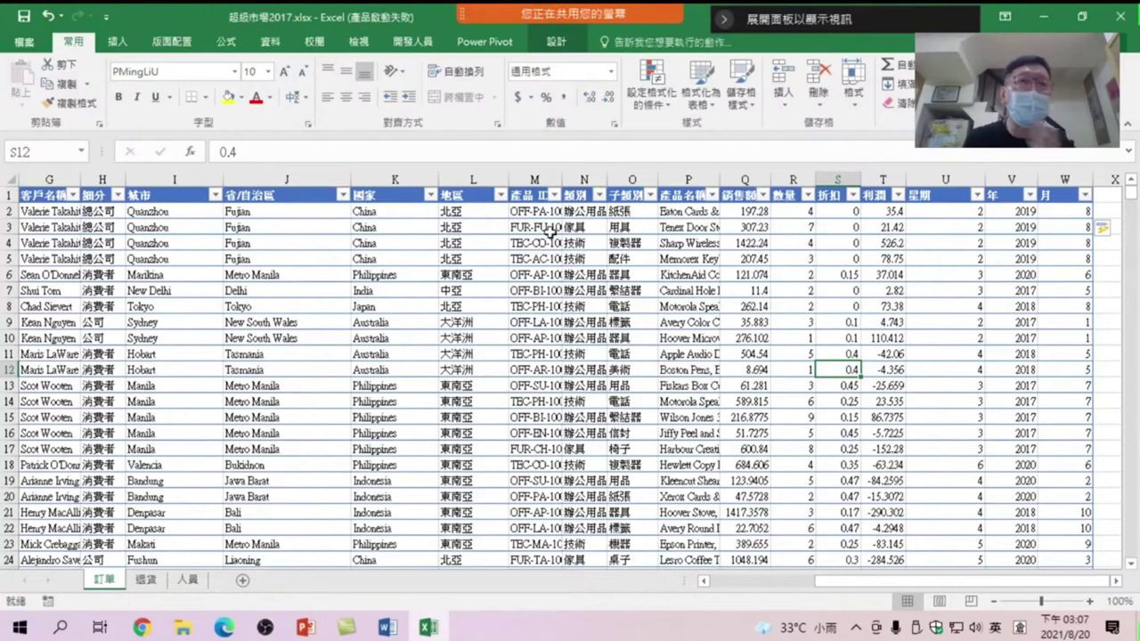
# - Select a cell in the 訂單 table and view its Table Design settings, showing the name 訂單2
pyautogui.click(473, 306)
pyautogui.click(556, 42)
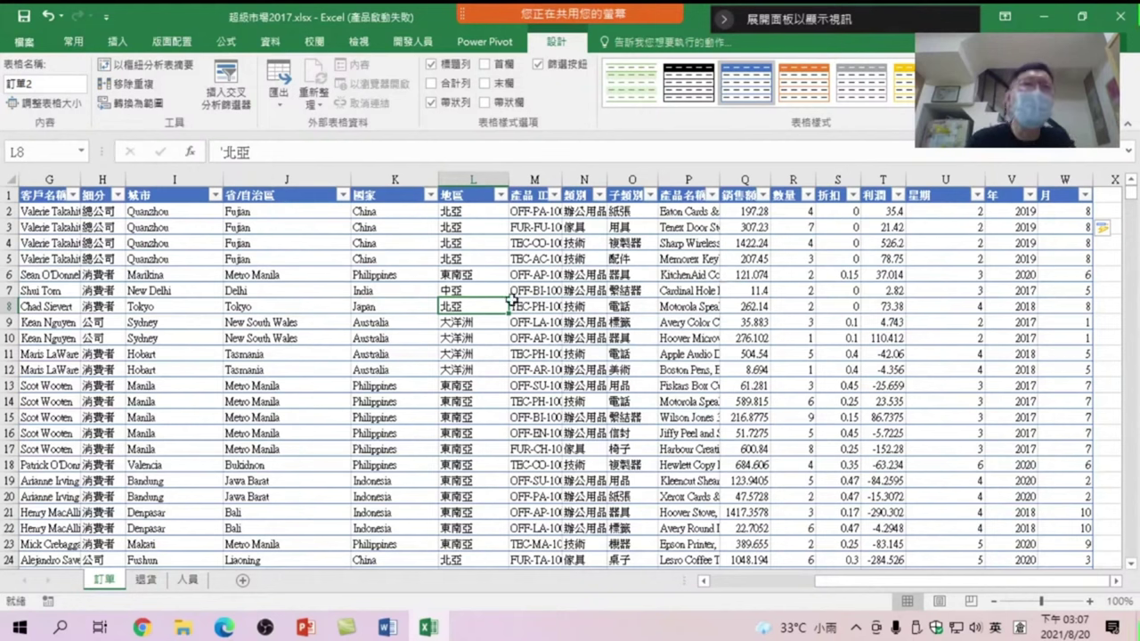
pyautogui.click(75, 42)
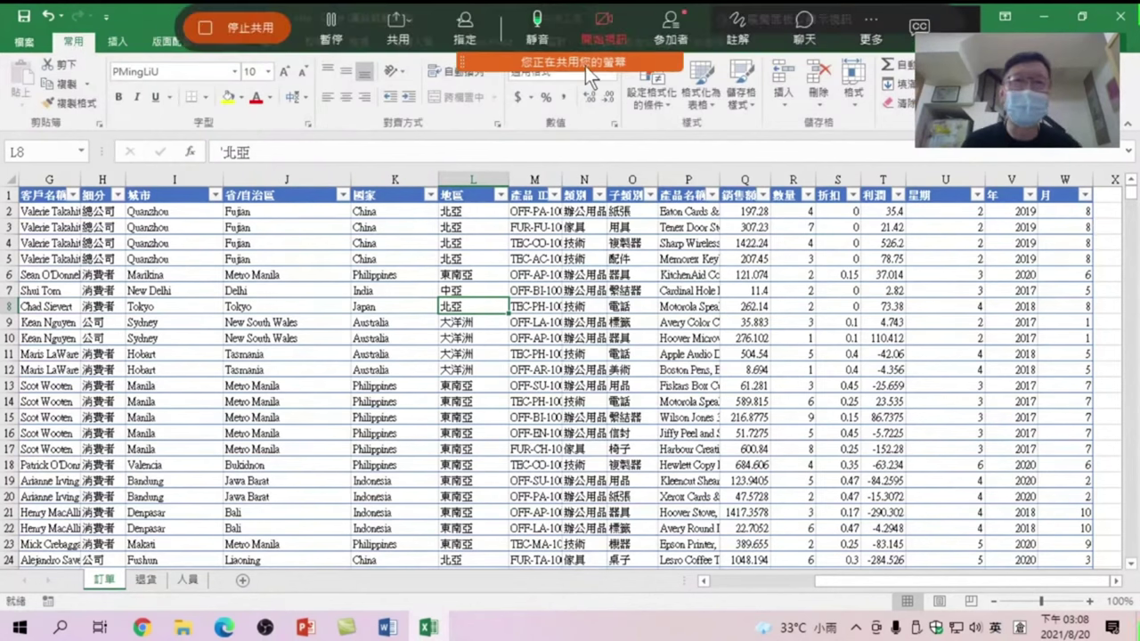
pyautogui.click(811, 308)
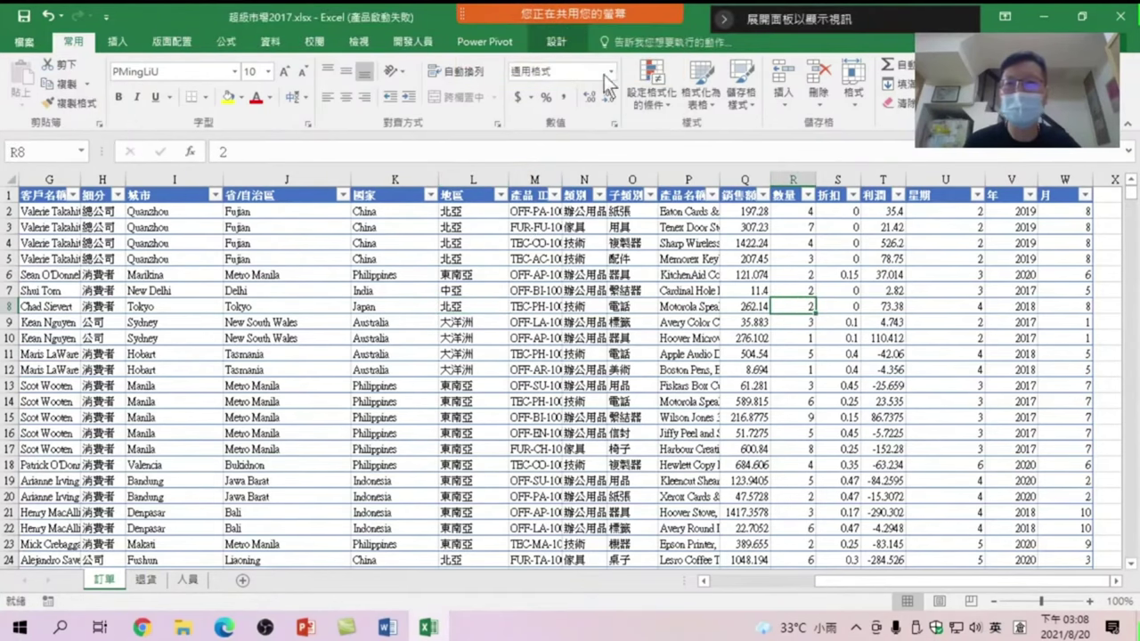
pyautogui.click(556, 45)
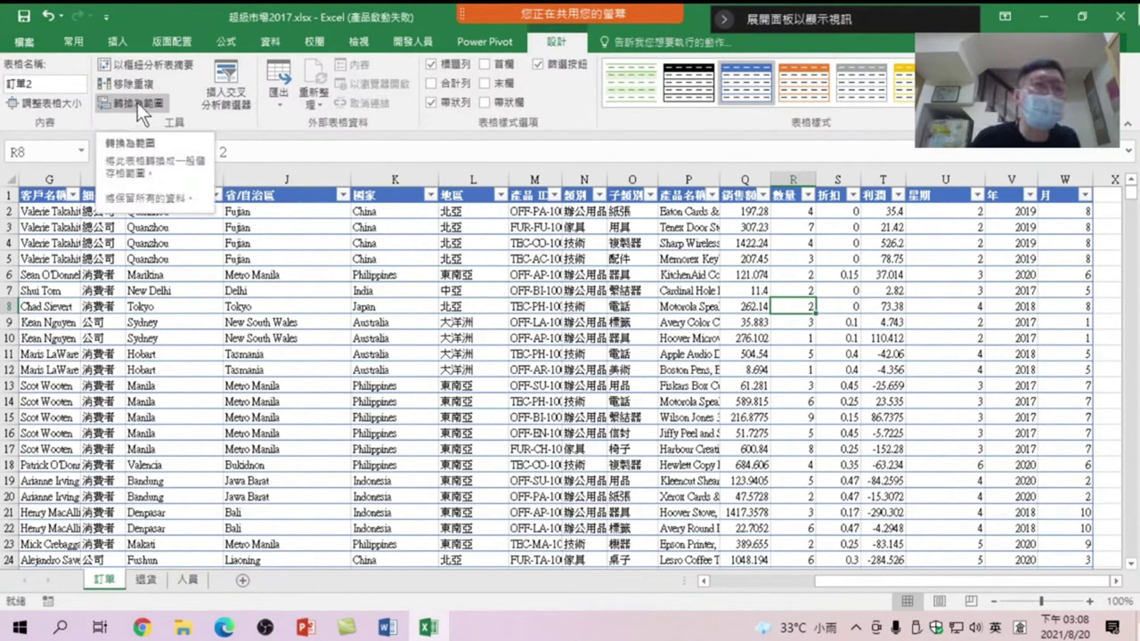
pyautogui.click(535, 480)
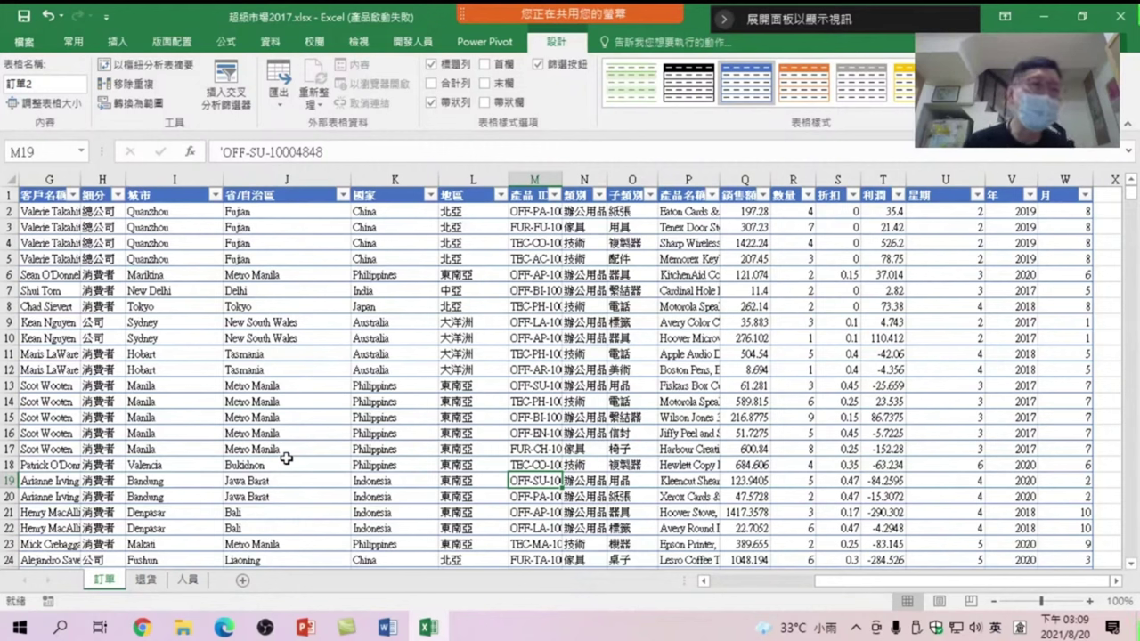
# - Switch from the 訂單 sheet to the 退貨 returns sheet
pyautogui.click(143, 580)
pyautogui.click(106, 580)
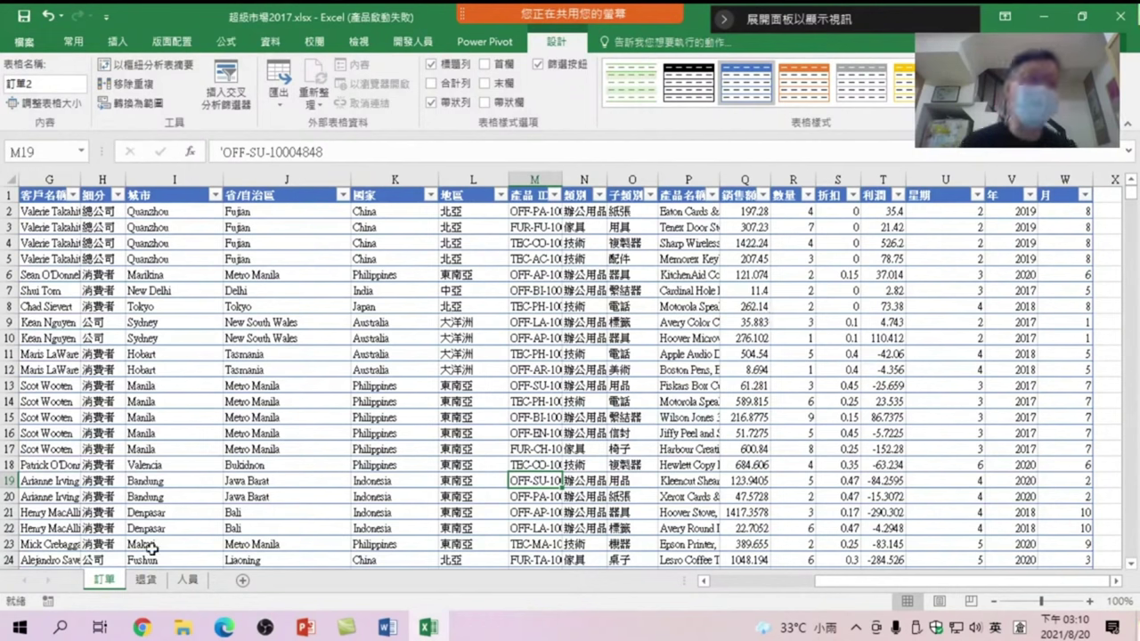
pyautogui.click(146, 580)
pyautogui.click(62, 257)
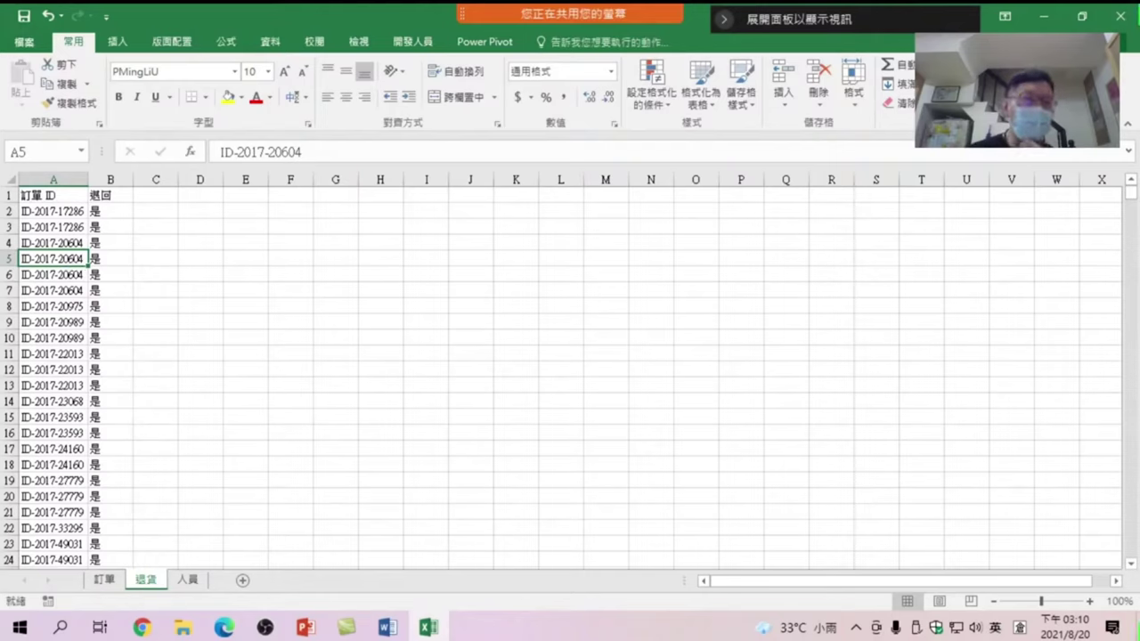
# - Select a cell in the 退貨 returns list and open the Format as Table style gallery
pyautogui.click(51, 290)
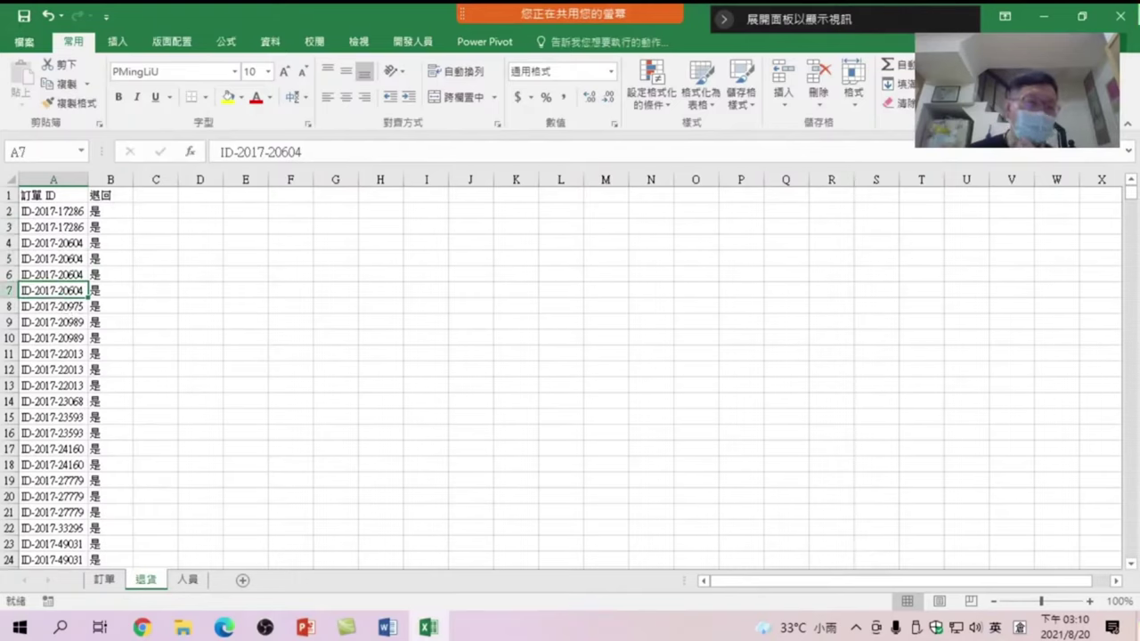
pyautogui.click(500, 321)
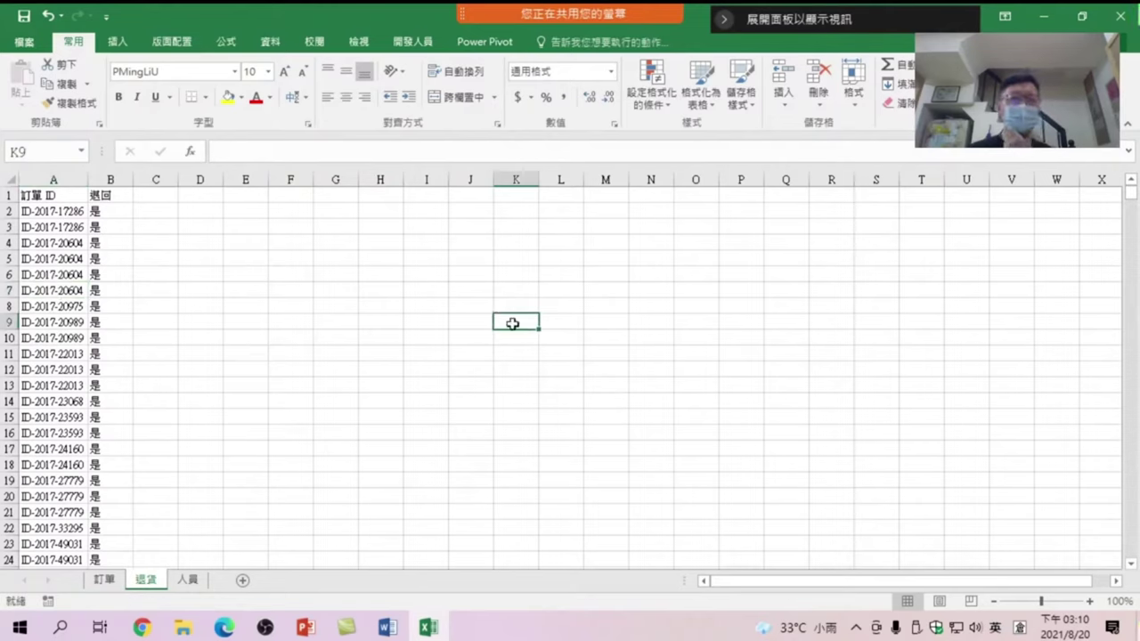
pyautogui.click(53, 307)
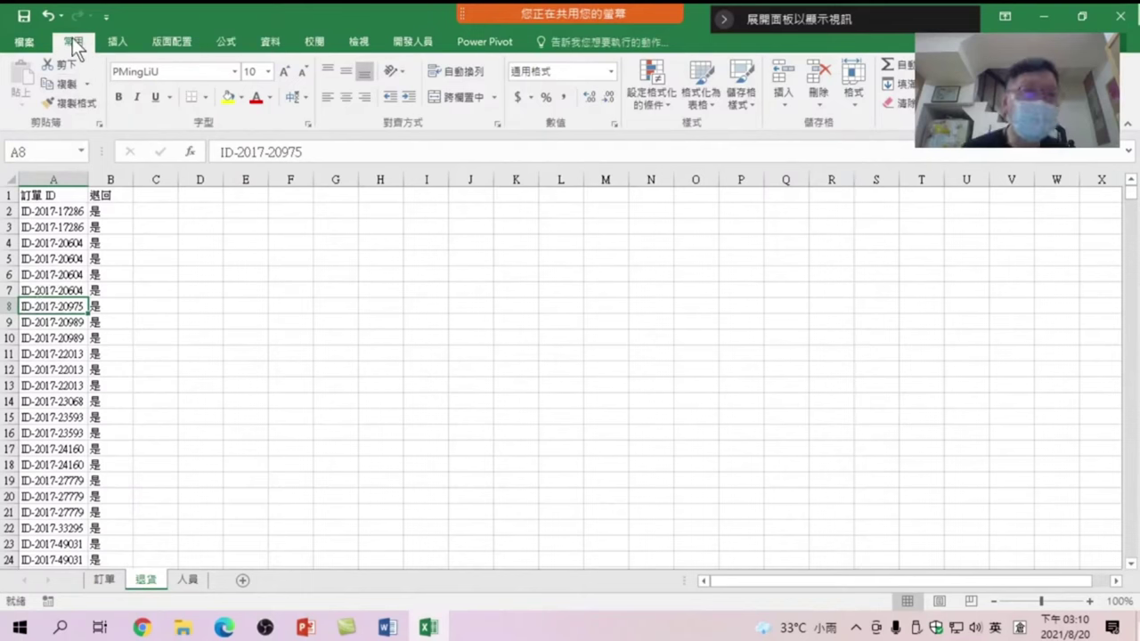
pyautogui.click(702, 92)
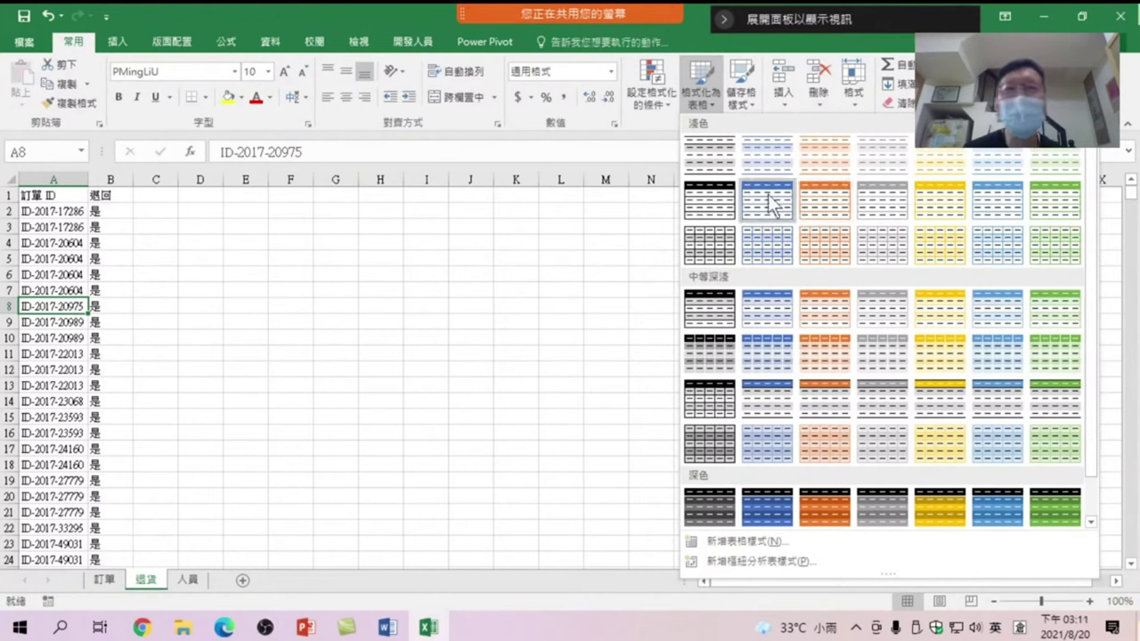
# - Apply the orange table style to A1:B787 with the first row as headers, creating 表格2
pyautogui.click(825, 205)
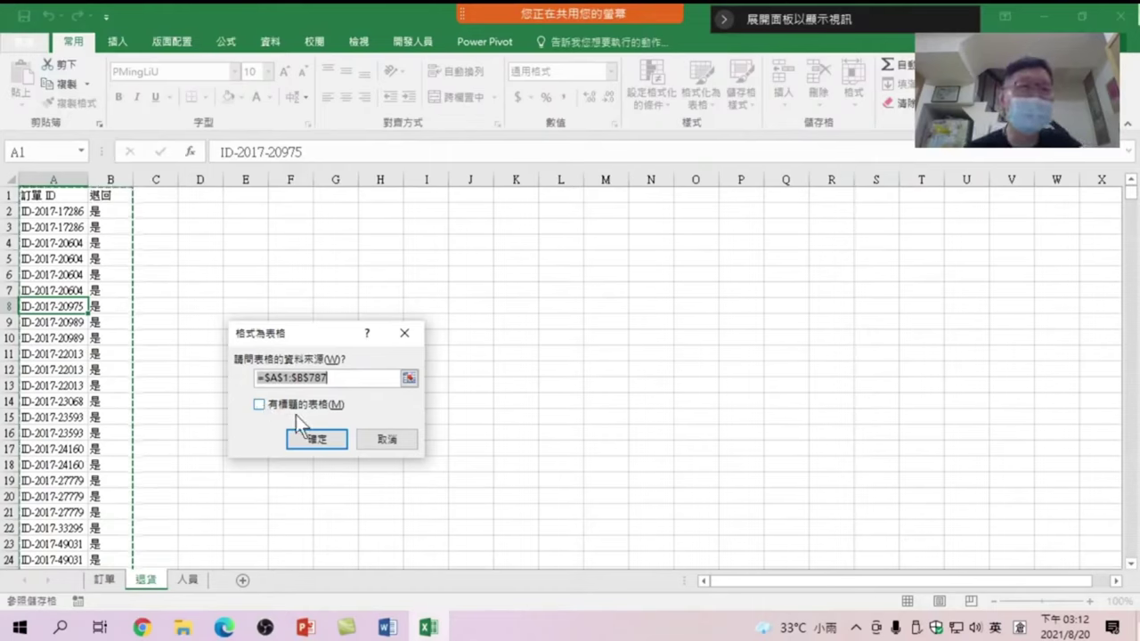
pyautogui.click(259, 404)
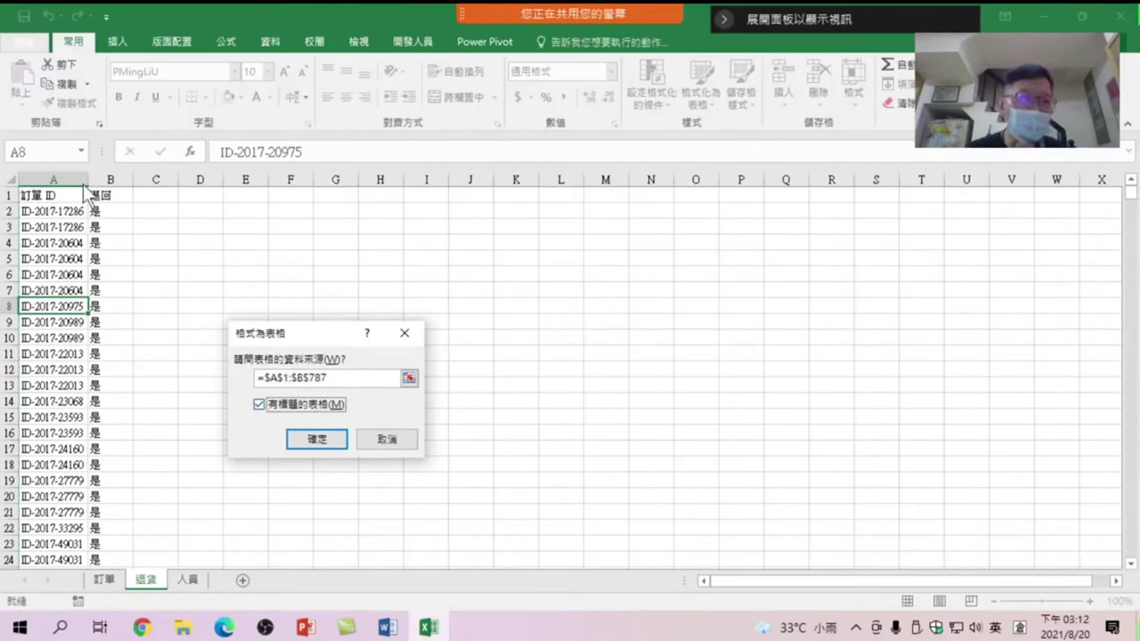
pyautogui.click(320, 439)
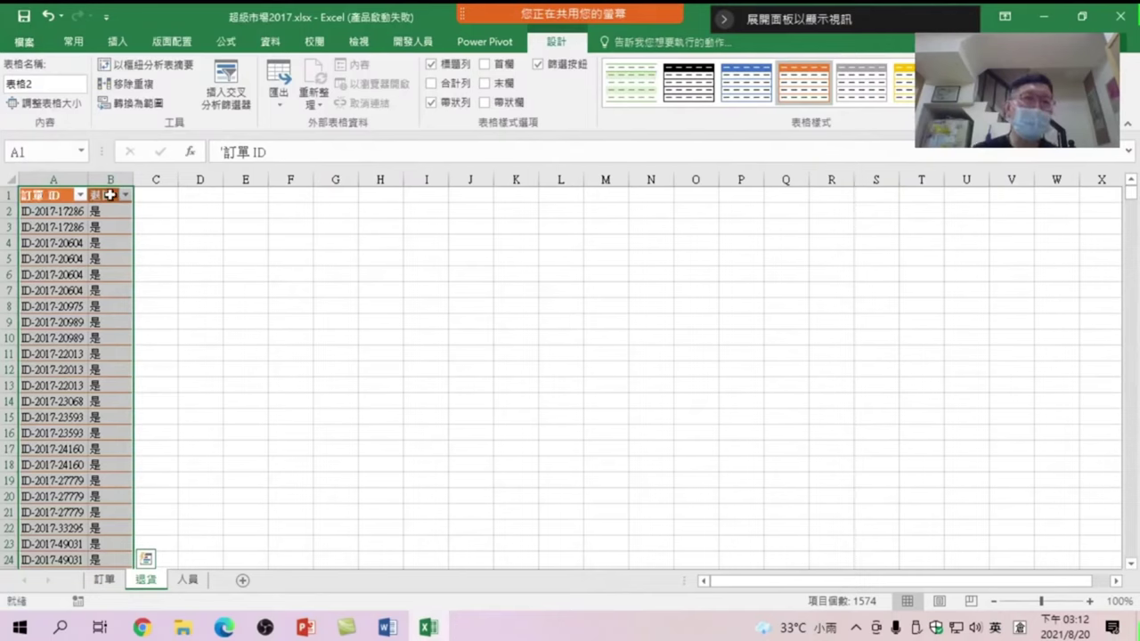
pyautogui.click(61, 275)
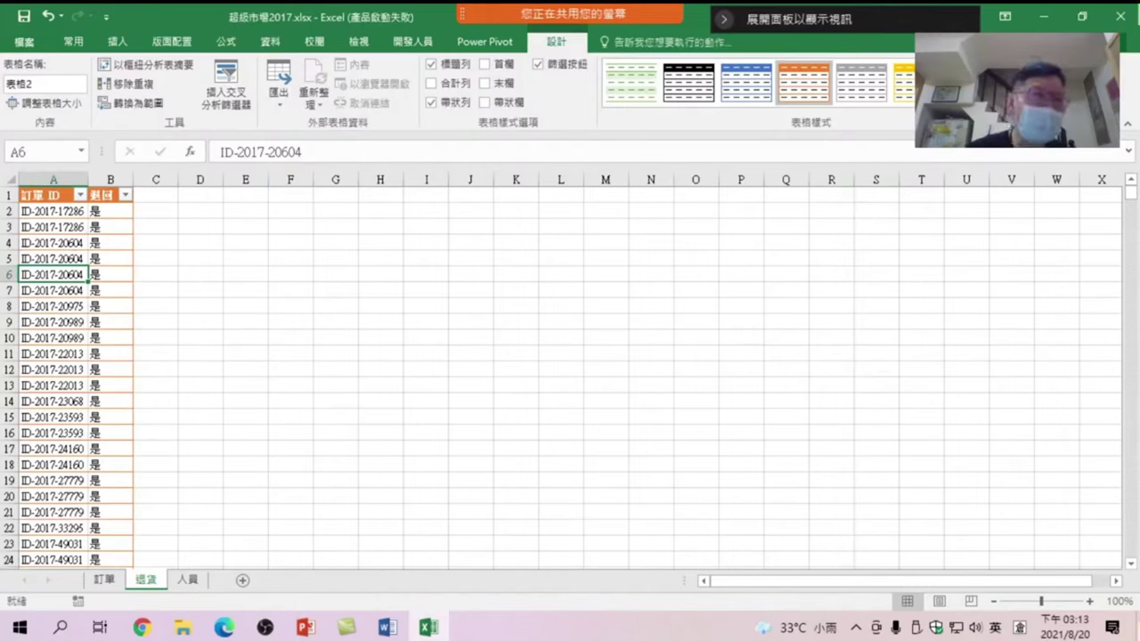
pyautogui.moveTo(51, 194)
pyautogui.mouseDown()
pyautogui.moveTo(104, 248)
pyautogui.moveTo(95, 326)
pyautogui.moveTo(95, 202)
pyautogui.moveTo(102, 598)
pyautogui.mouseUp()
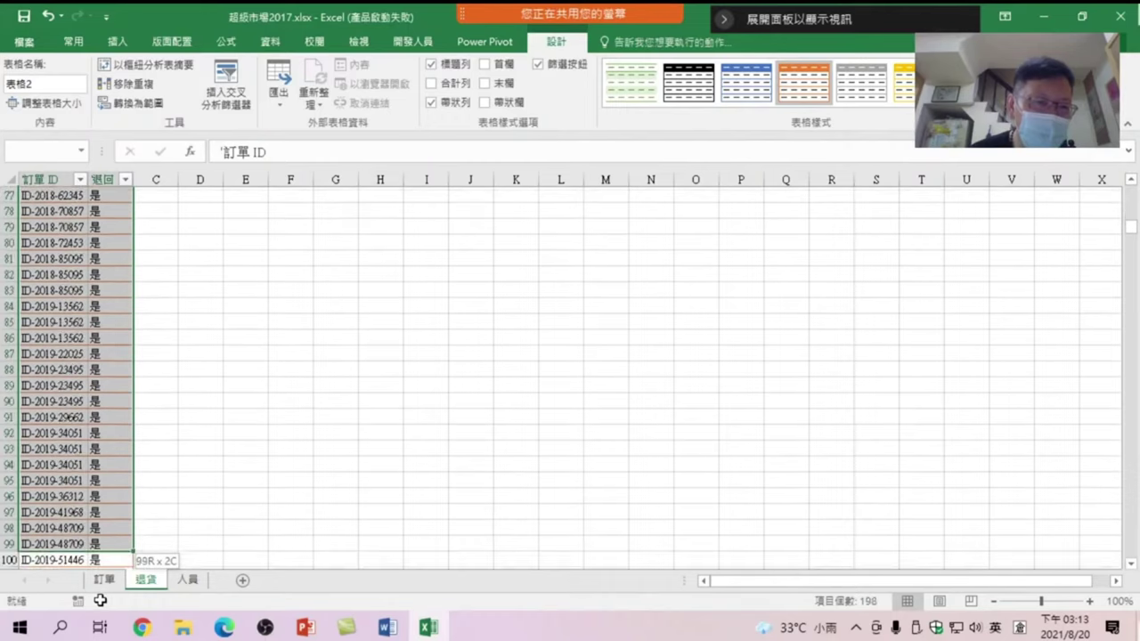
pyautogui.moveTo(101, 599); pyautogui.dragTo(100, 626)
pyautogui.hotkey('ctrl', 'shift', 'Down')
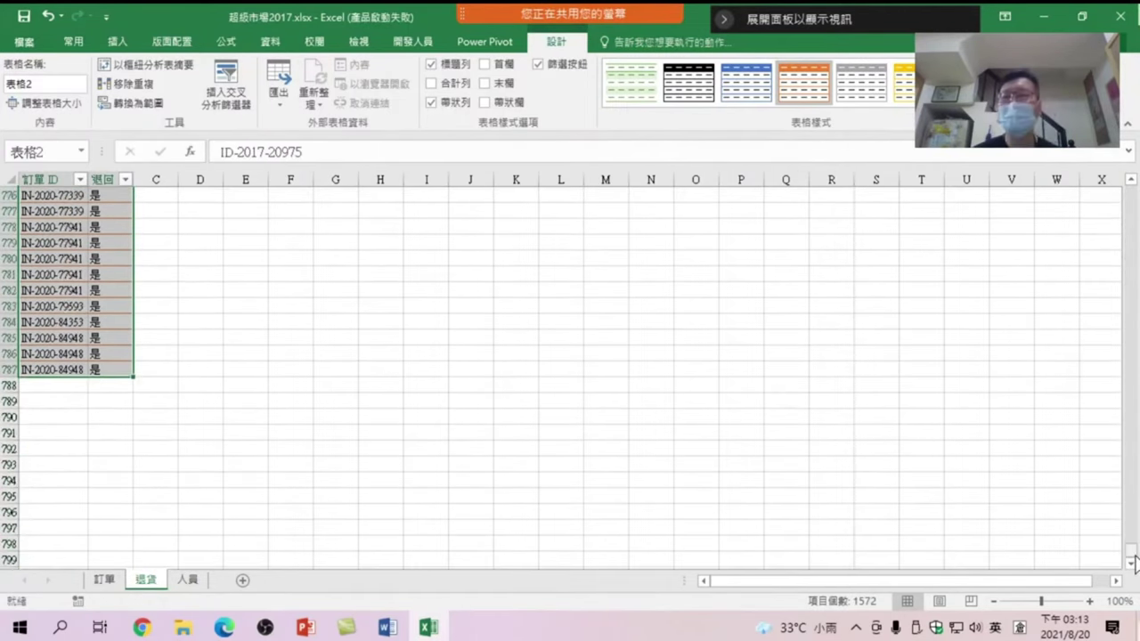
pyautogui.hotkey('ctrl', 'BackSpace')
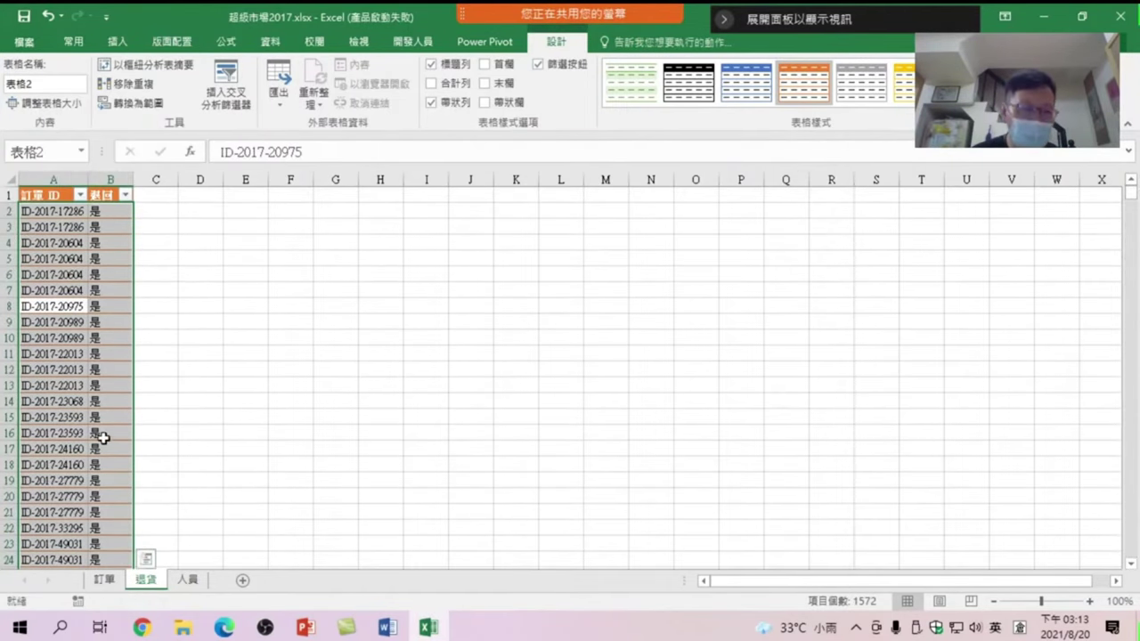
pyautogui.click(104, 438)
pyautogui.hotkey('ctrl', 'a')
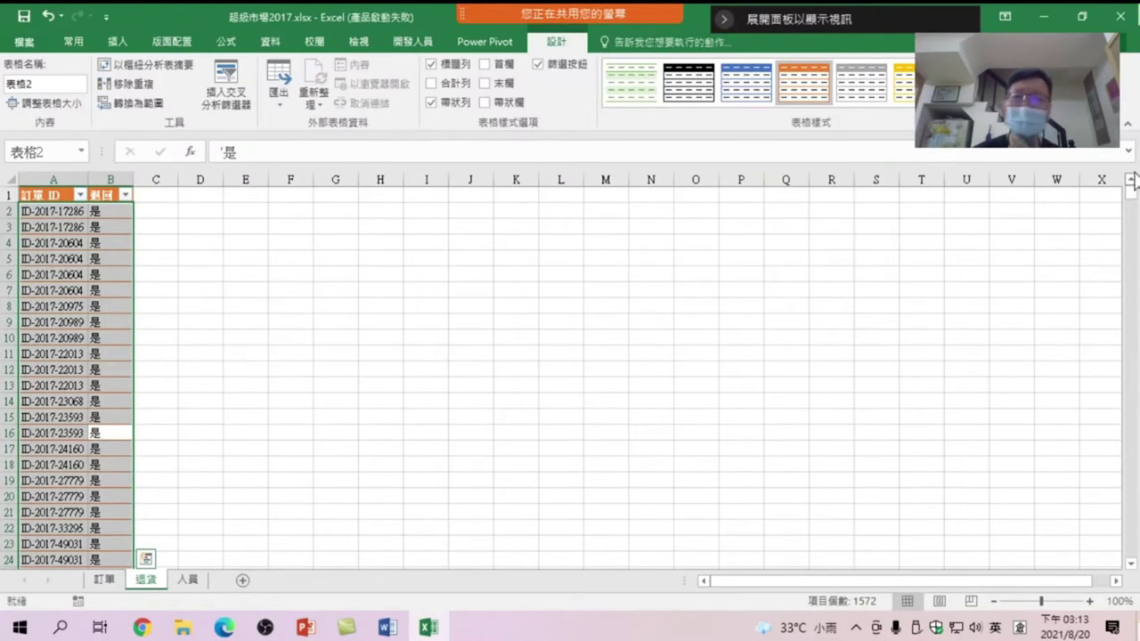
pyautogui.moveTo(1131, 192); pyautogui.dragTo(1129, 554)
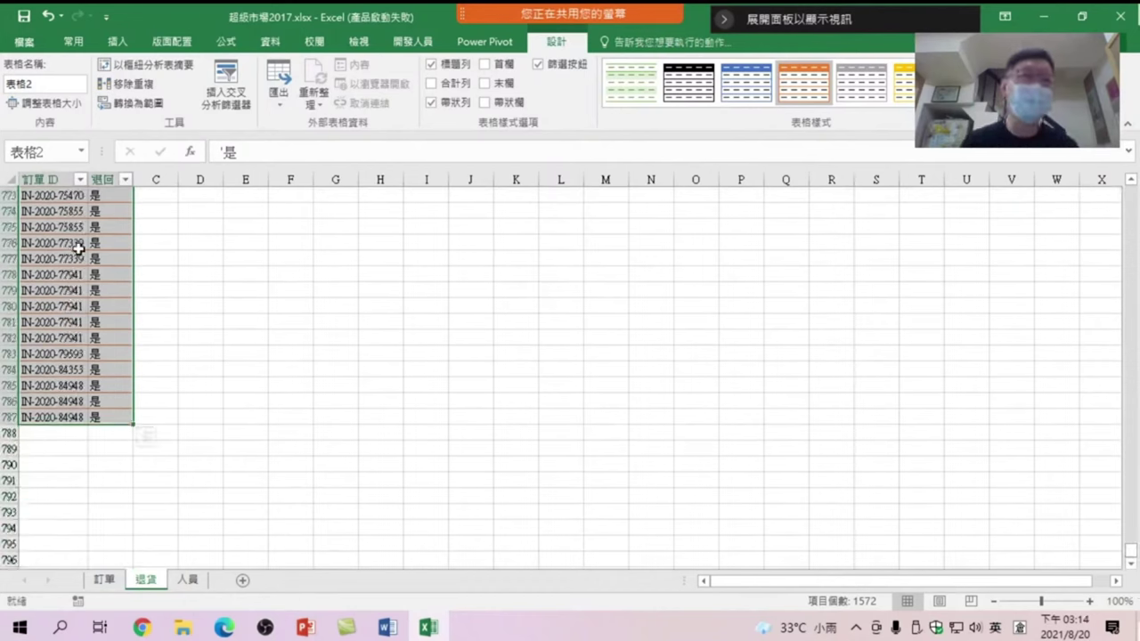
# - Enter 退貨3 in the Table Name box, then click cell A13 to deselect
pyautogui.click(35, 153)
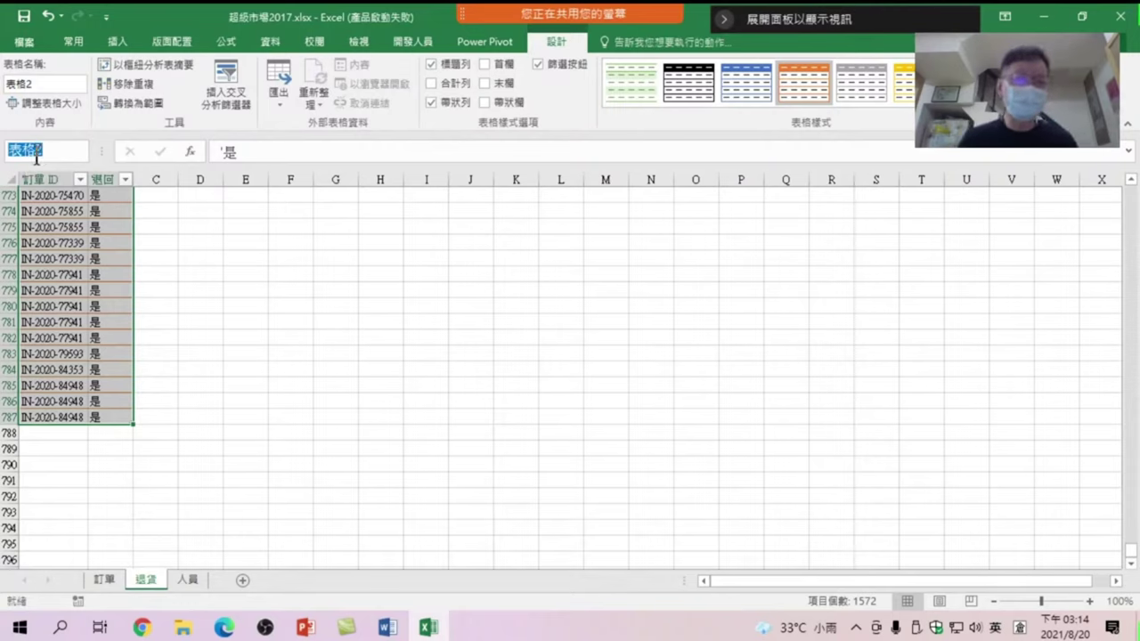
pyautogui.write('ㄊ')
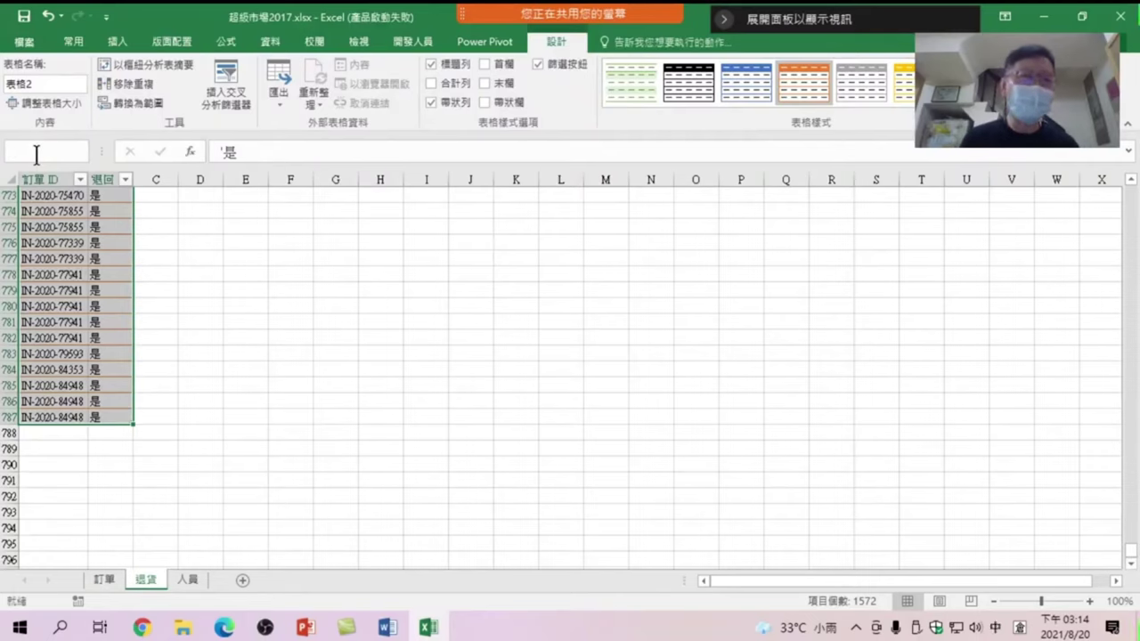
pyautogui.write('退貨')
pyautogui.press('shift')
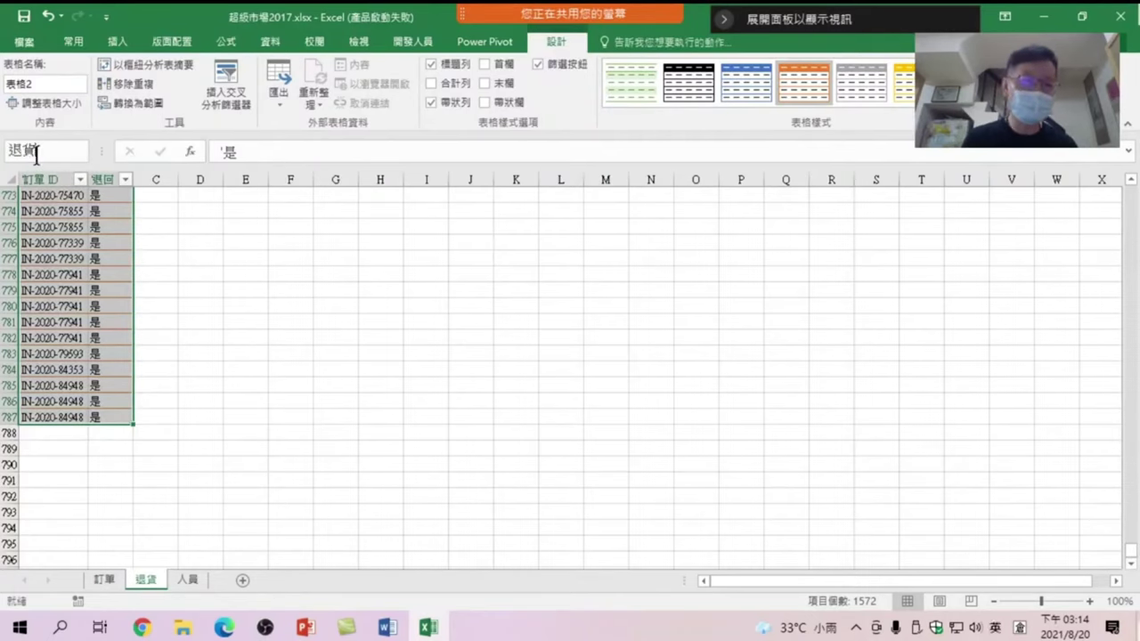
pyautogui.write('3')
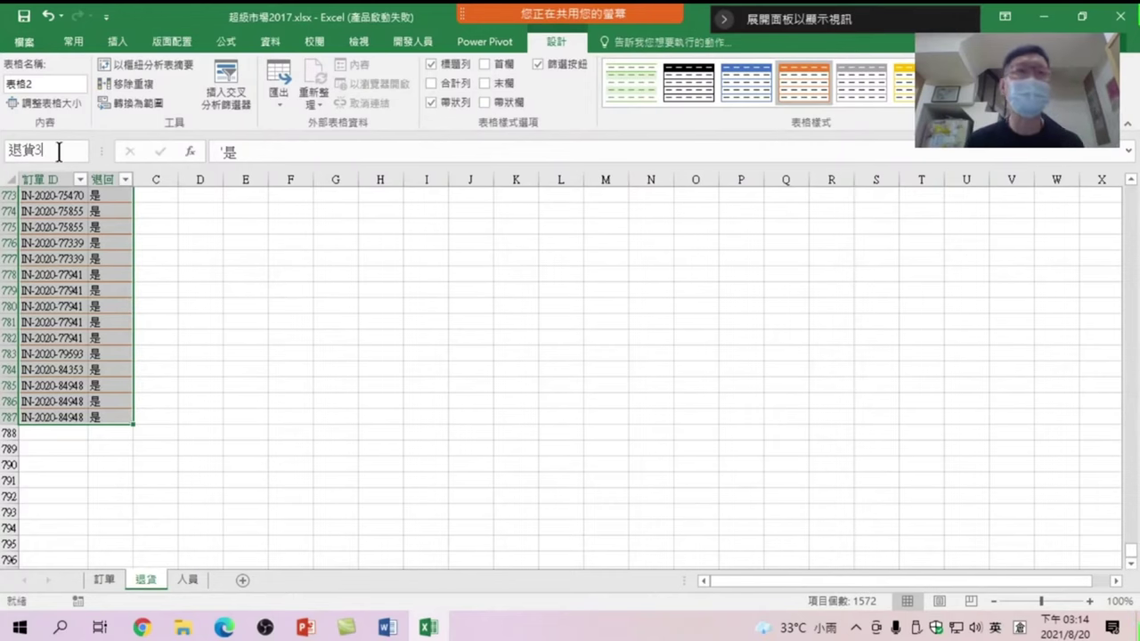
pyautogui.press('Return')
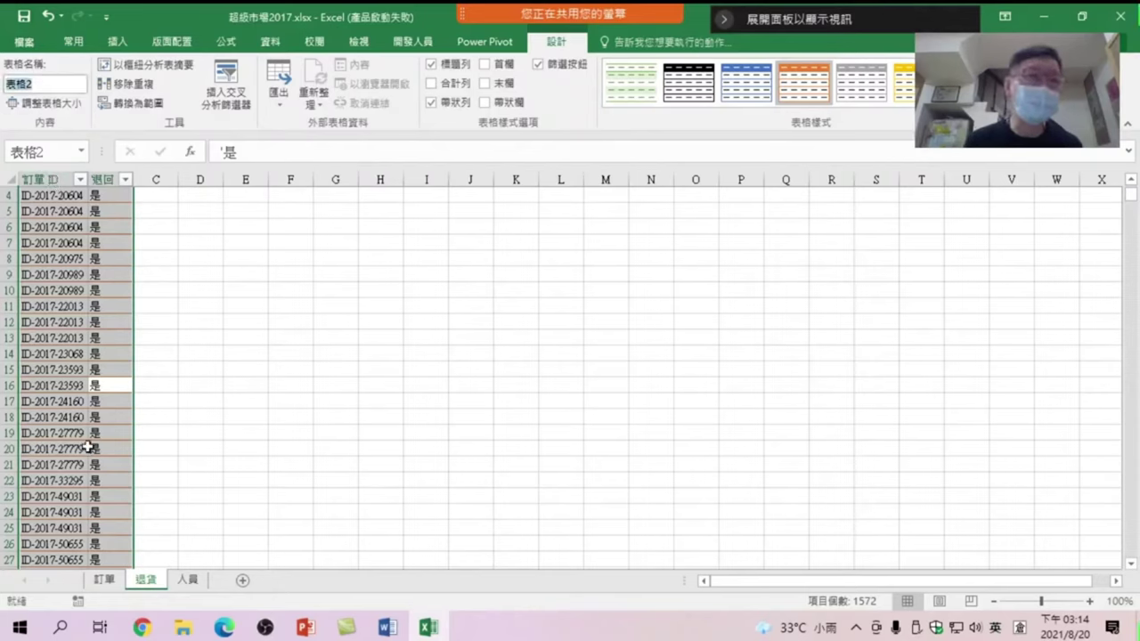
pyautogui.click(82, 339)
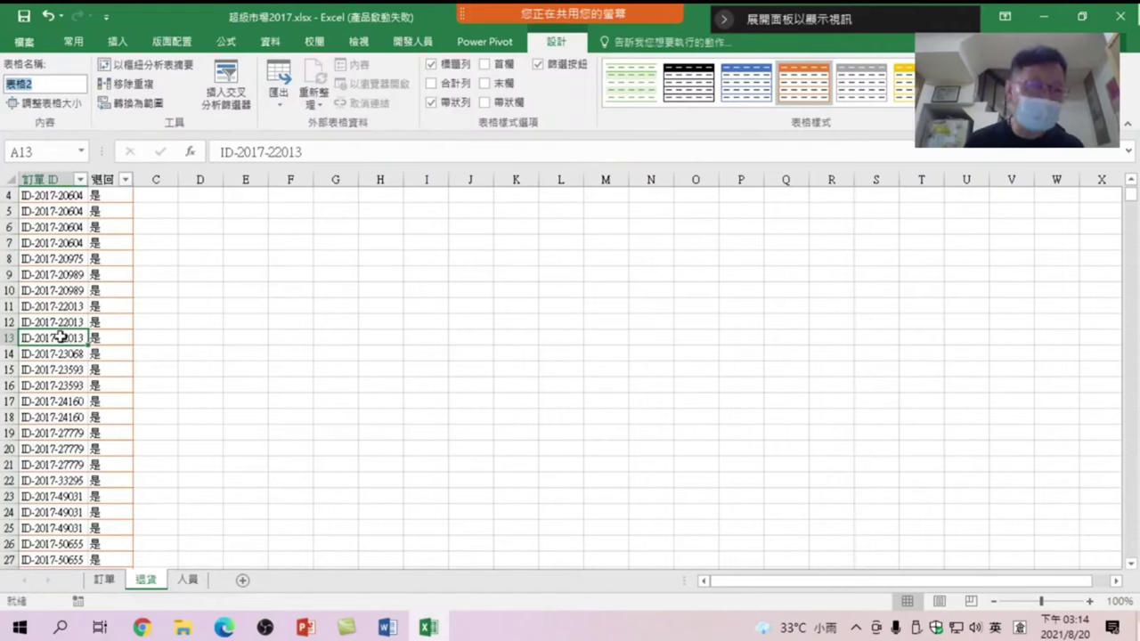
pyautogui.moveTo(570, 13)
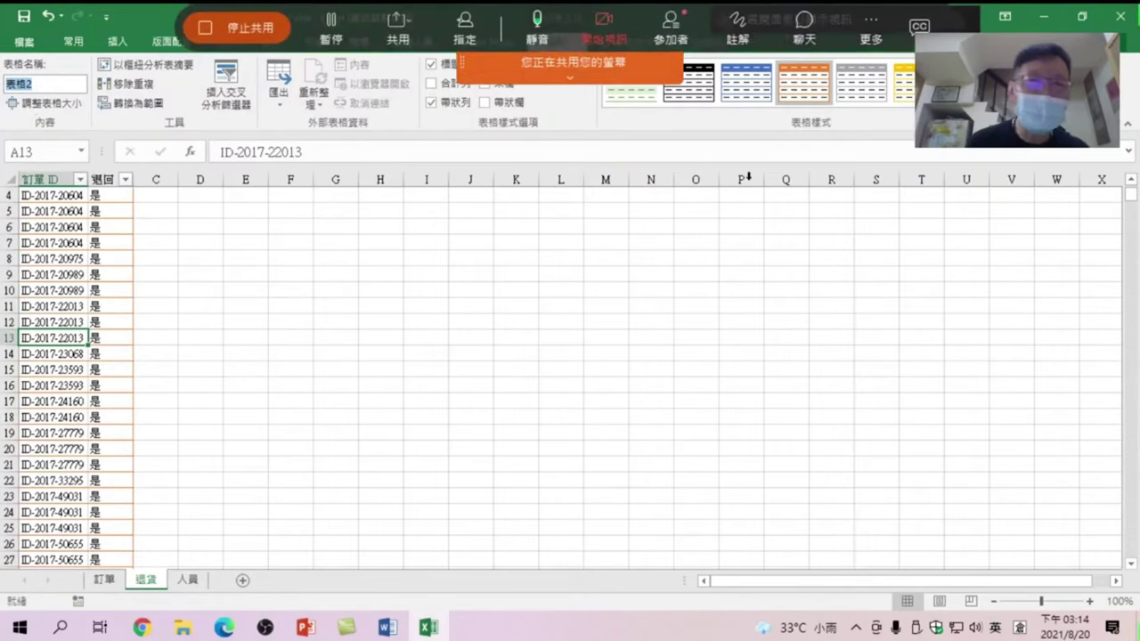
pyautogui.click(956, 30)
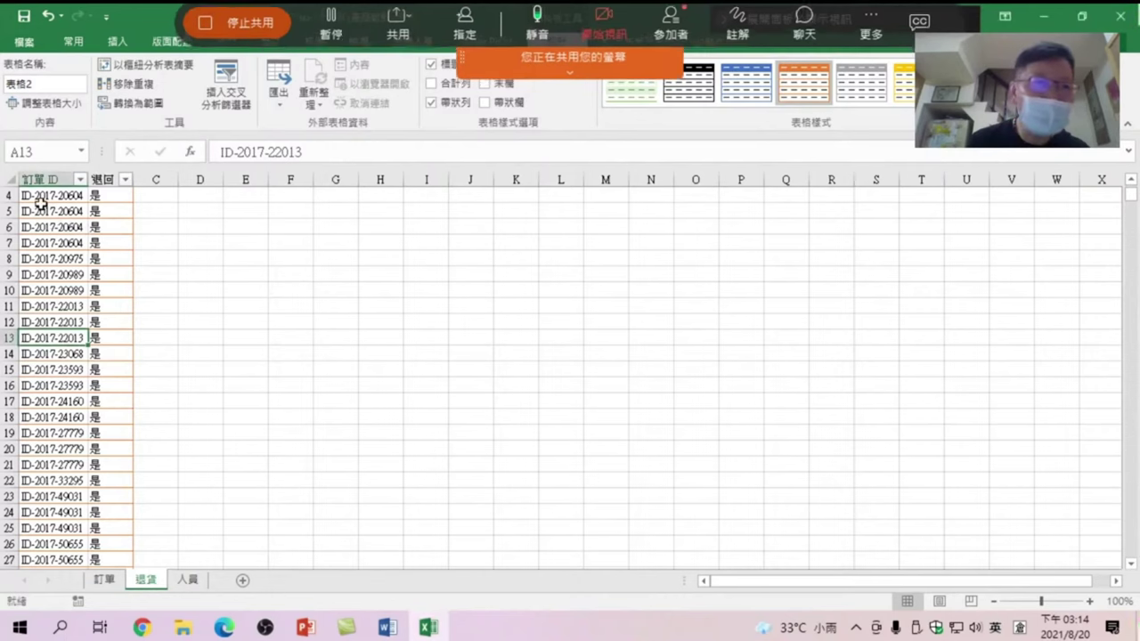
# - Replace the table name 表格2 with 退貨2 in the Table Name box
pyautogui.click(49, 84)
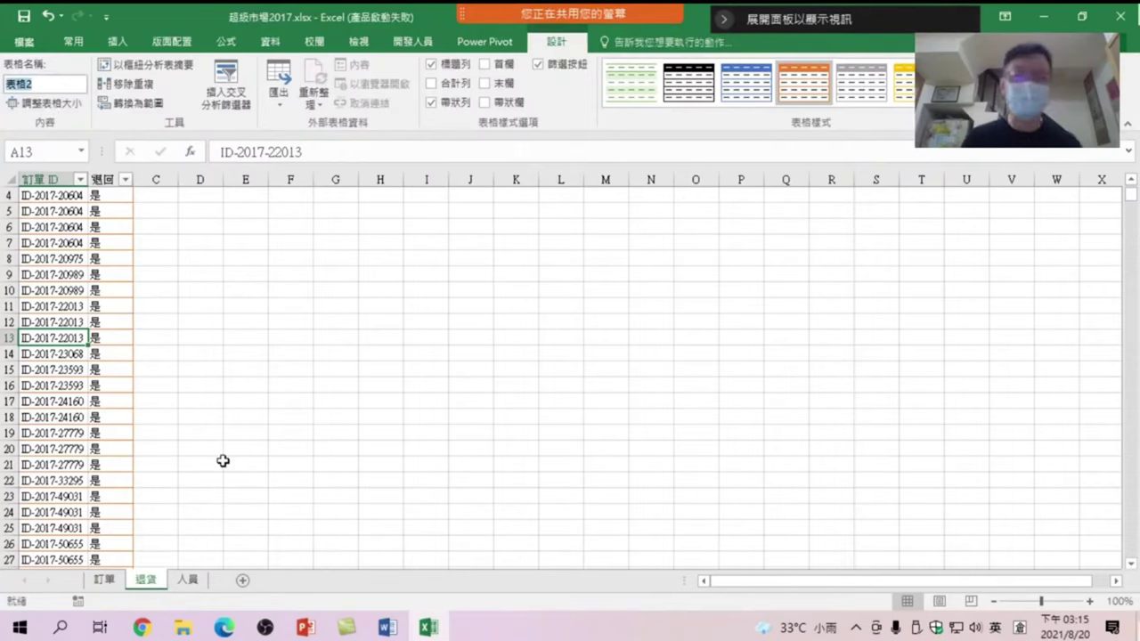
pyautogui.press('BackSpace')
pyautogui.press('shift')
pyautogui.write('退貨')
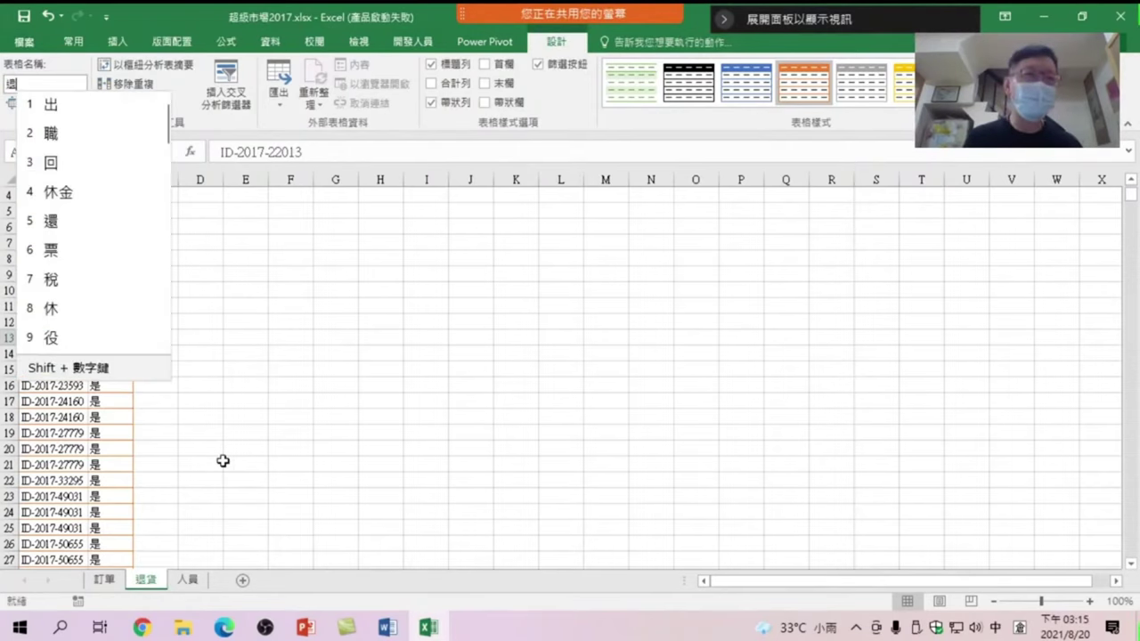
pyautogui.press('shift')
pyautogui.write('2')
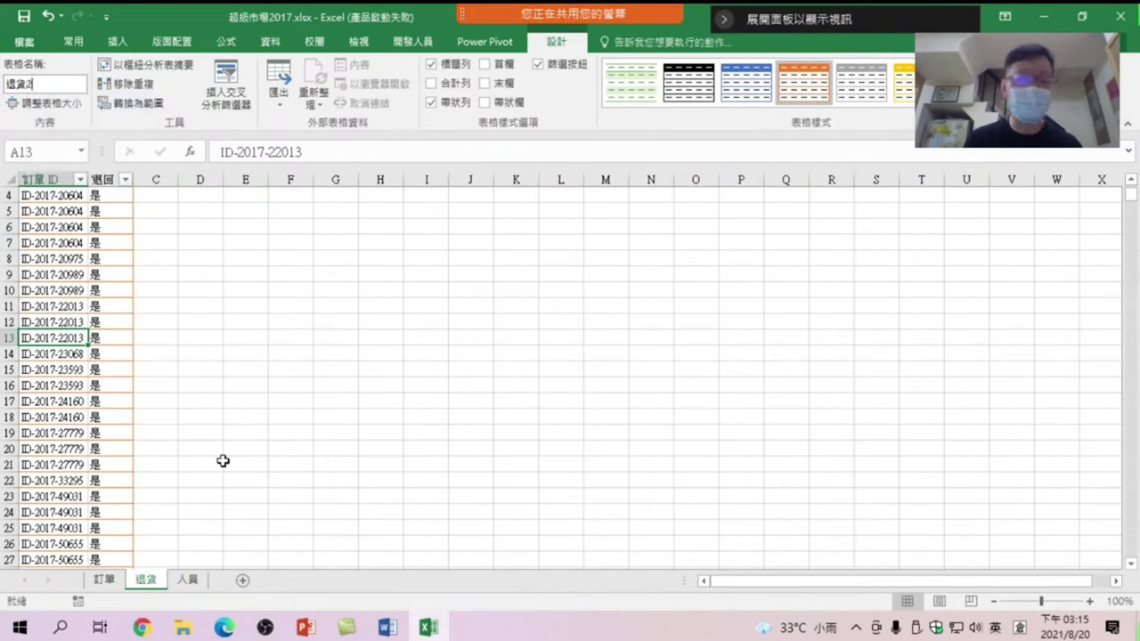